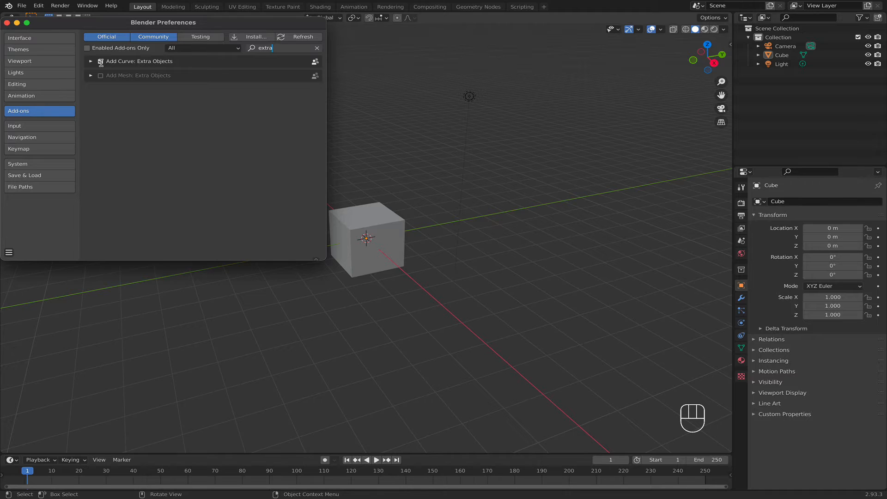
Close the preferences and delete the default camera, cube and light from the scene.
left_click(7, 22)
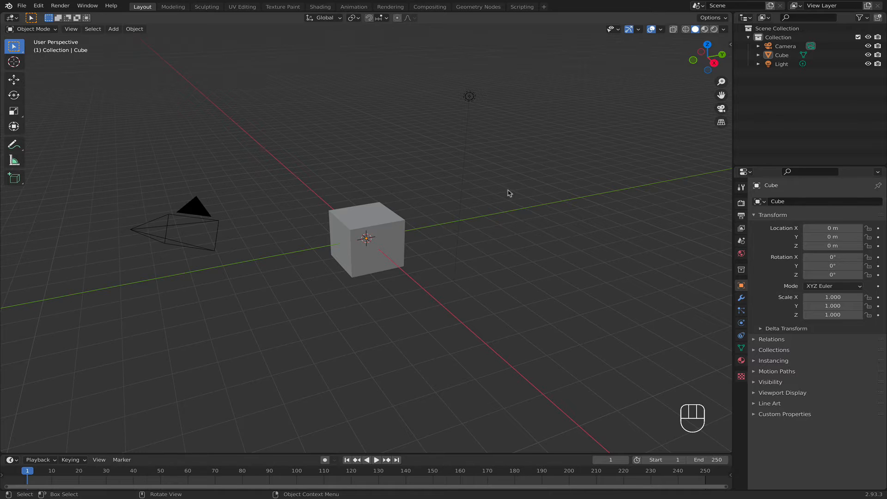
left_click_drag(514, 314, 134, 70)
key("x")
left_click(227, 122)
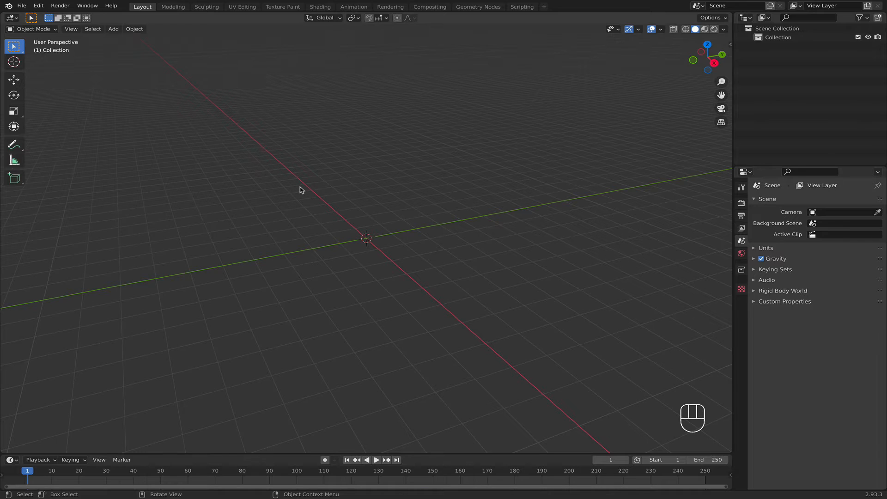
Add an ico sphere mesh at the world origin with 3 subdivisions.
key("shift+a")
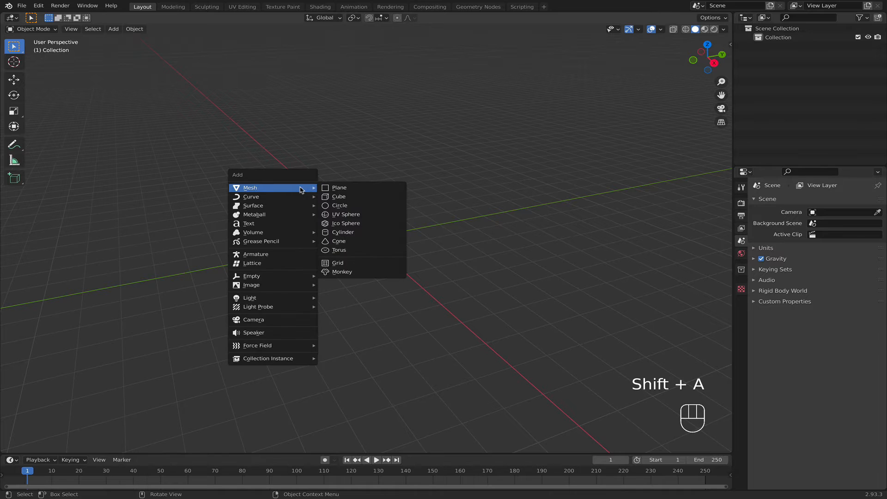
left_click(340, 225)
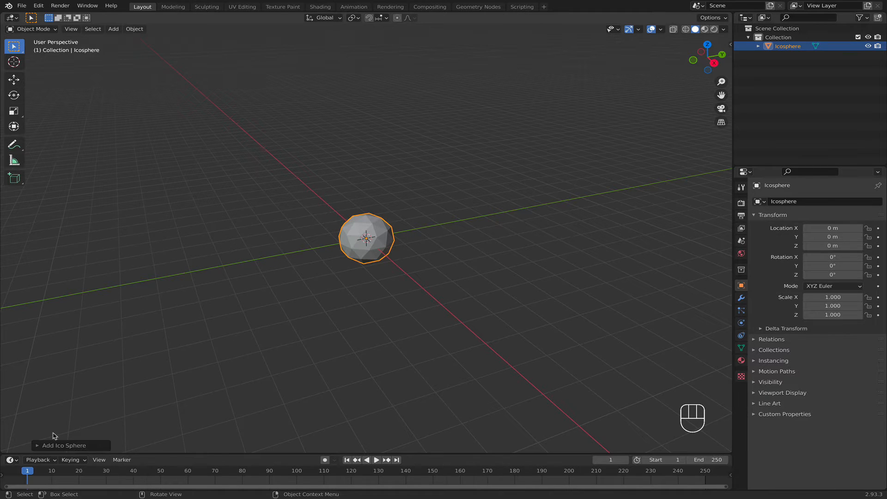
left_click(40, 446)
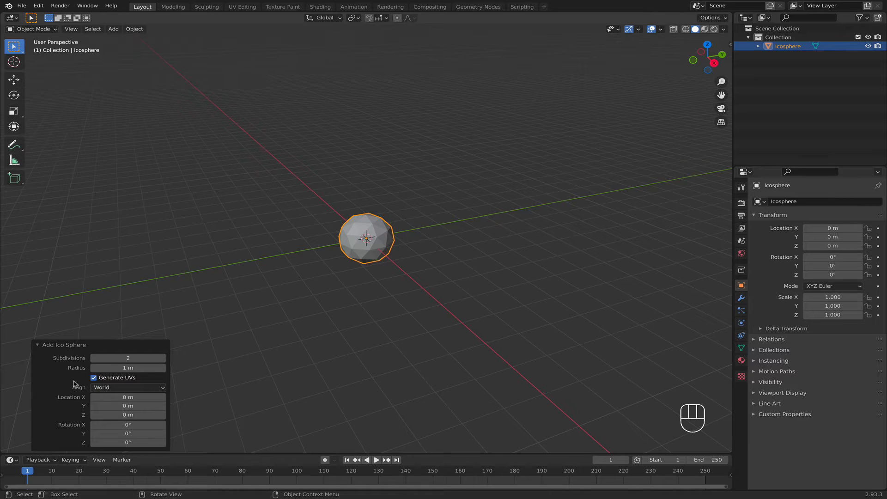
left_click(163, 359)
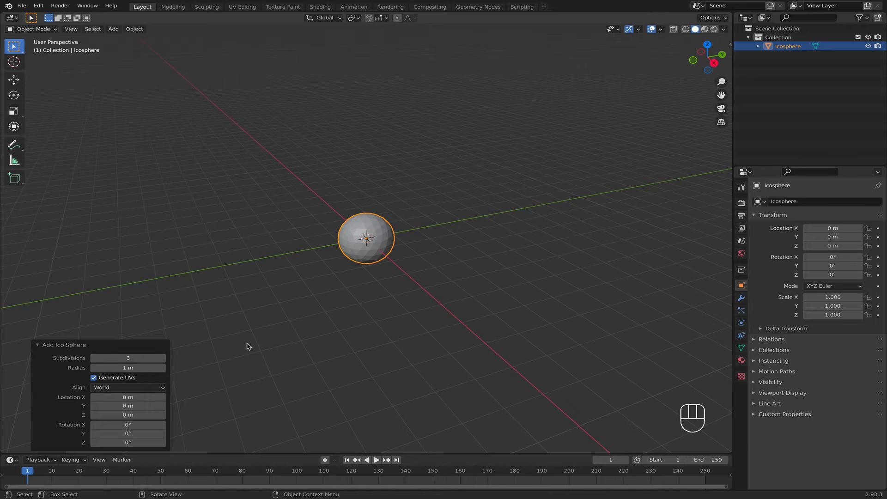
Scale the ico sphere uniformly by a factor of 4.
middle_click_drag(297, 317, 360, 301)
scroll(388, 303, "up", 4)
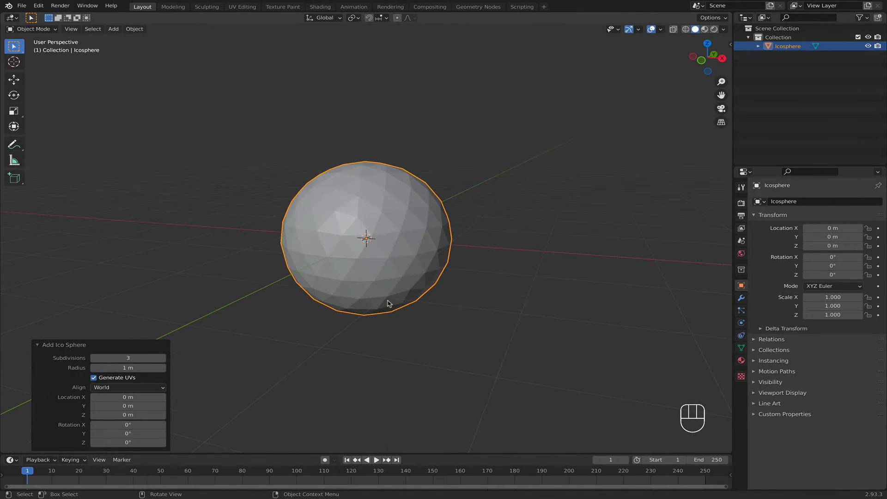
key("s")
key("KP_4")
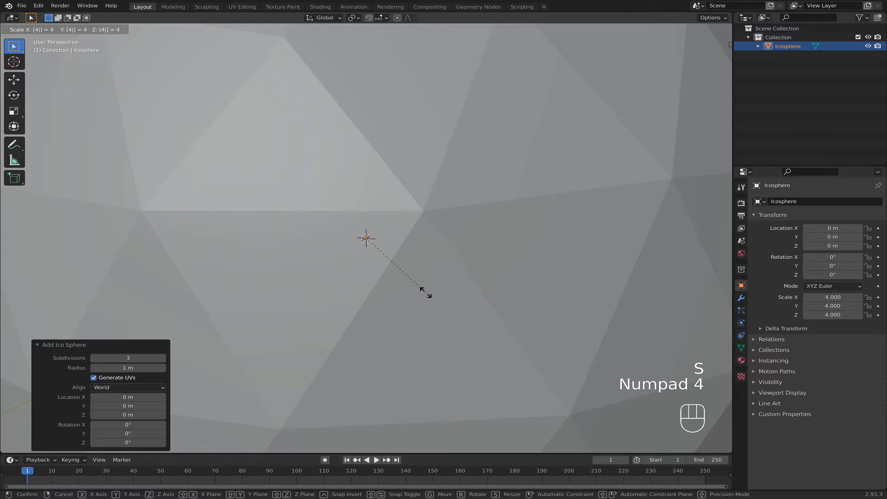
key("Return")
scroll(426, 296, "down", 5)
scroll(416, 295, "up", 2)
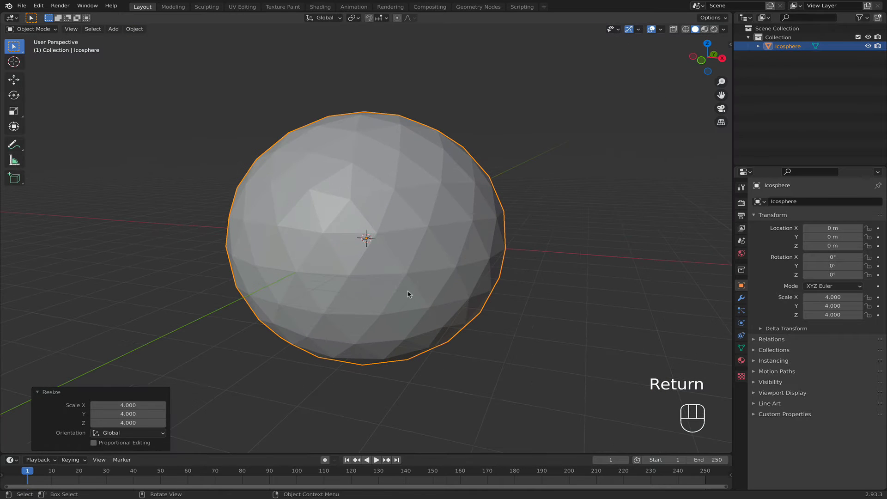
middle_click_drag(401, 294, 406, 293)
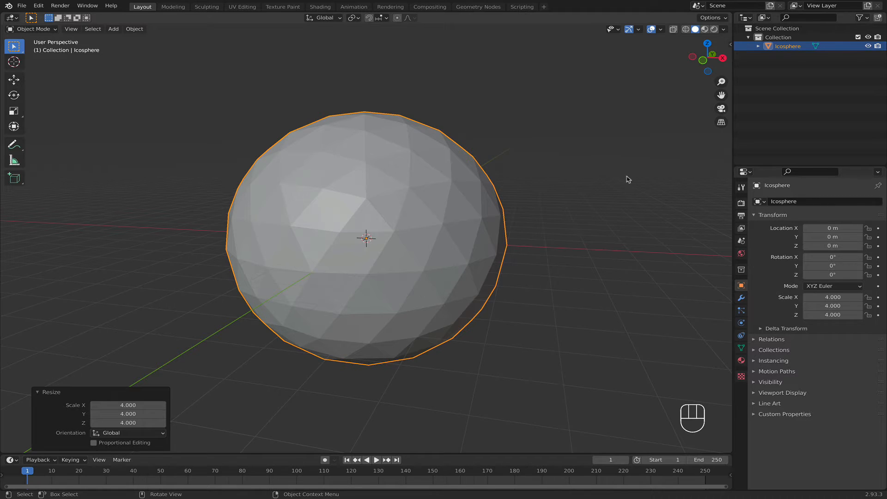
Rename the ico sphere as Planet and hide it in the viewport.
double_click(785, 47)
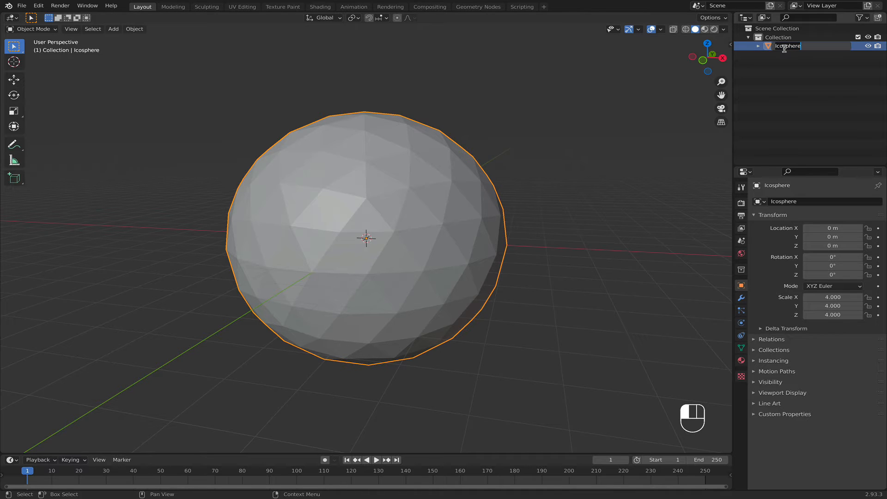
type("Planet")
key("Return")
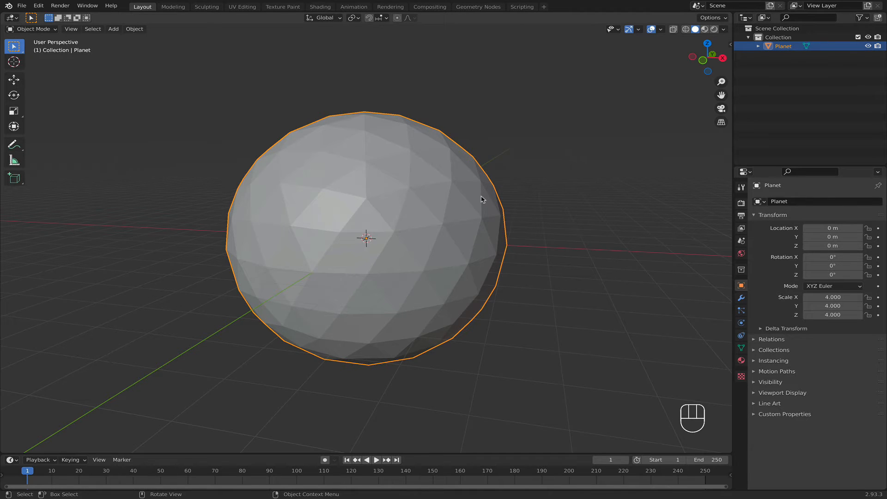
key("h")
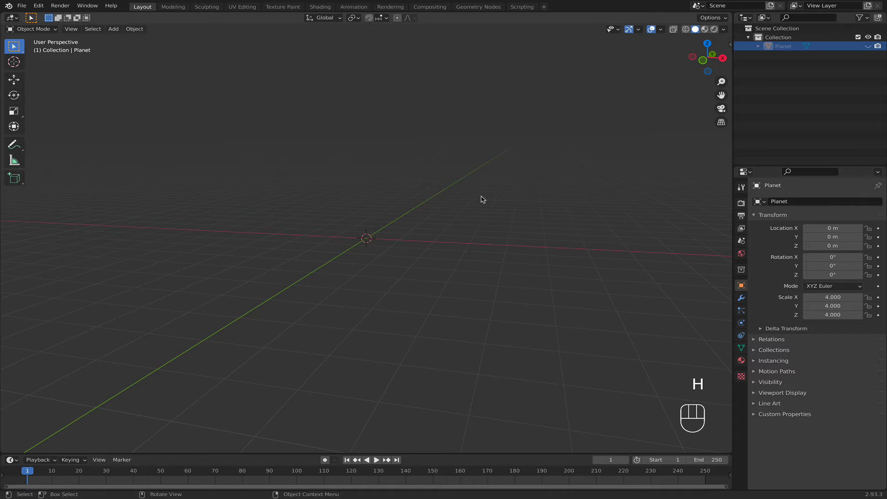
Add a Star curve profile at the world origin.
middle_click_drag(481, 195, 463, 230)
key("shift+a")
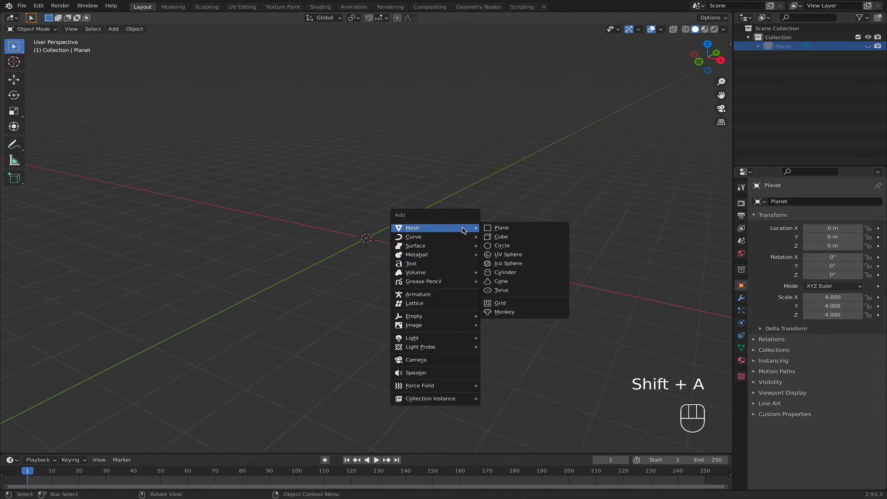
mouse_move(464, 240)
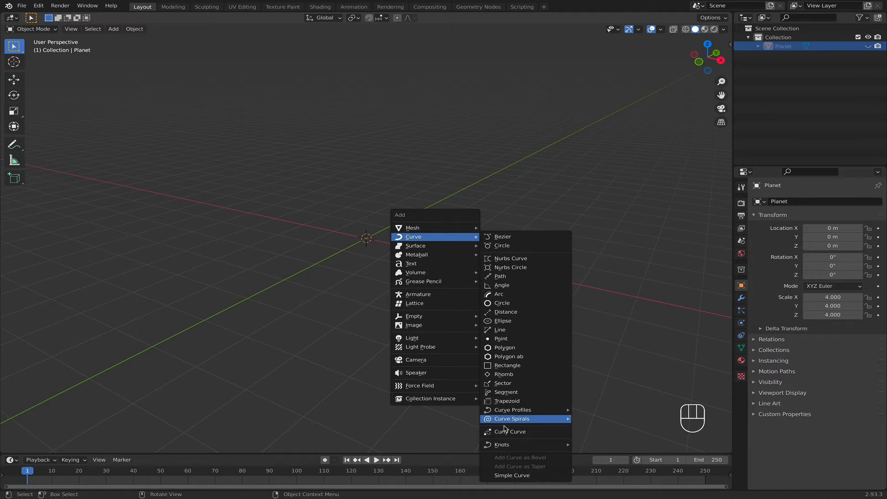
mouse_move(514, 411)
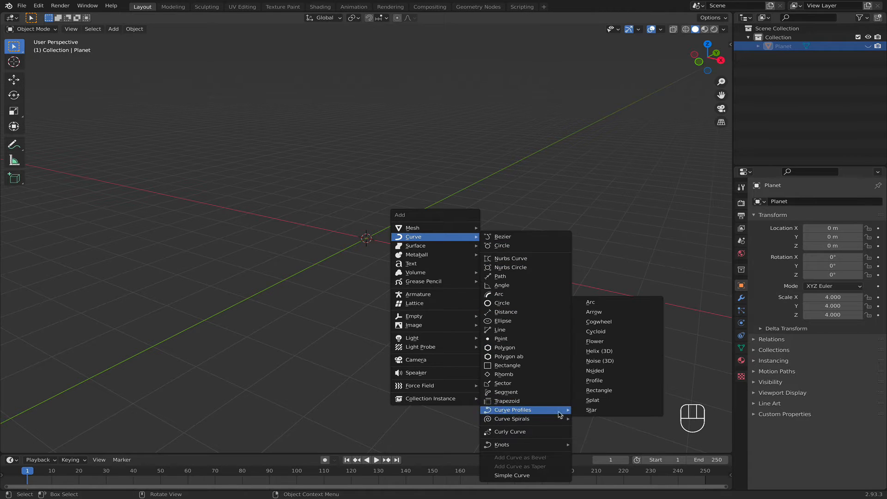
left_click(577, 411)
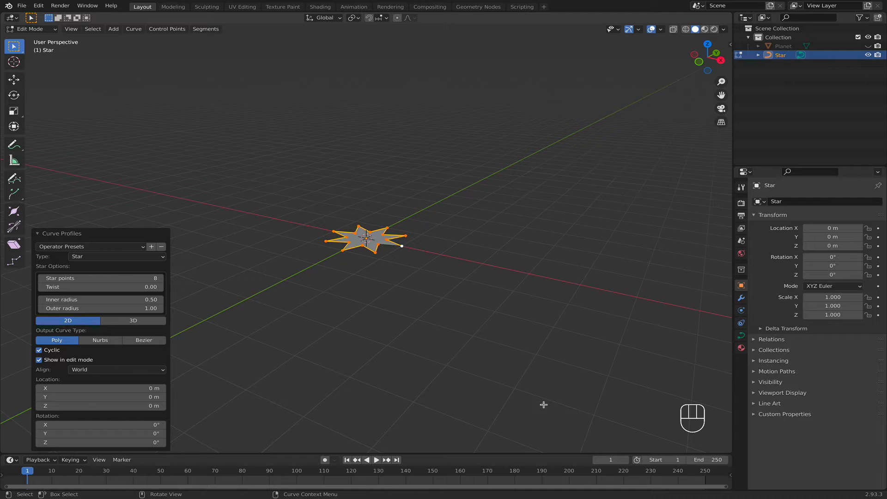
Set the star curve's number of points to 5, working in the top view.
key("KP_7")
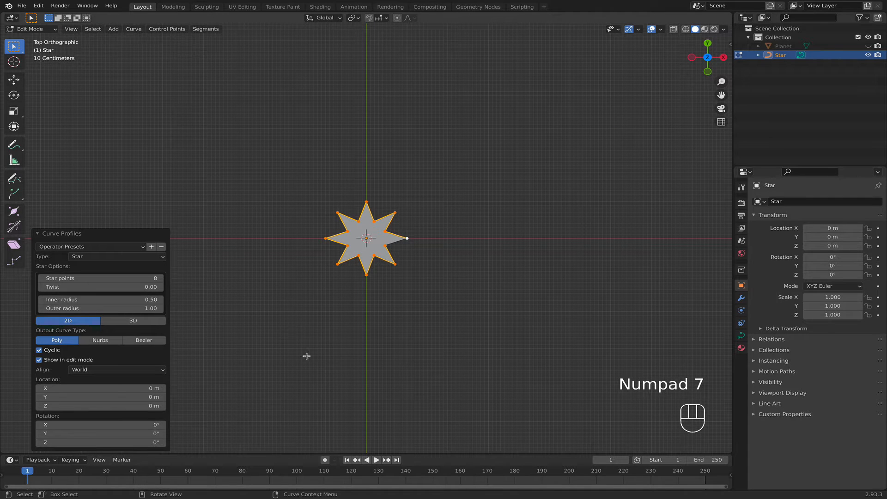
left_click(41, 278)
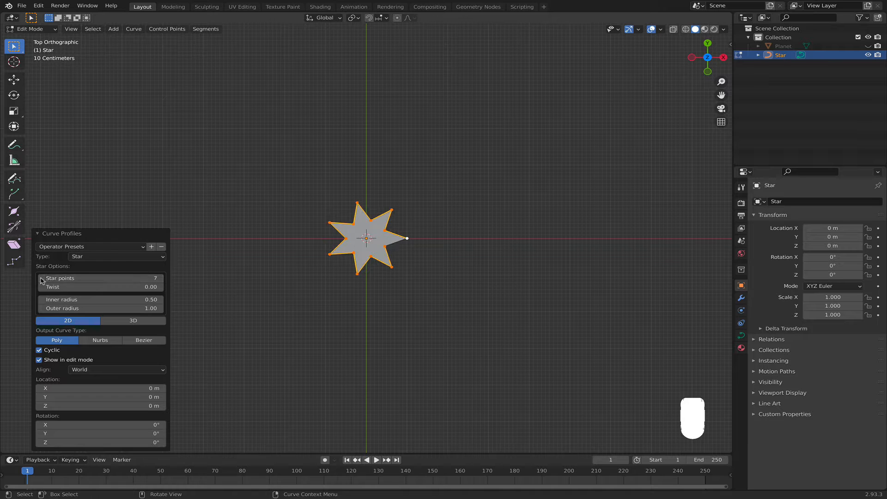
left_click(41, 278)
left_click(42, 278)
left_click(41, 278)
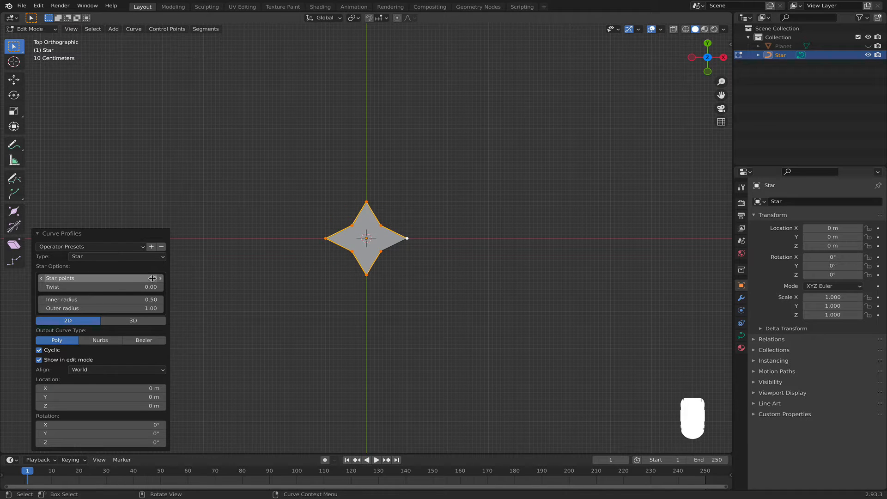
left_click(161, 279)
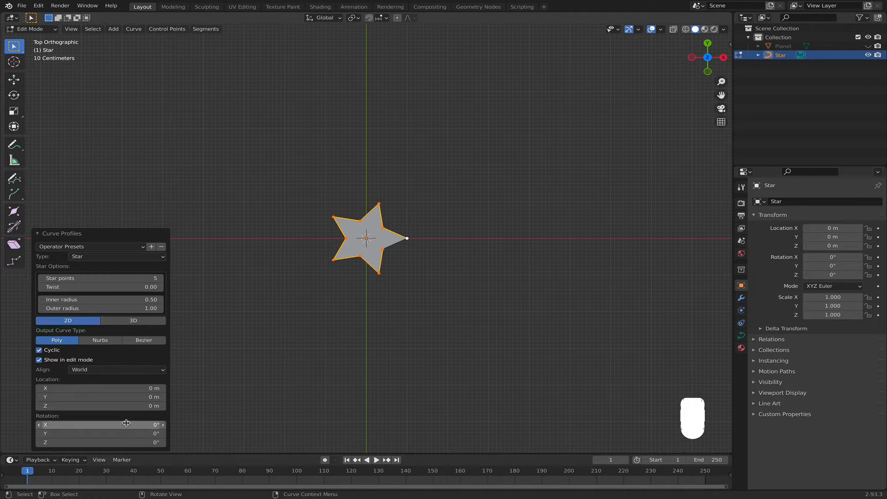
Set the star's Z rotation to 18° and deselect its control points.
left_click(132, 442)
type("0d")
type("18")
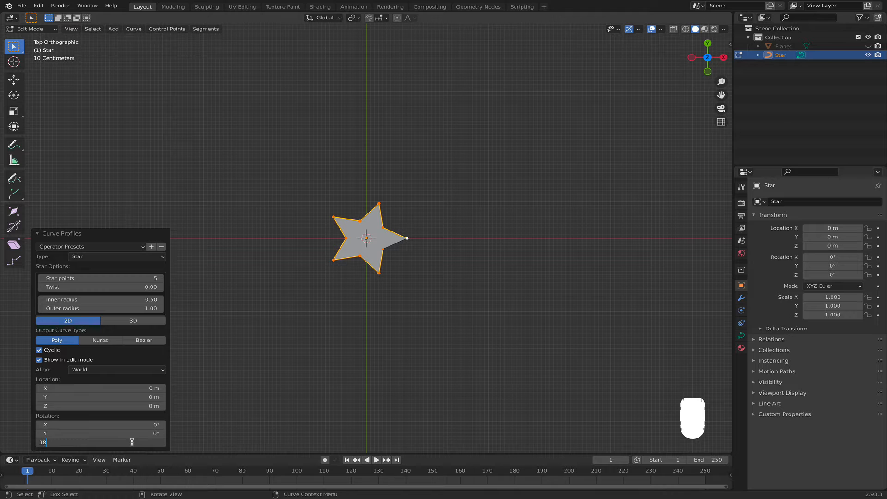
key("Return")
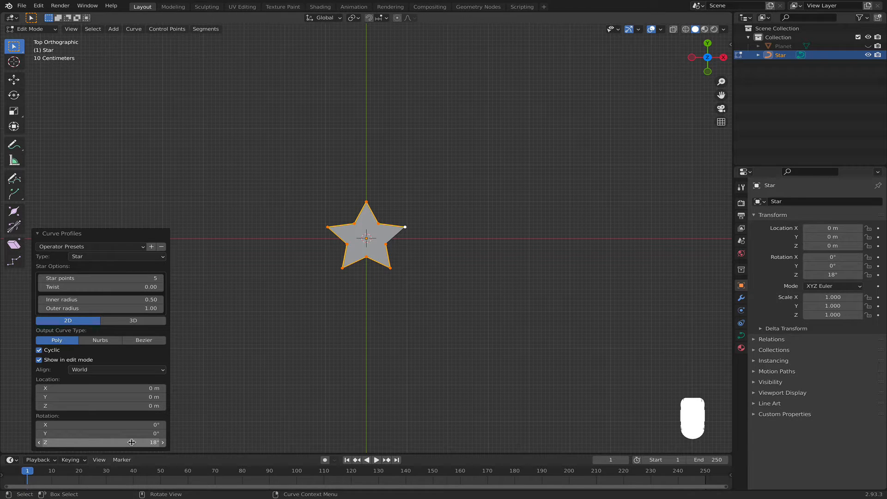
left_click(236, 362)
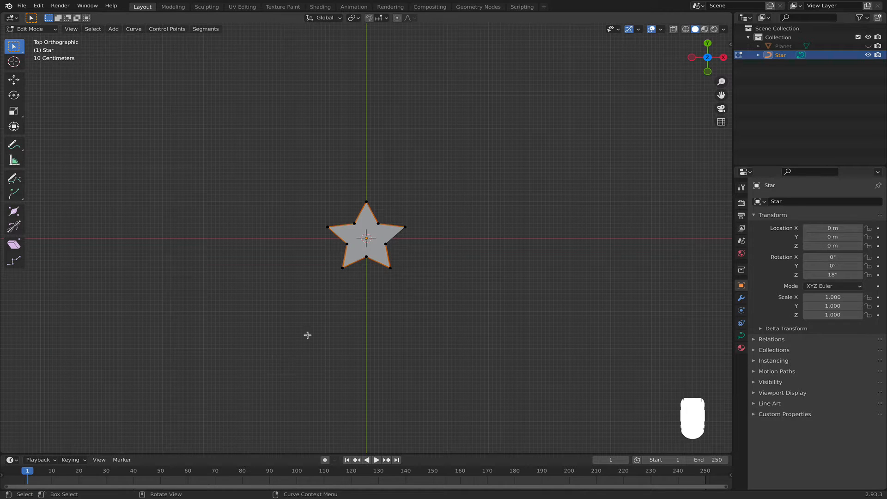
Return to Object Mode and convert the star curve to a mesh.
key("Tab")
right_click(371, 244)
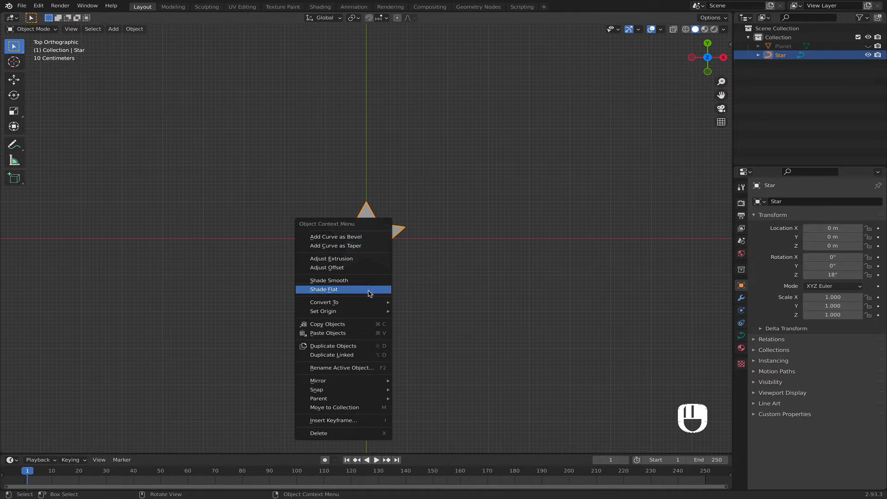
mouse_move(372, 301)
left_click(412, 312)
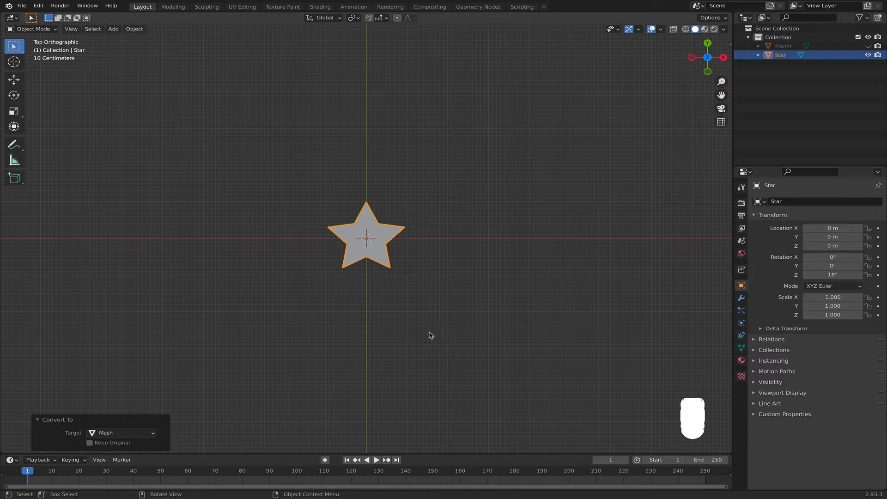
Select all the triangular faces of the star mesh in face selection mode and merge them into a single face.
scroll(405, 298, "up", 2)
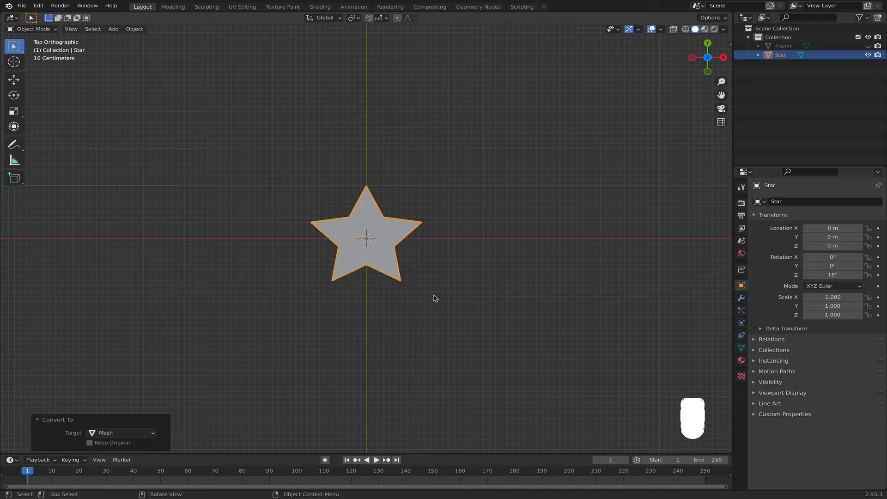
middle_click_drag(434, 308, 424, 292)
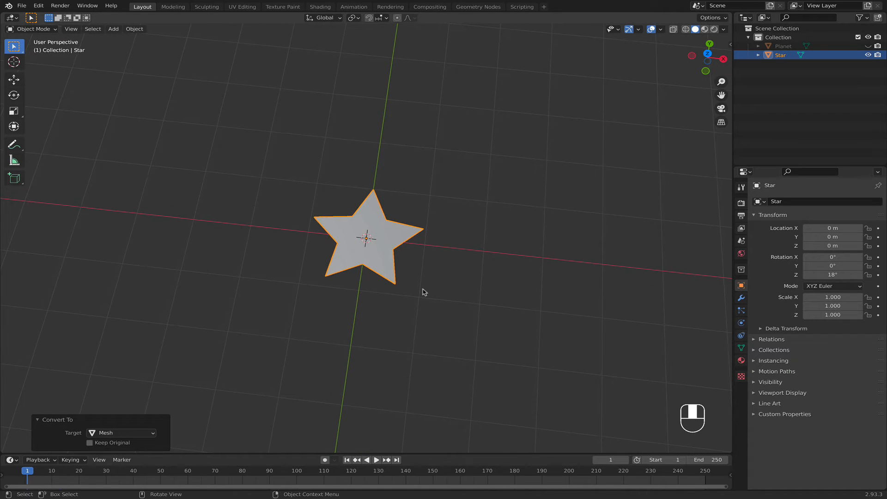
key("Tab")
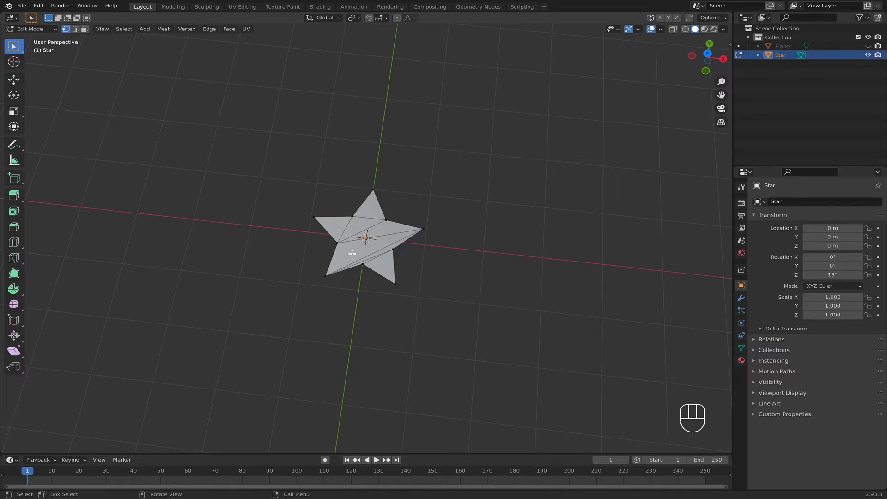
left_click(85, 28)
left_click(371, 209)
left_click(363, 223, "shift")
left_click(346, 227, "shift")
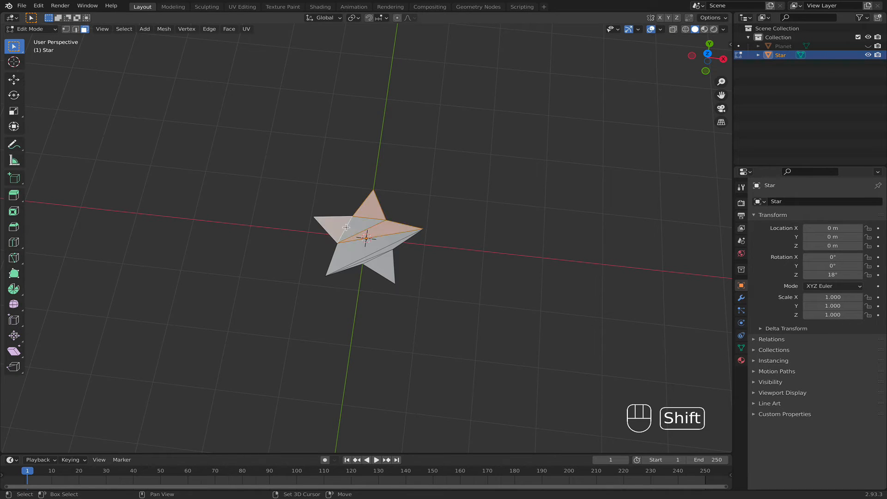
left_click(353, 228, "shift")
left_click(356, 254, "shift")
left_click(376, 263, "shift")
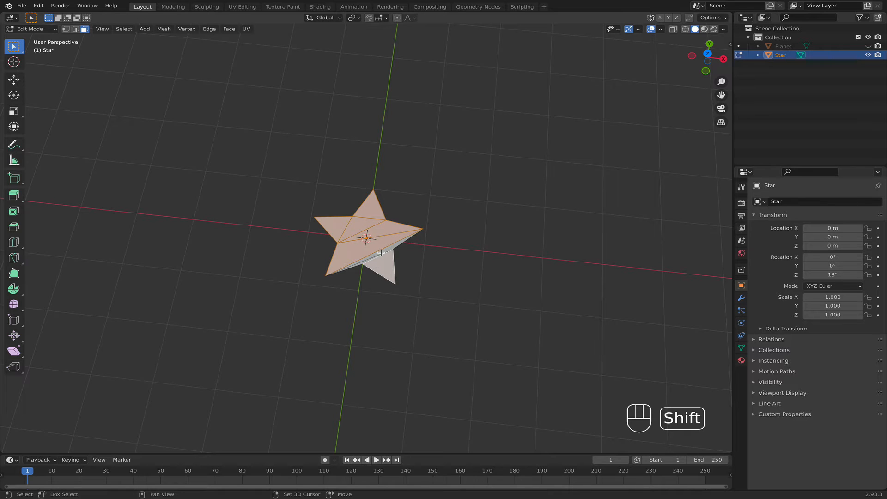
left_click(381, 253, "shift")
left_click(372, 260, "shift")
scroll(381, 262, "up", 5)
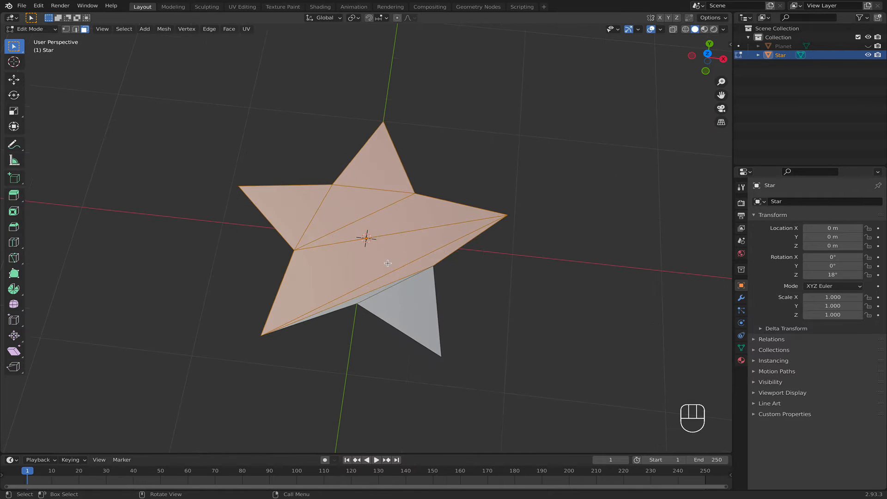
left_click(395, 309, "shift")
key("f")
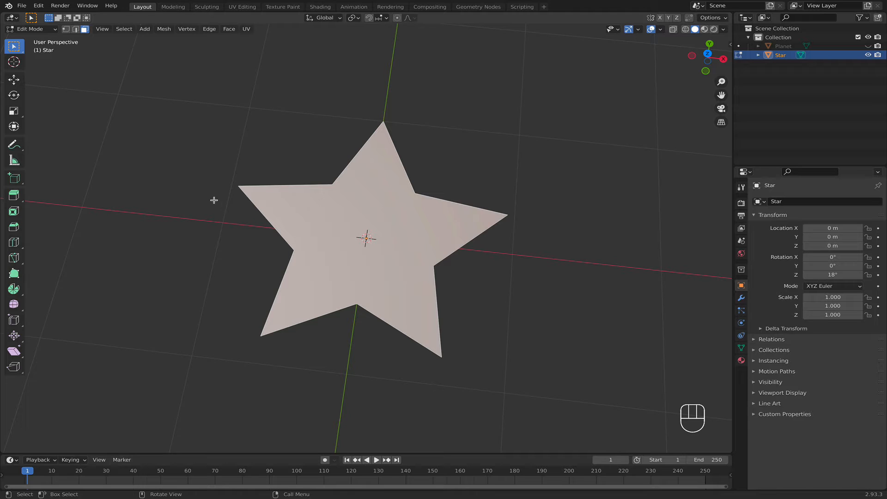
In vertex selection mode, connect the star's five inner corner vertices with edges so they form a pentagon.
left_click(66, 29)
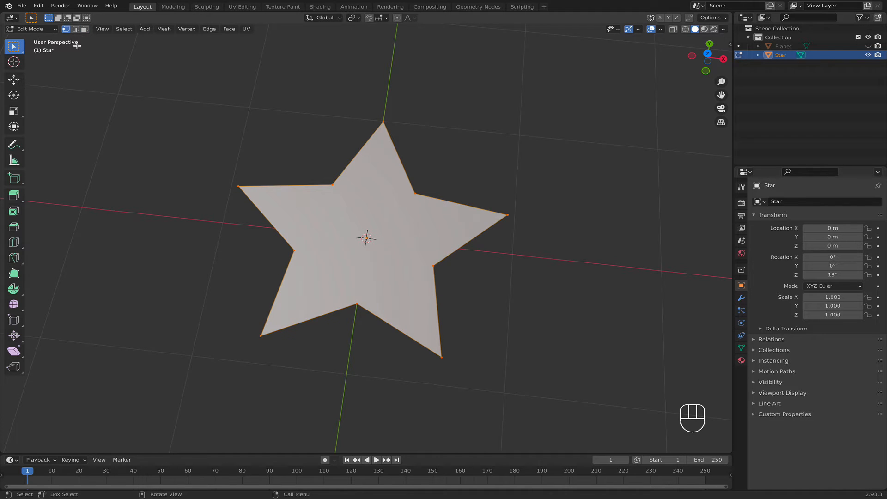
left_click(291, 266)
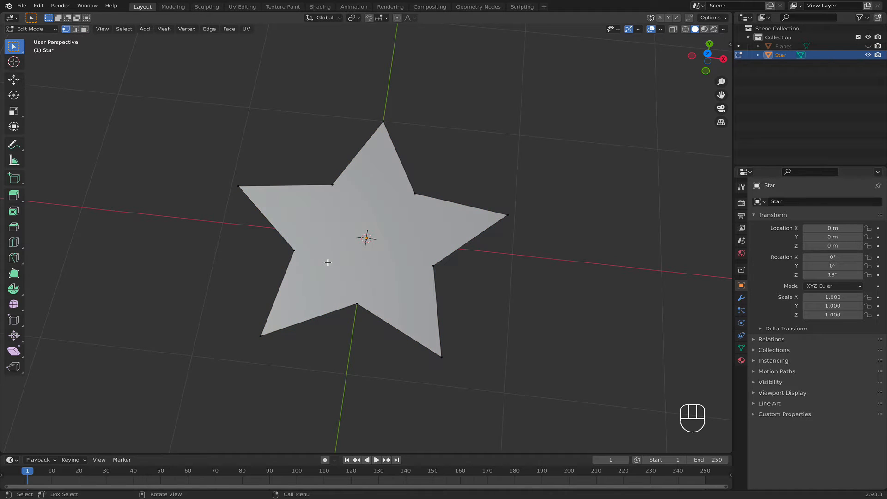
left_click(359, 302, "shift")
key("j")
left_click(368, 305)
left_click(428, 272)
left_click(364, 305, "shift")
key("j")
left_click(431, 267)
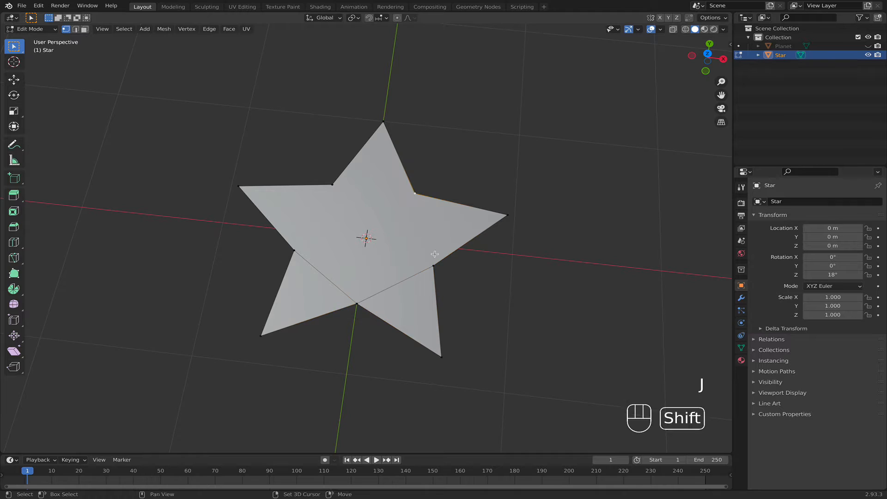
left_click(414, 196, "shift")
key("j")
left_click(411, 194)
left_click(334, 187, "shift")
key("j")
left_click(332, 189)
left_click(309, 247, "shift")
key("j")
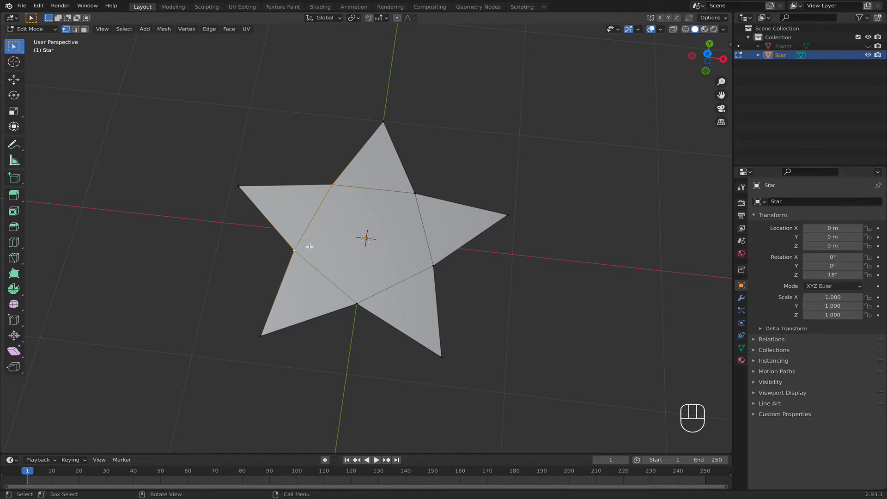
Loop Cut each of the five inner pentagon edges once at its midpoint, with factor 0.
key("super+r")
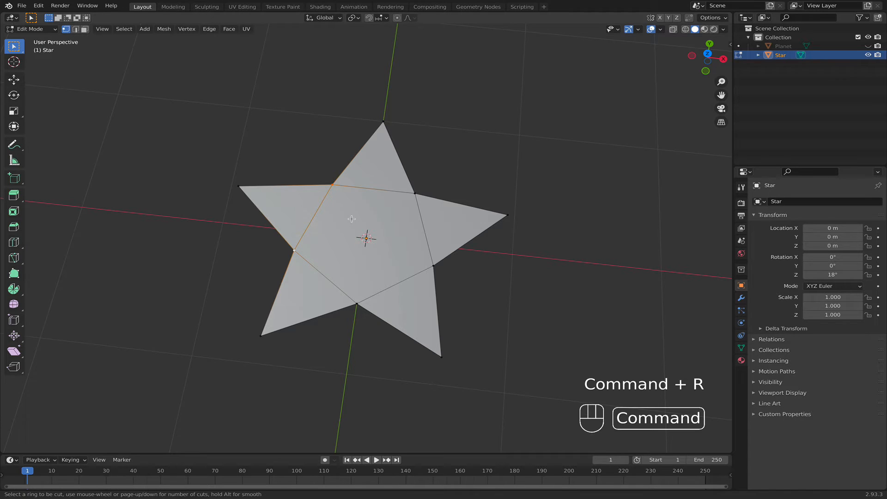
left_click(375, 191)
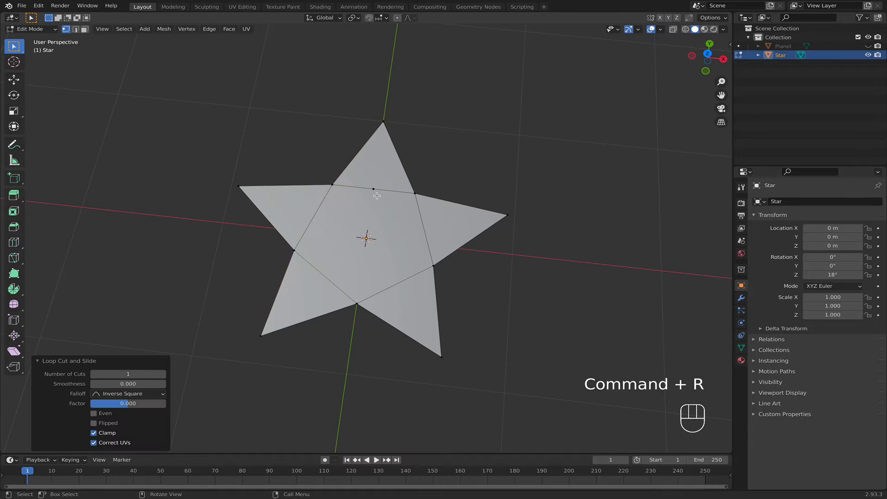
key("super+r")
left_click(322, 218)
key("super+r")
left_click(323, 274)
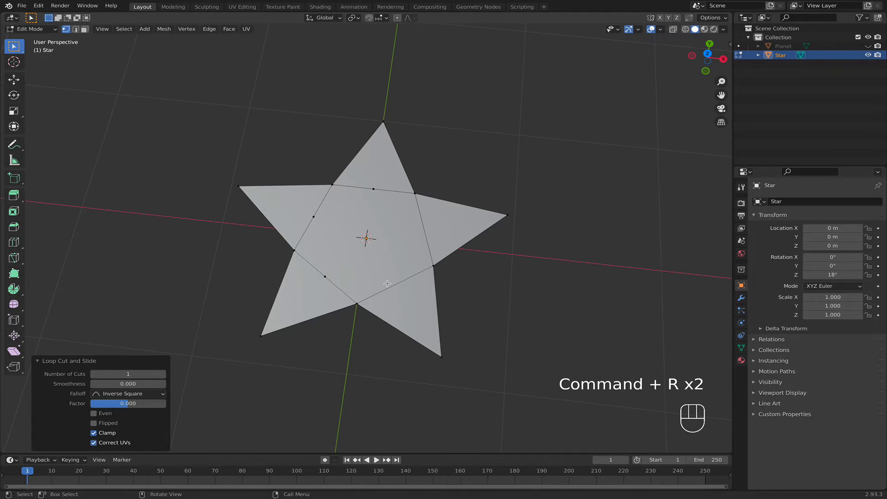
key("super+r")
left_click(387, 283)
key("super+r")
left_click(465, 245)
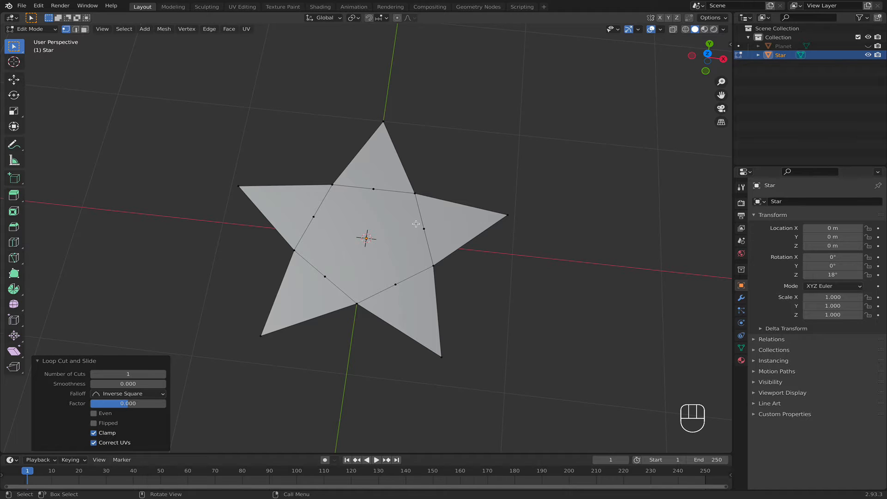
Join the pentagon's top midpoint to its bottom corner, then its two upper side midpoints and two side corners across, and return to Object Mode.
left_click(373, 189)
left_click(365, 296, "shift")
key("j")
left_click(316, 219)
left_click(430, 229, "shift")
key("j")
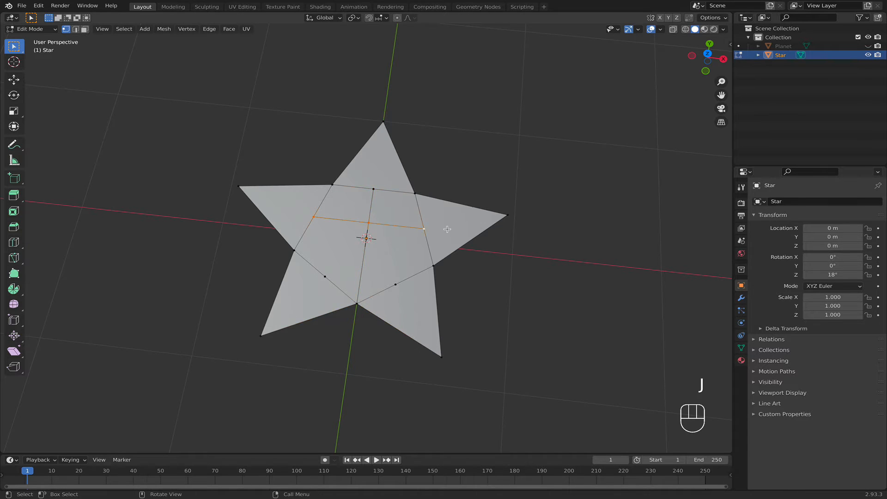
left_click(298, 251)
left_click(433, 265, "shift")
key("j")
key("Tab")
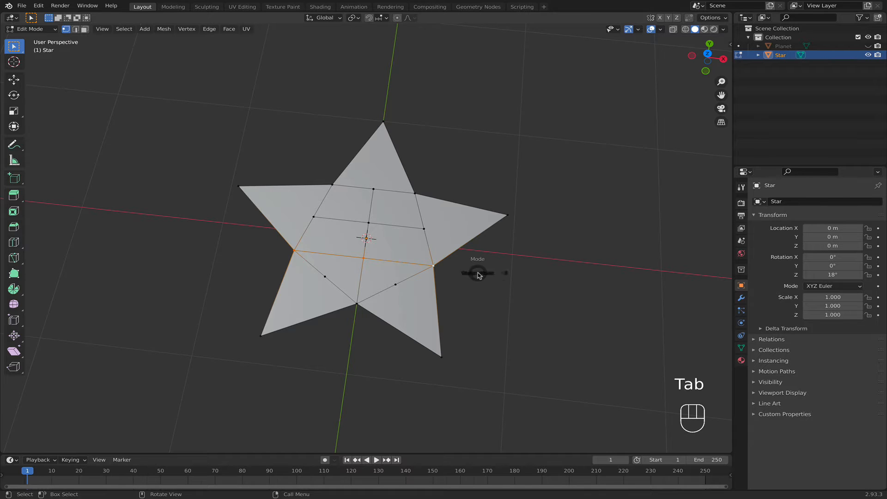
Add a Solidify modifier to the star with a thickness of 0.13 m and collapse its settings.
left_click(741, 298)
left_click(772, 203)
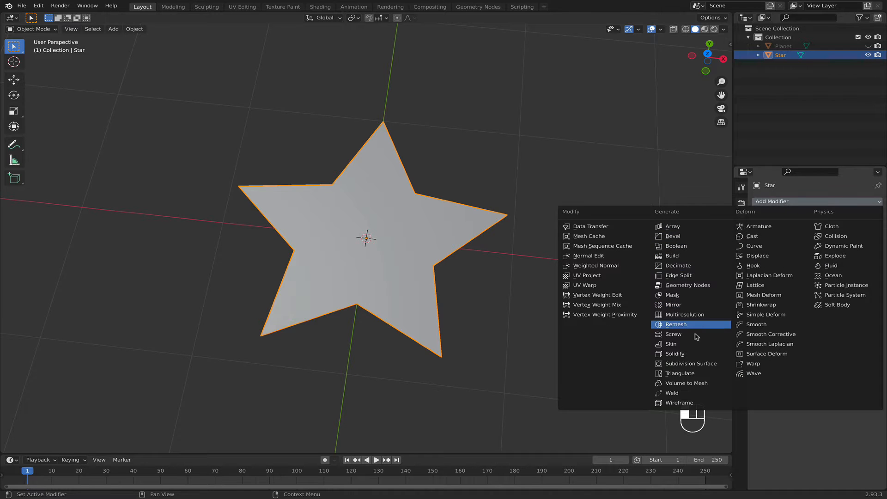
left_click(695, 354)
middle_click_drag(628, 342, 618, 293)
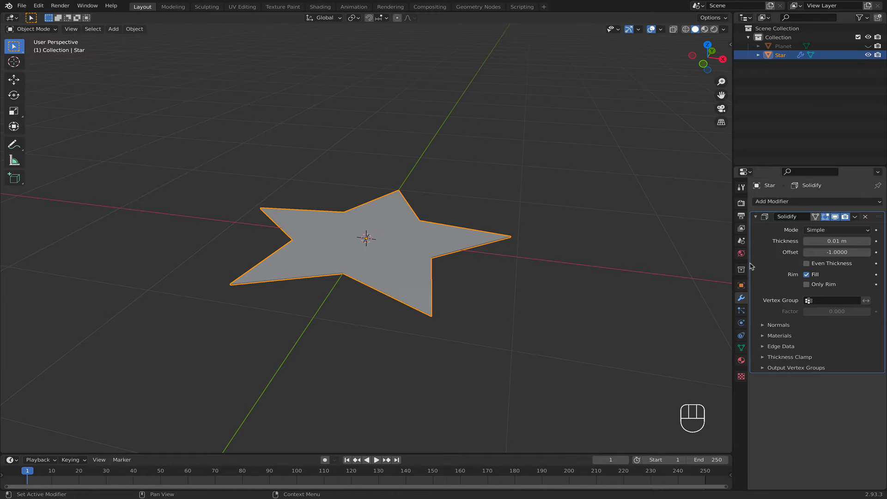
left_click_drag(826, 239, 851, 241)
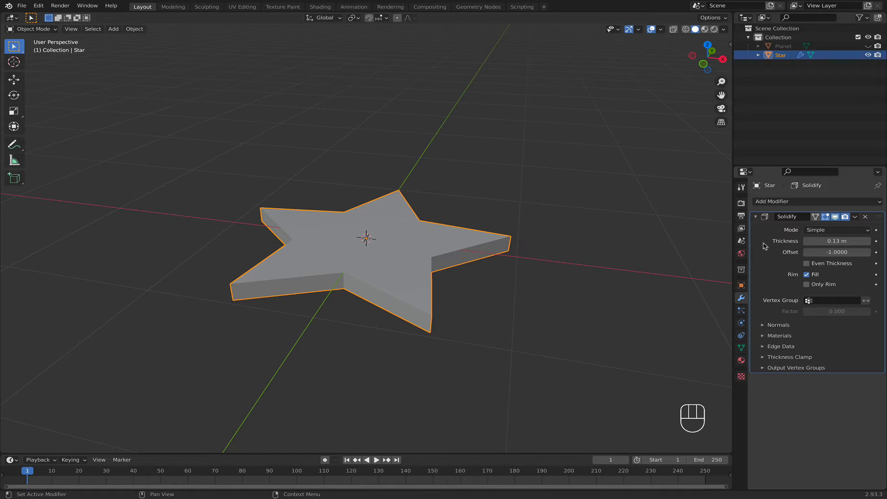
left_click(762, 217)
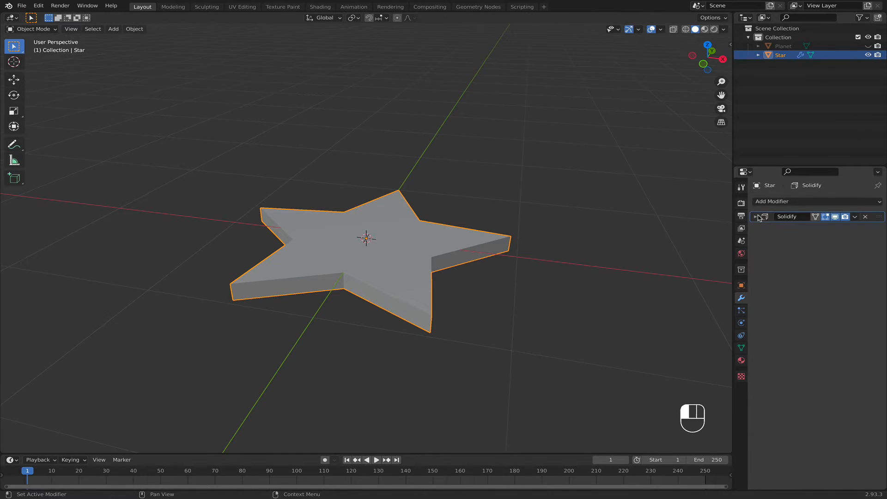
Add a Bevel modifier to the star with an amount of 0.016 m and 3 segments.
left_click(769, 203)
left_click(673, 236)
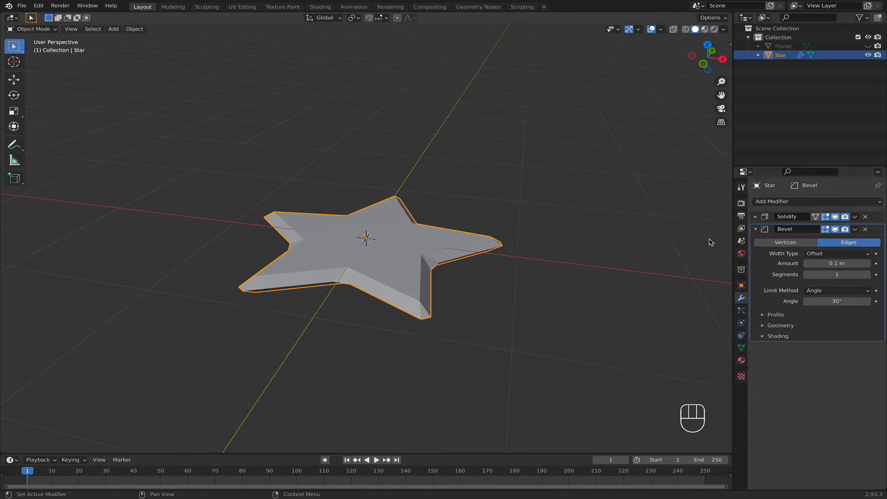
mouse_move(846, 264)
left_mouse_down()
mouse_move(820, 264)
mouse_move(847, 264)
left_mouse_up()
left_click(845, 264)
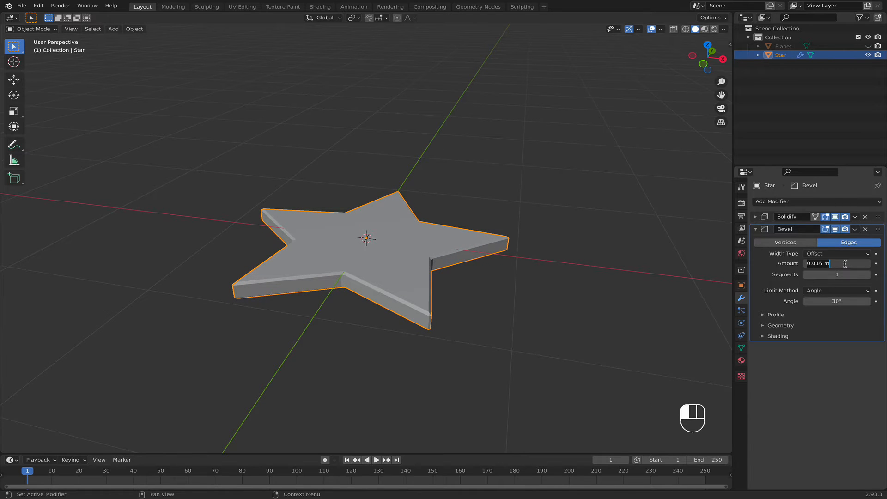
key("Return")
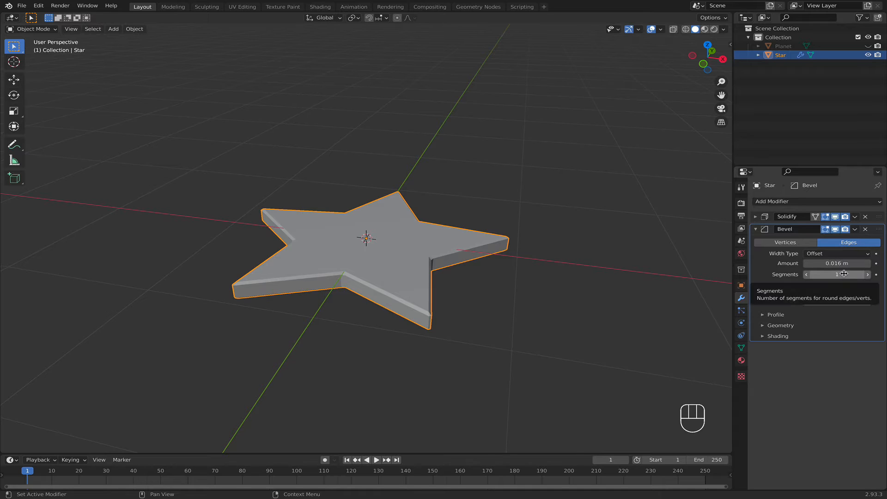
left_click(868, 275)
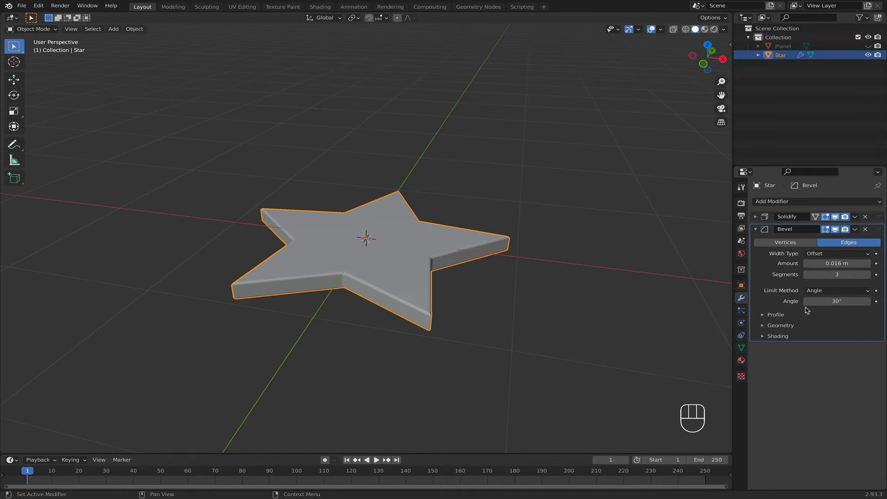
Enable Harden Normals on the star's Bevel modifier and Auto Smooth at 30° for its mesh normals.
left_click(765, 336)
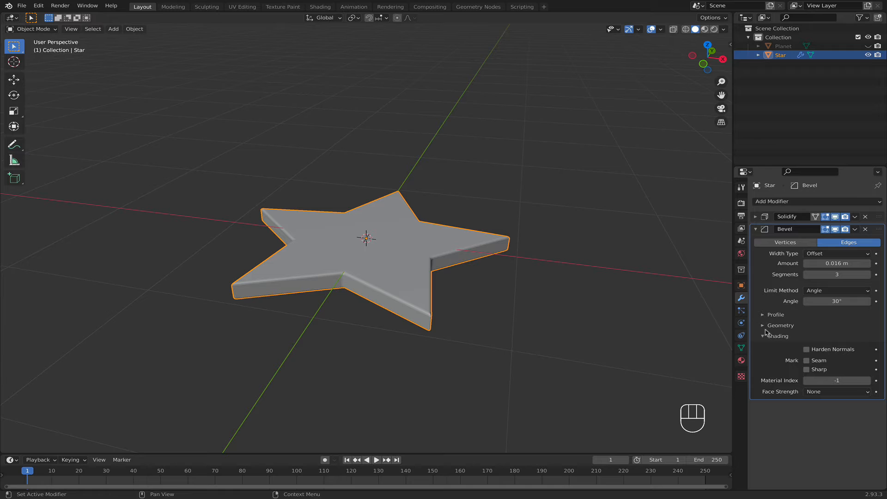
left_click(807, 350)
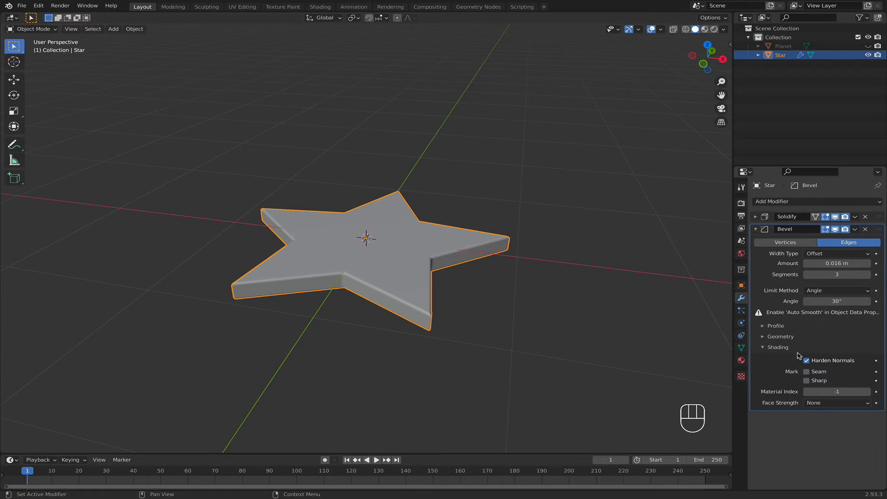
left_click(743, 349)
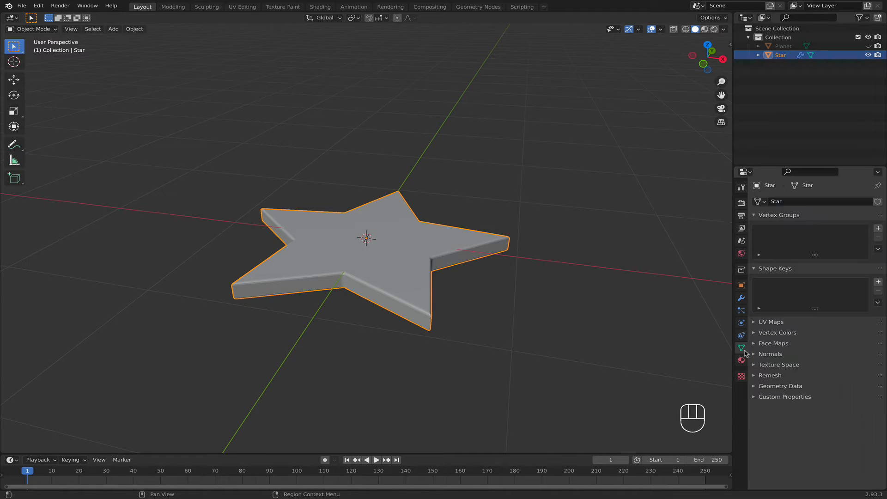
left_click(761, 354)
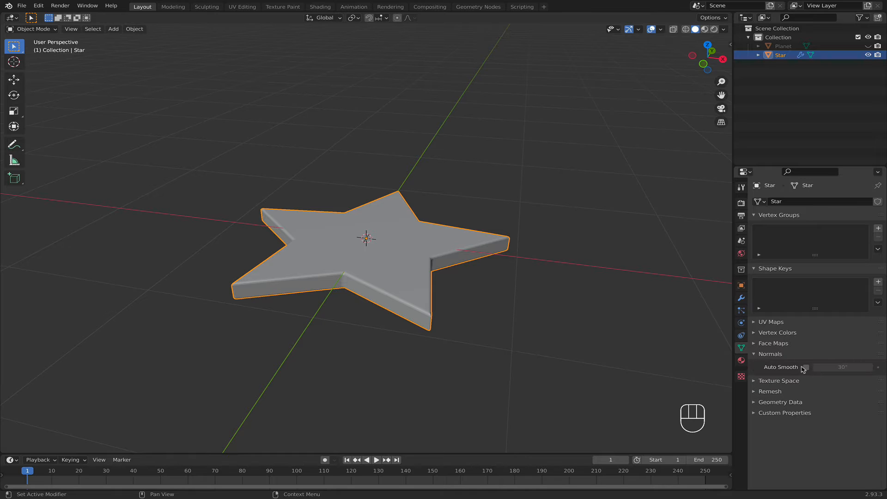
left_click(805, 368)
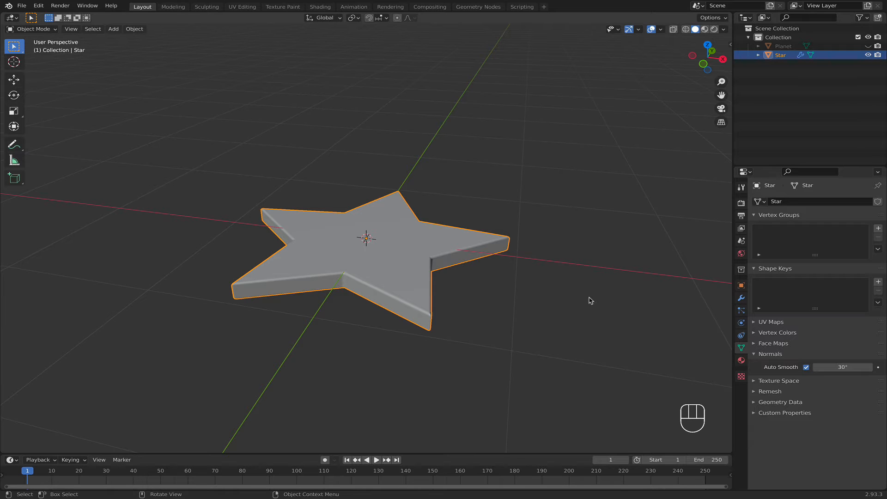
Apply Shade Flat to the star and hide it in the viewport.
mouse_move(572, 283)
middle_mouse_down()
mouse_move(569, 335)
mouse_move(550, 283)
mouse_move(565, 278)
middle_mouse_up()
right_click(464, 257)
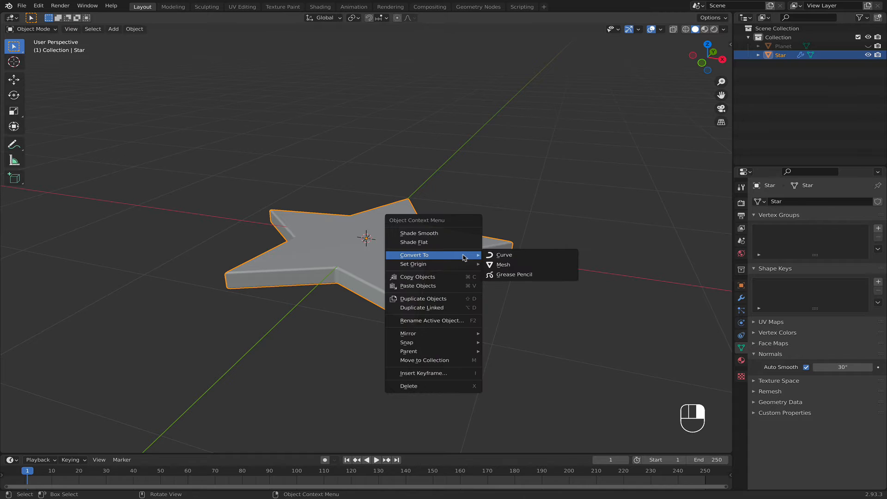
left_click(457, 241)
middle_click_drag(457, 242, 454, 276)
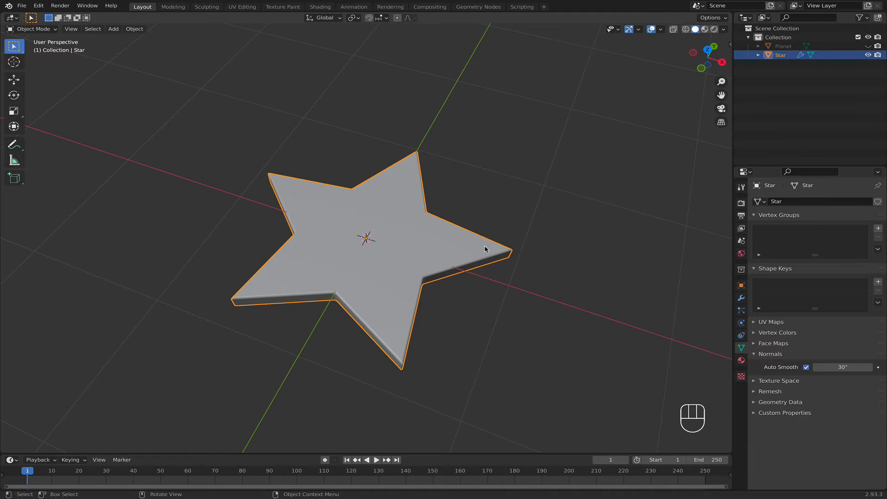
key("h")
Add a mesh cylinder at the world origin with 8 vertices, radius 1 m and depth 2 m.
middle_click_drag(483, 255, 467, 250)
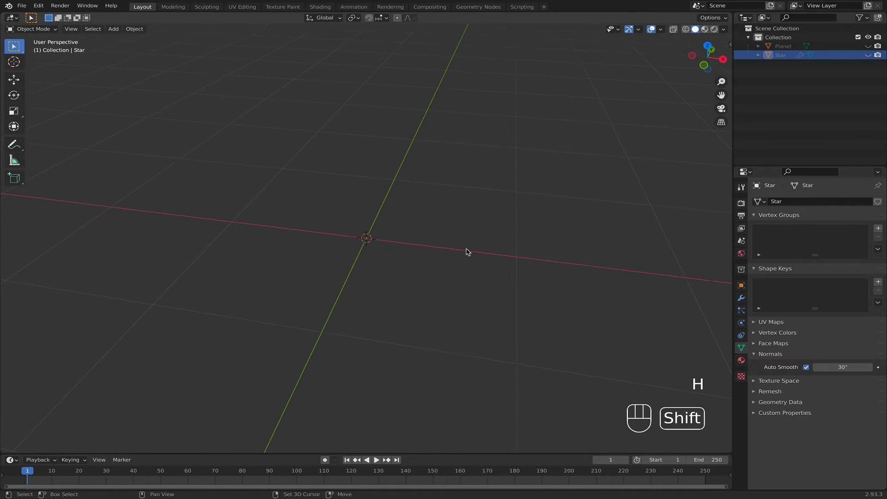
key("shift+a")
mouse_move(466, 252)
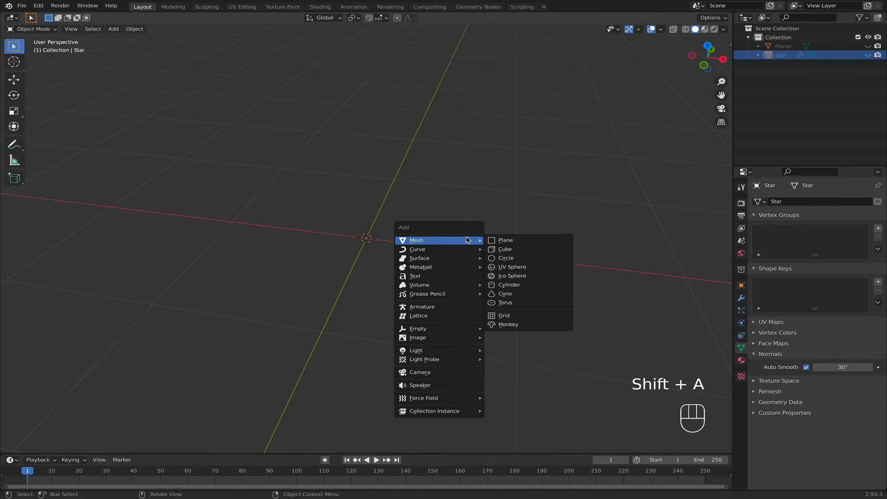
left_click(509, 284)
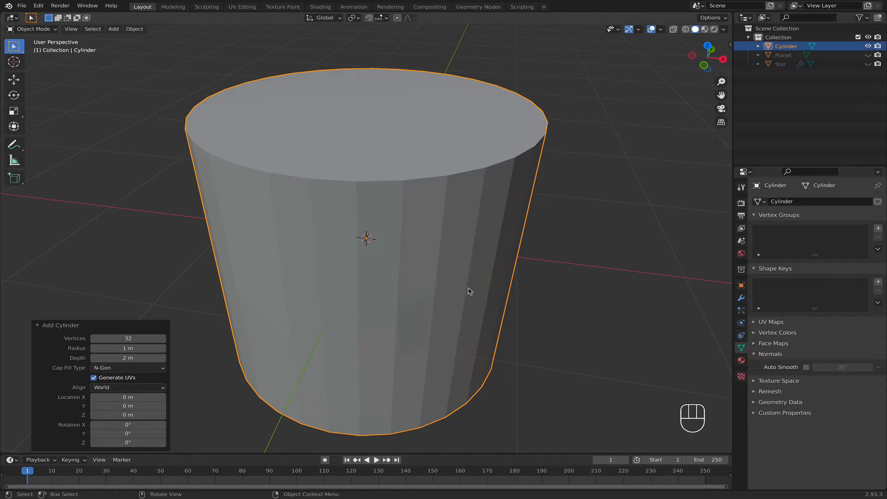
left_click(146, 342)
type("8")
key("Return")
scroll(317, 322, "down", 5)
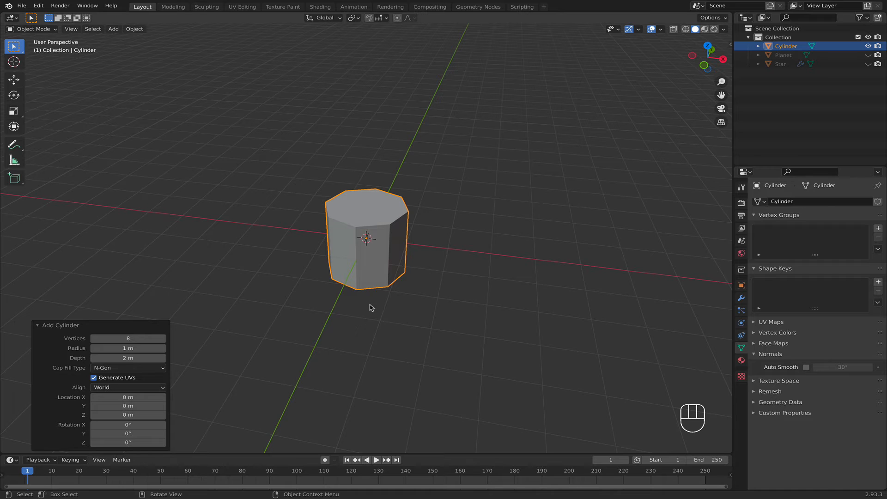
Scale the cylinder down to about 0.232 in X and Y, keeping its Z height.
key("s")
key("shift+z")
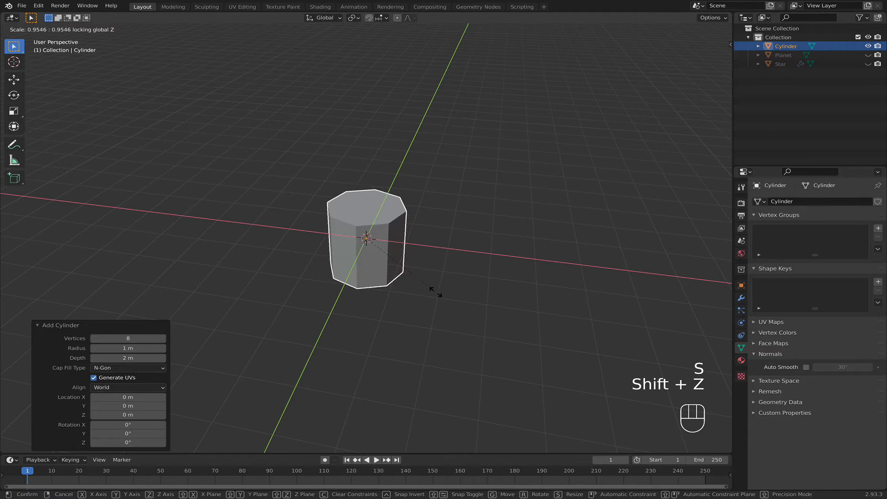
left_click(381, 253)
middle_click_drag(460, 279, 453, 261)
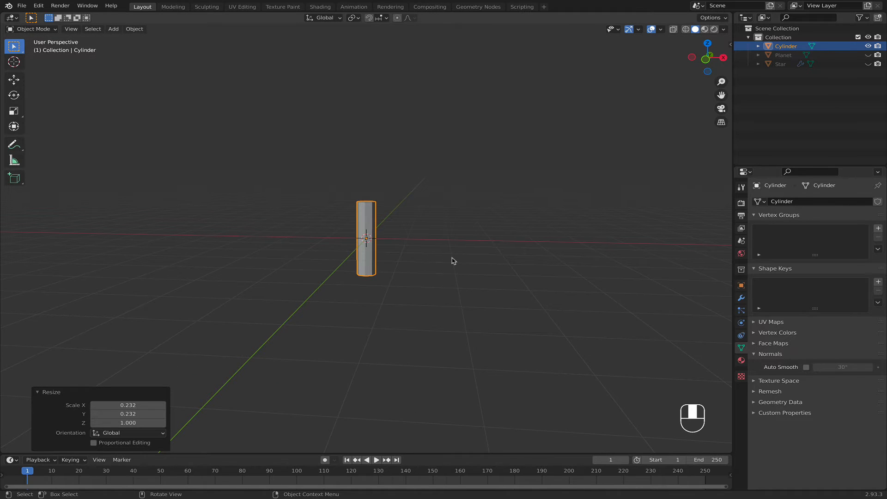
middle_click_drag(453, 261, 453, 260)
Add a Bevel modifier to the cylinder and increase its number of segments.
left_click(741, 299)
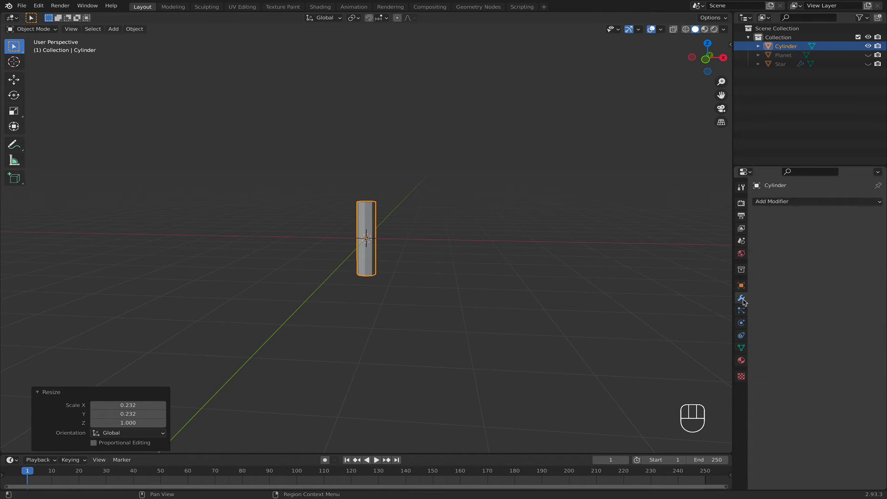
left_click(769, 203)
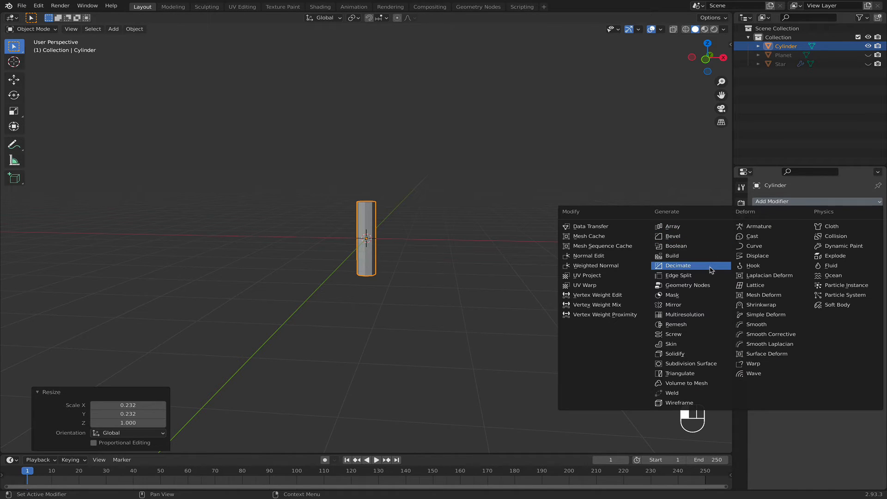
left_click(711, 236)
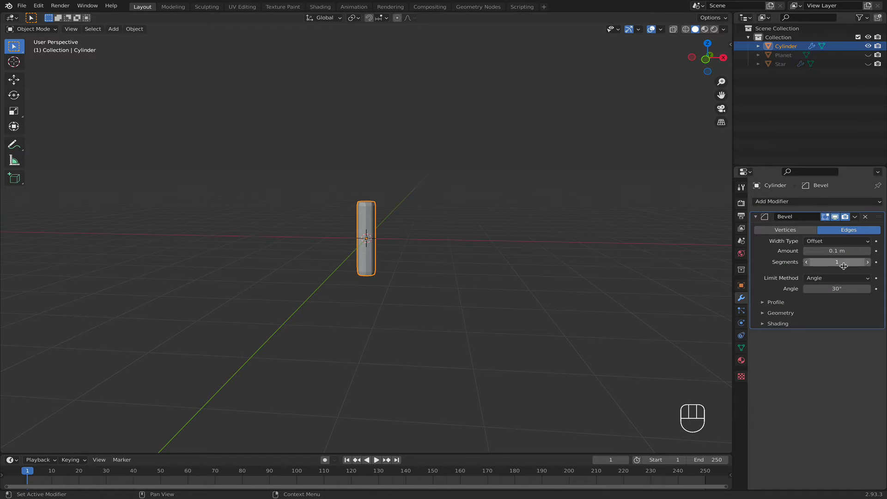
left_click(867, 262)
Add a Subdivision Surface modifier to the cylinder and set its viewport level to 2.
left_click(781, 201)
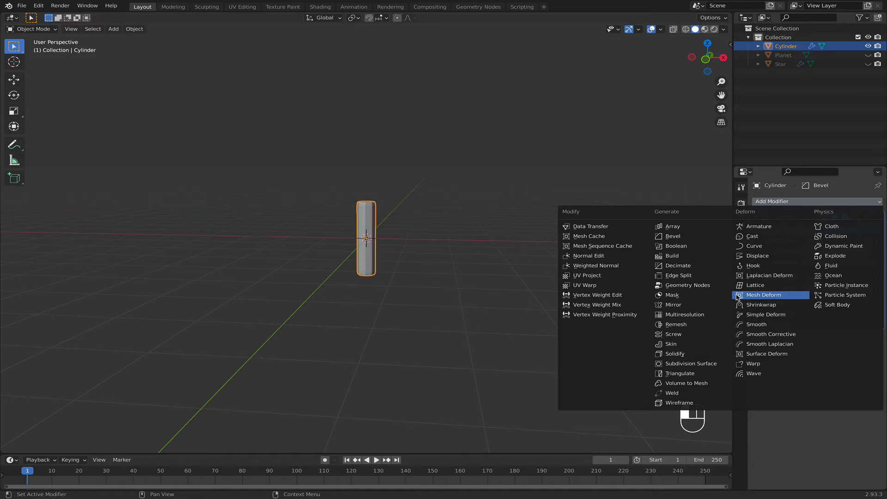
left_click(714, 363)
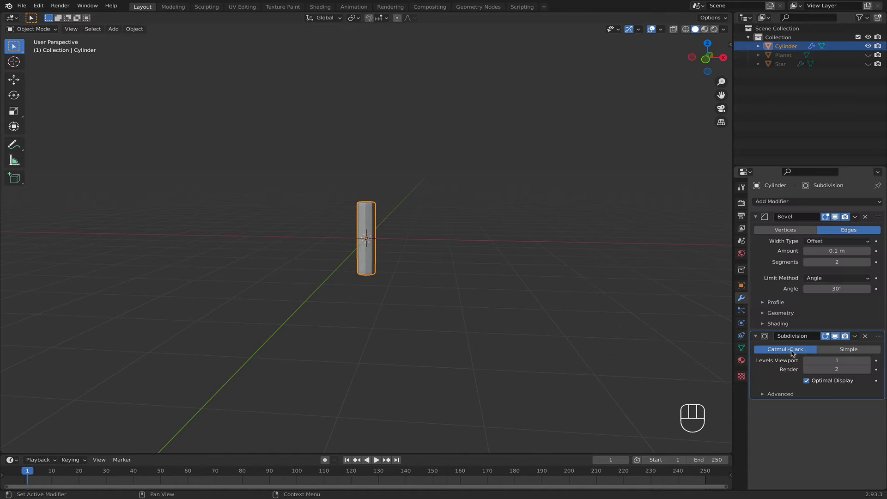
left_click(868, 360)
scroll(645, 295, "up", 3)
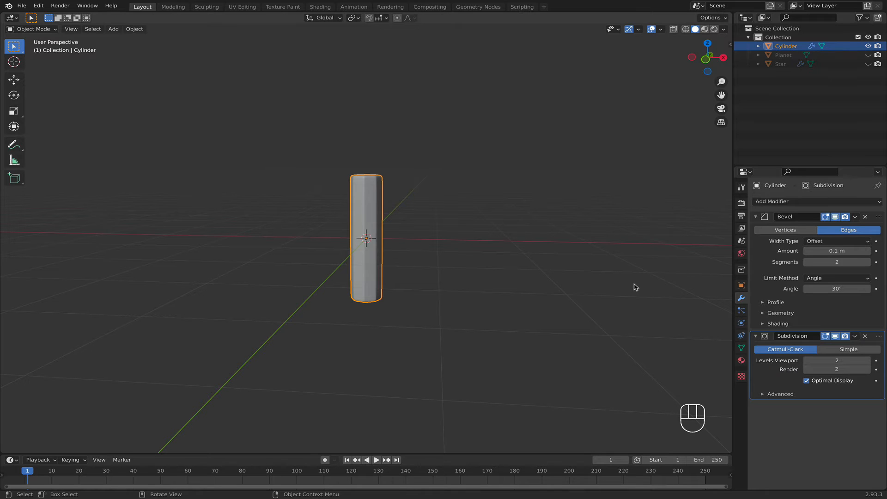
Add a 2 m mesh cube at the world origin and raise it along Z over the upper part of the cylinder.
key("shift+a")
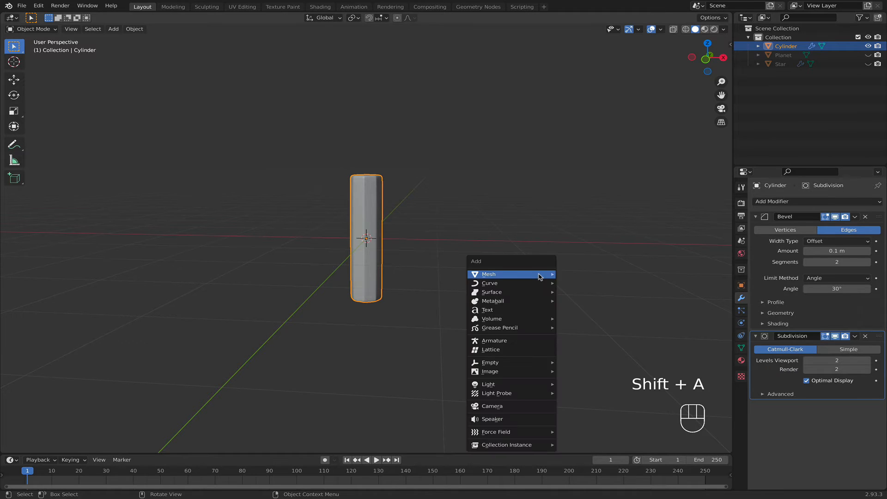
mouse_move(539, 276)
left_click(584, 284)
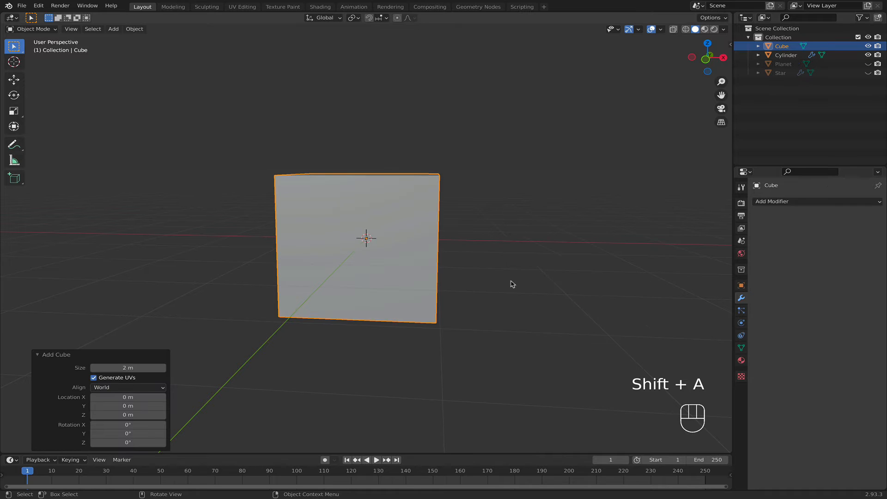
key("g")
key("z")
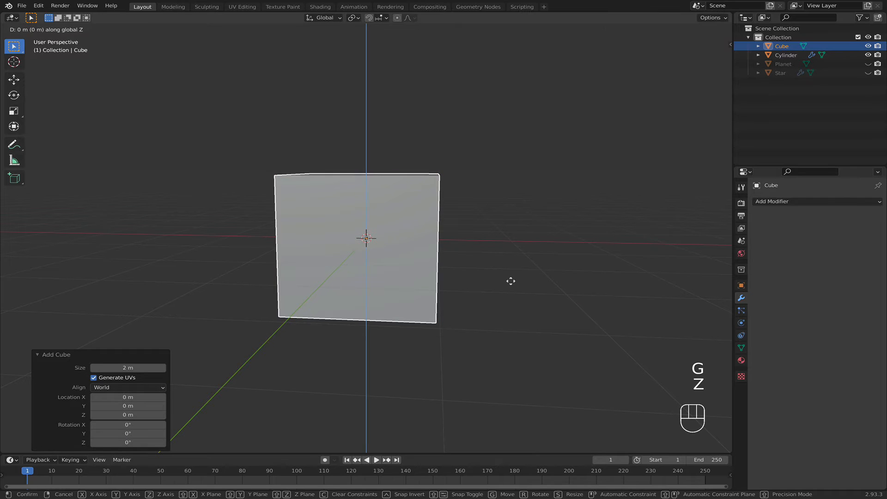
left_click(504, 195)
key("g")
key("z")
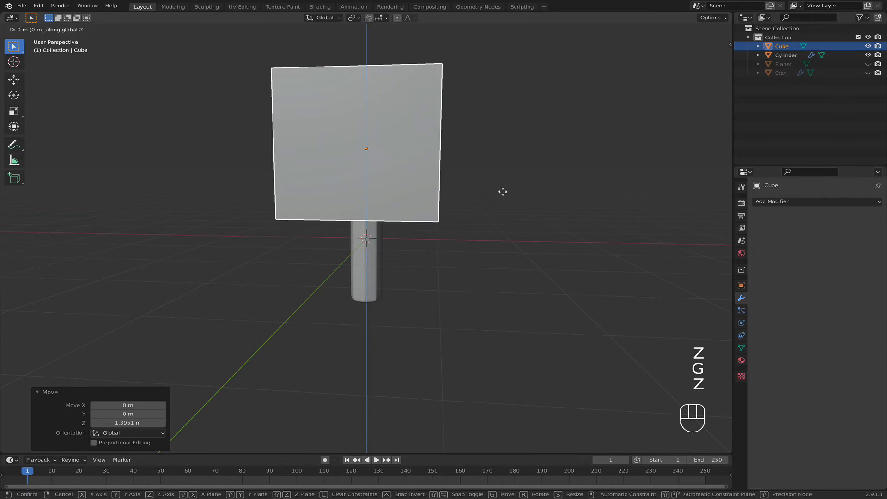
left_click(503, 206)
Scale the cube's top face down to about 0.165 in Edit Mode to taper the cube into a pyramid.
key("Tab")
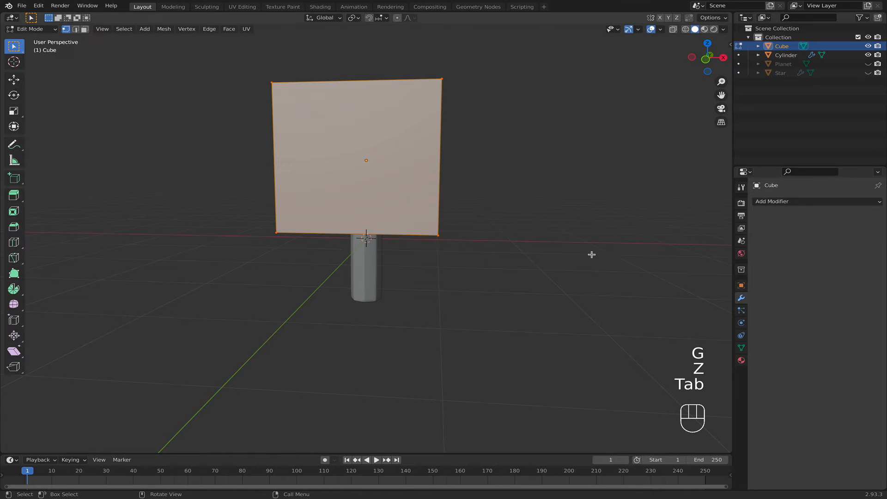
middle_click_drag(555, 198, 554, 234)
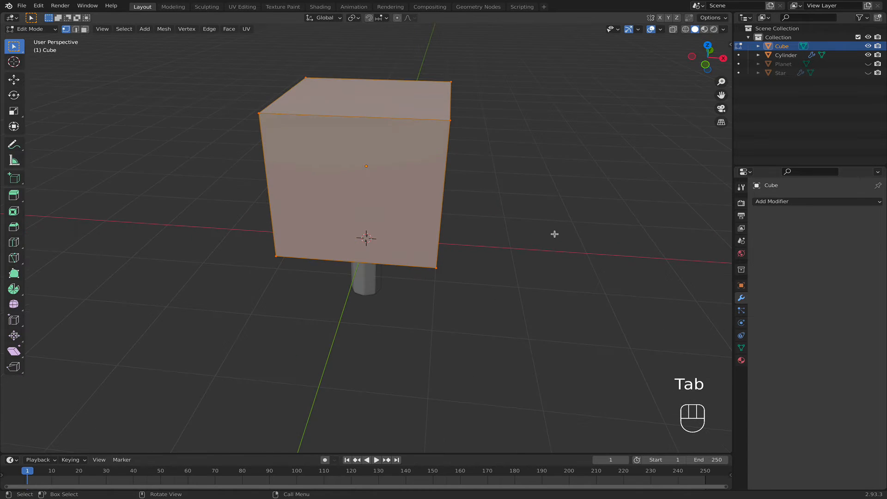
left_click_drag(234, 50, 466, 140)
key("s")
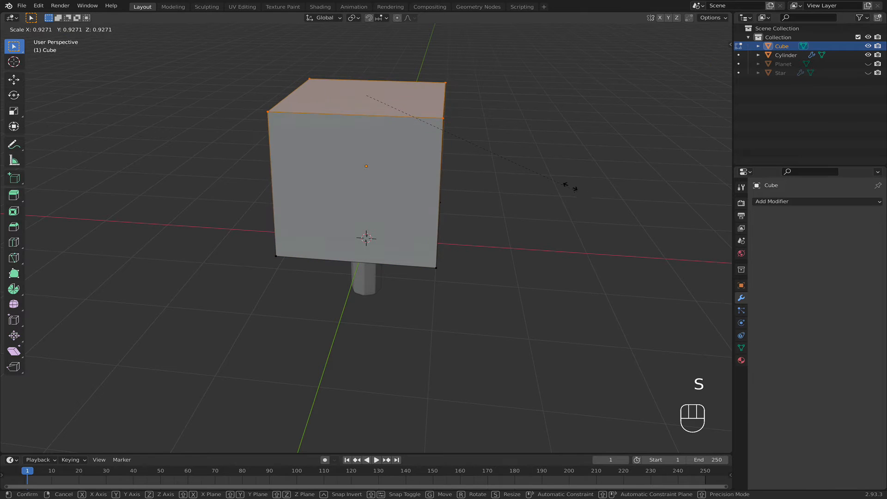
left_click(412, 100)
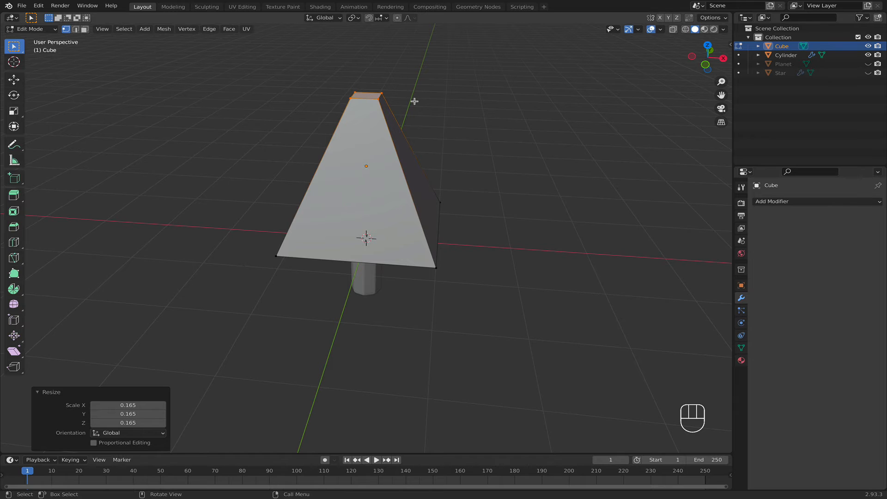
Add two centred vertical loop cuts to the pyramid, one through the front face and one through the side face.
key("super+r")
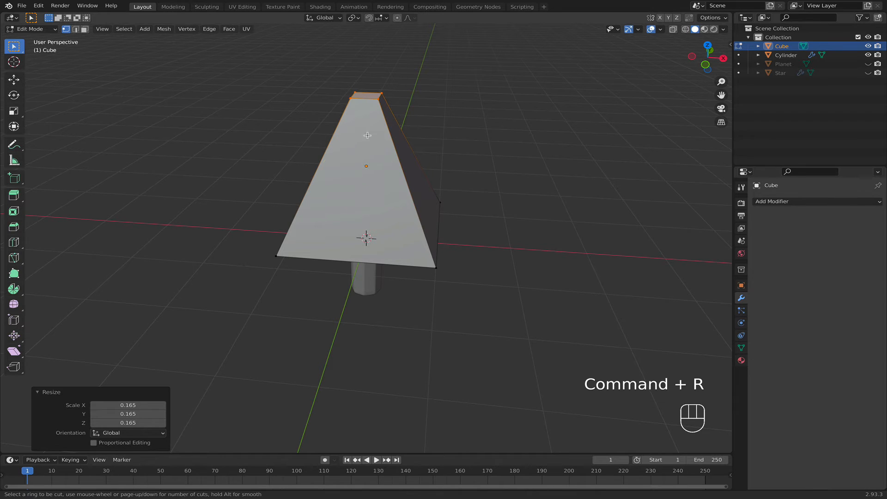
left_click(366, 106)
right_click(367, 106)
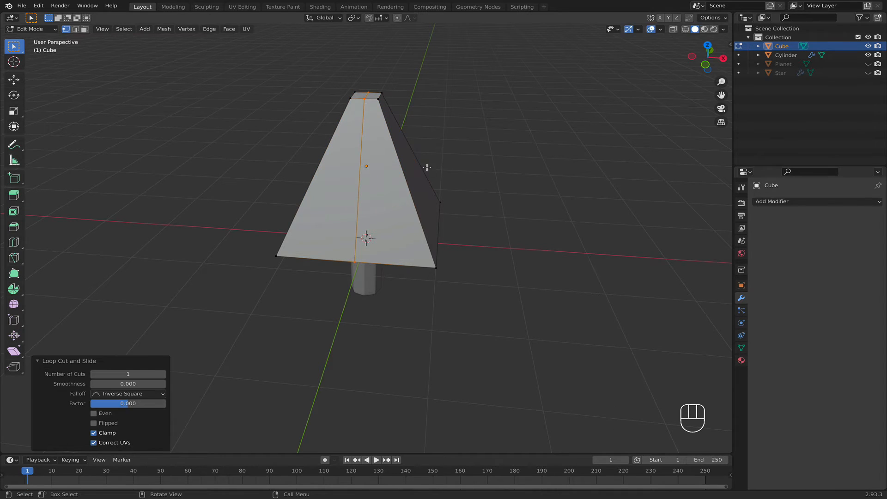
middle_click_drag(428, 171, 402, 174)
key("super+r")
left_click(436, 245)
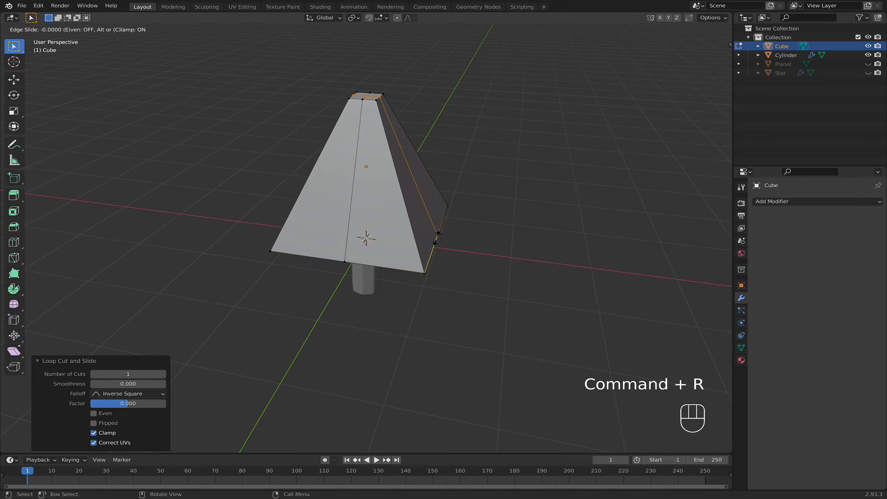
right_click(436, 238)
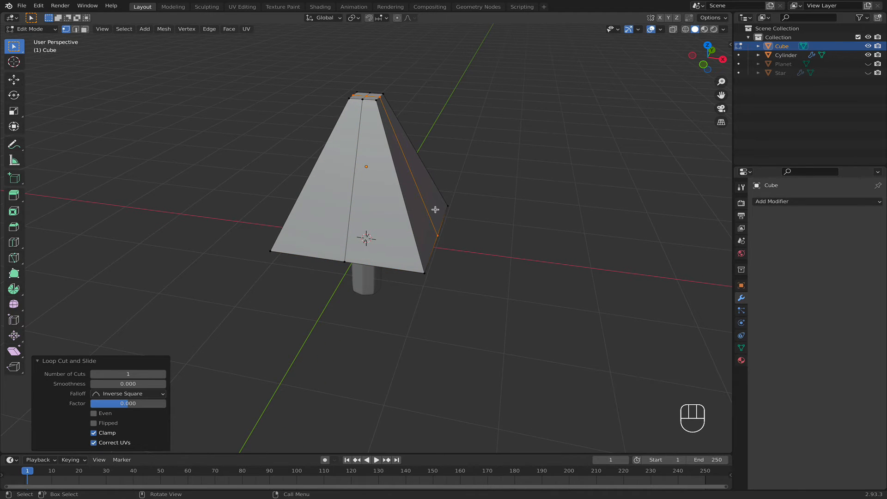
Select both vertical edge loops and scale them inward to about 0.64 in X and Y, keeping their Z height.
key("shift+ctrl")
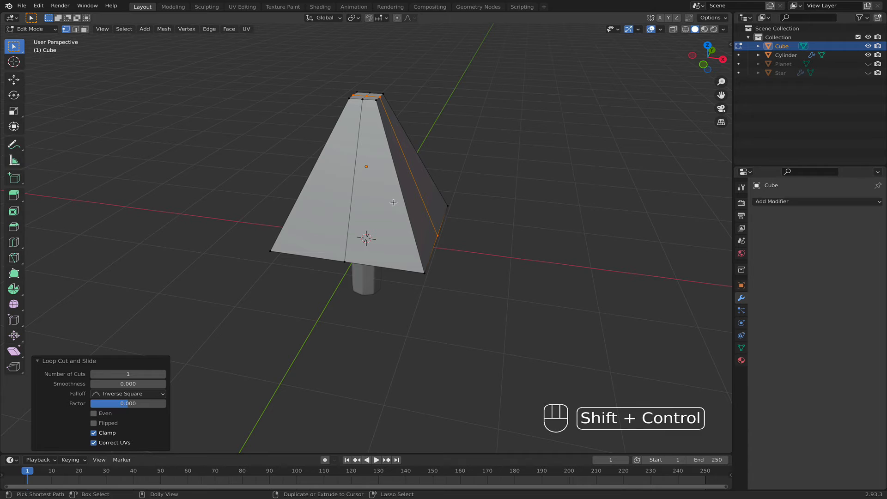
left_click(354, 191, "alt+shift")
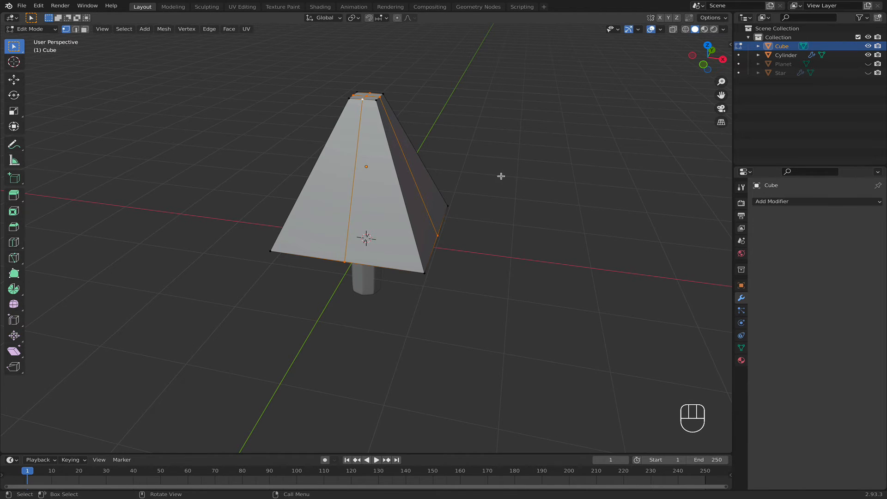
key("s")
key("shift")
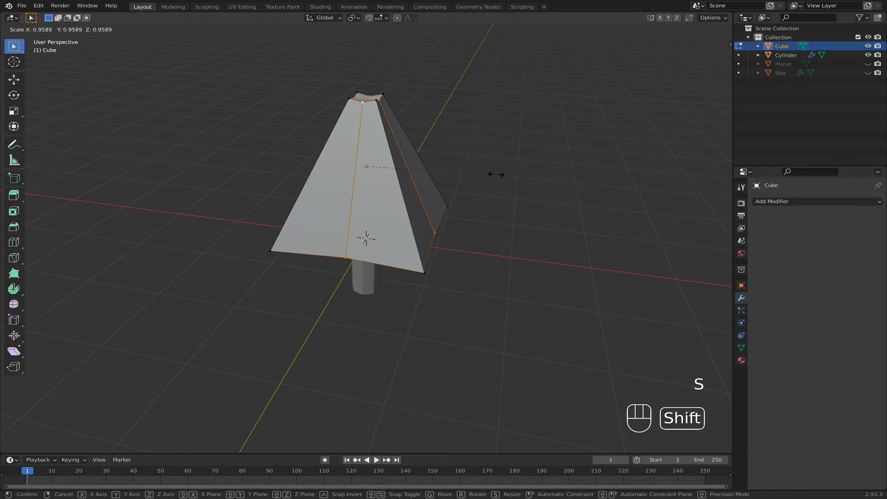
key("shift+z")
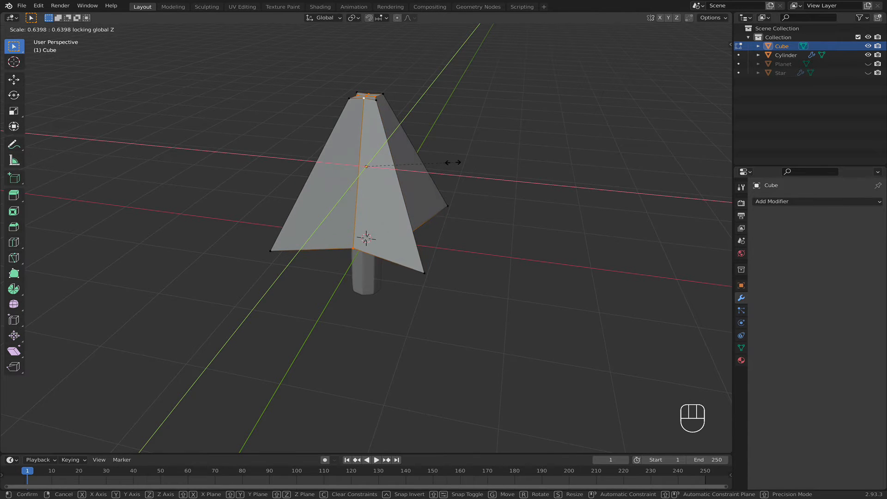
left_click(459, 162)
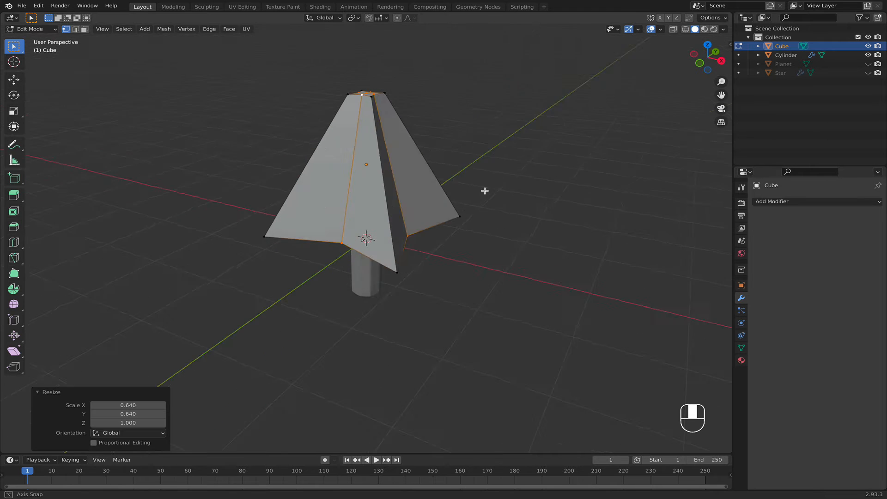
middle_click_drag(485, 190, 518, 189)
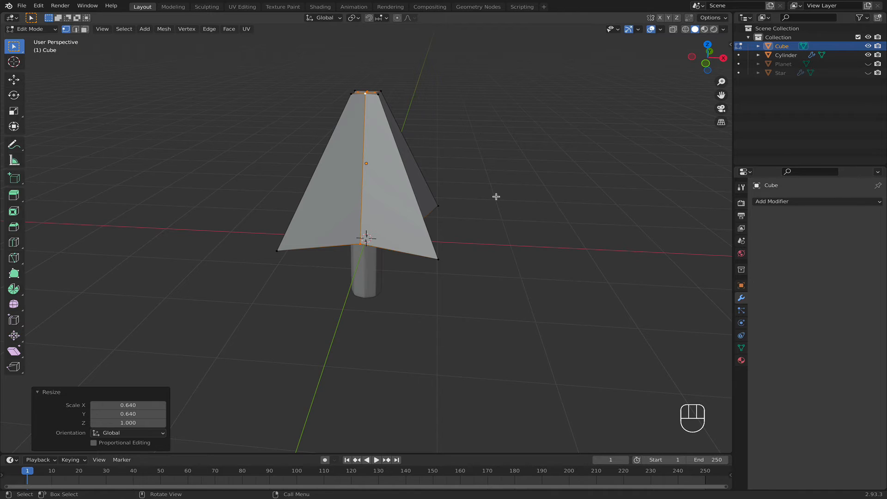
Return to Object Mode and add a Bevel modifier with 2 segments to the pyramid.
key("Tab")
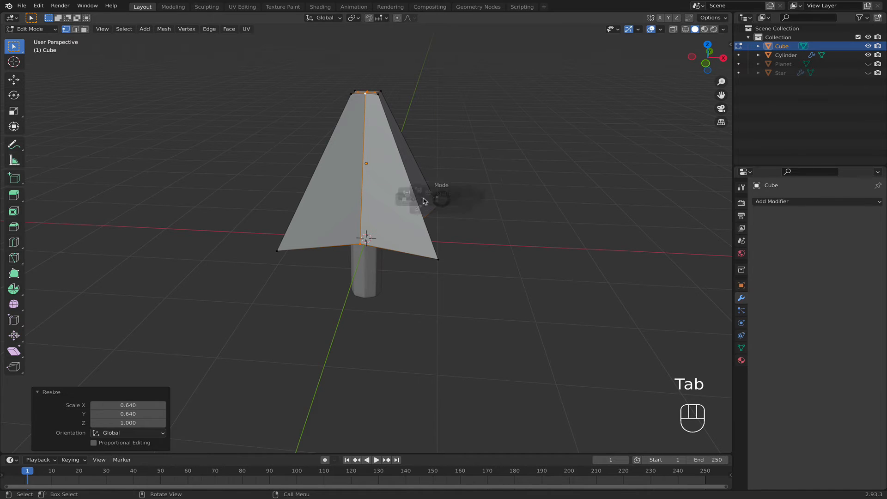
left_click(781, 202)
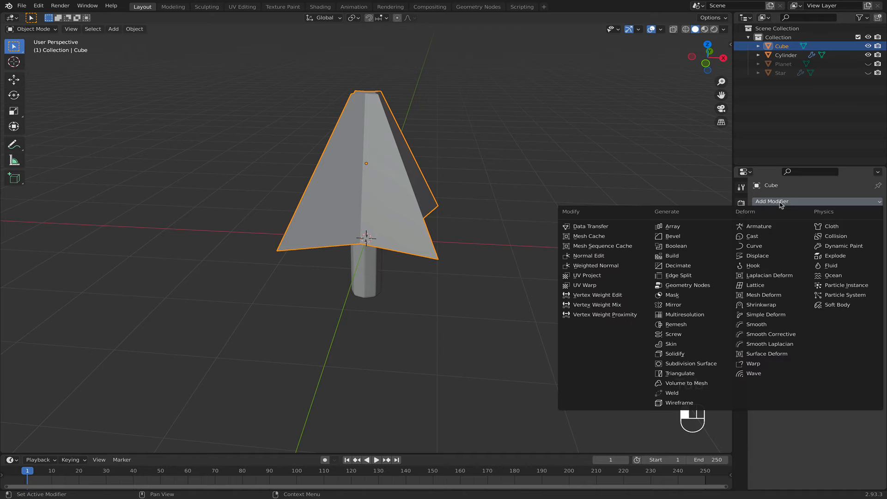
left_click(700, 237)
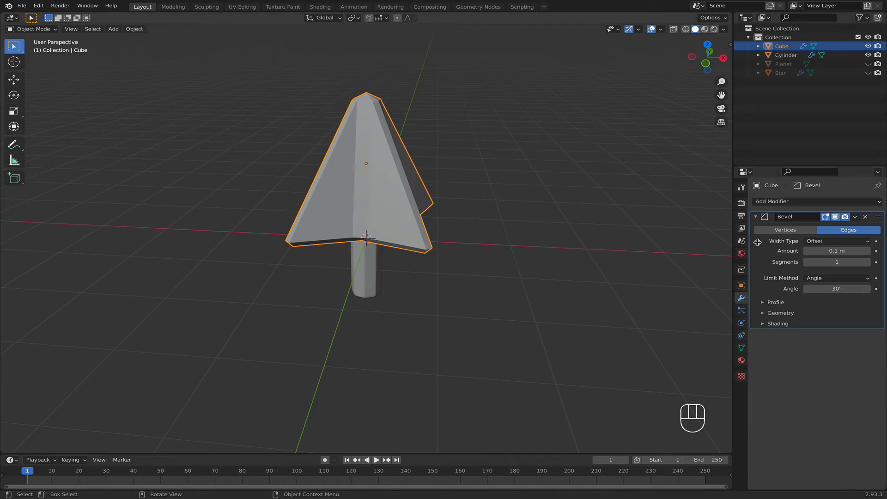
left_click(867, 262)
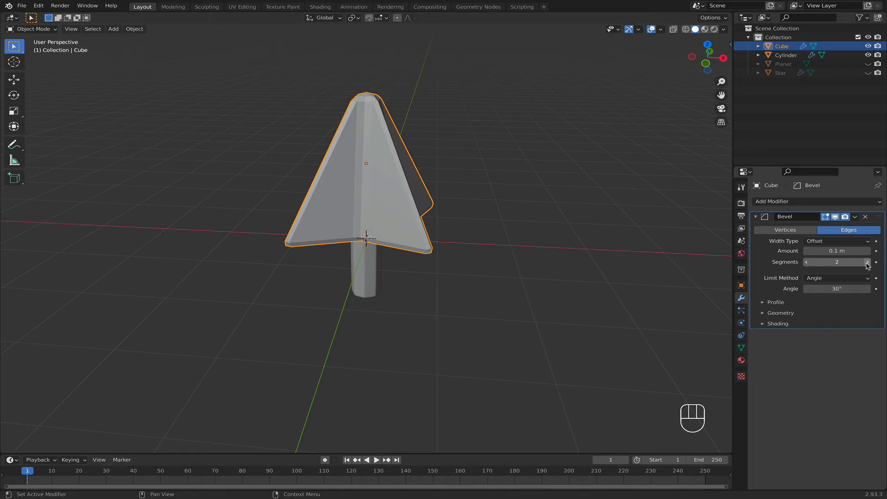
Add a Subdivision Surface modifier to the pyramid and set its viewport level to 2.
left_click(773, 203)
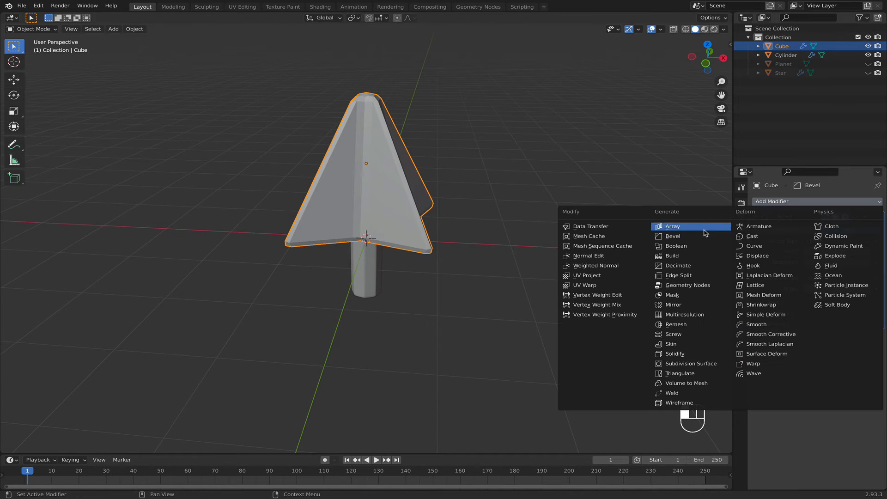
left_click(725, 366)
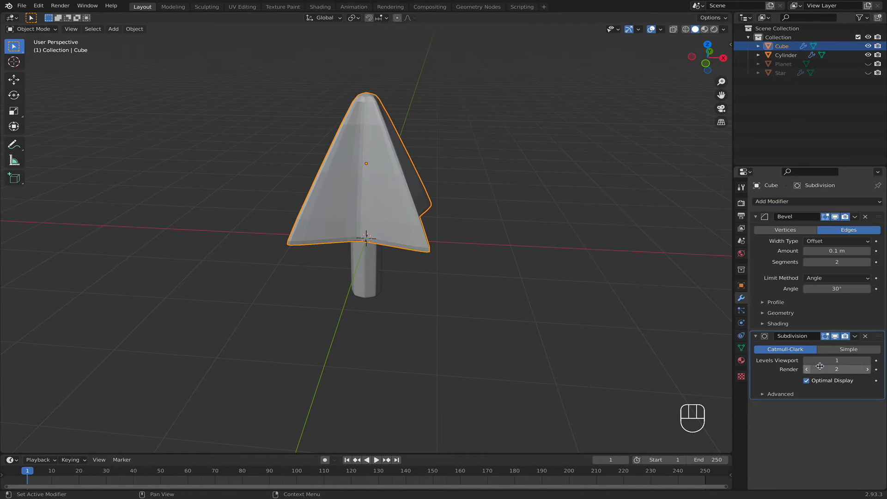
left_click(868, 360)
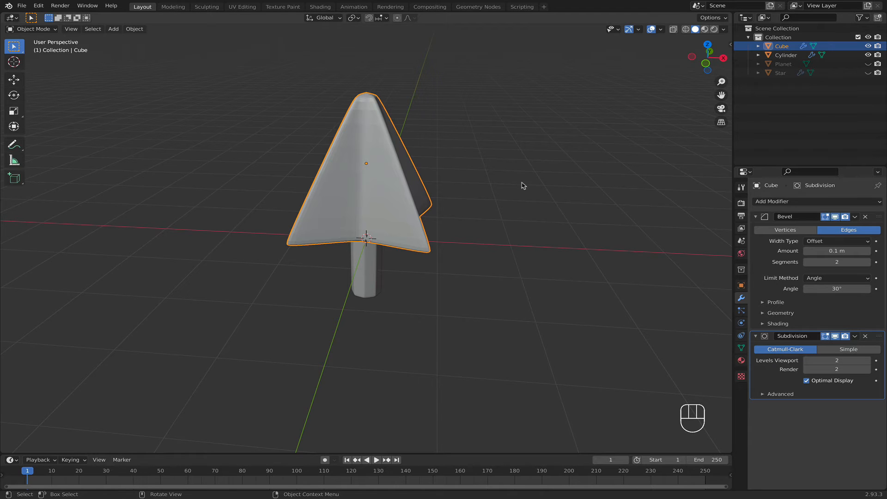
Flatten the pyramid along Z and lower it along Z on the cylinder trunk.
middle_click_drag(523, 185, 495, 121)
key("s")
key("z")
left_click(468, 107)
key("g")
key("z")
double_click(463, 136)
scroll(459, 150, "down", 6)
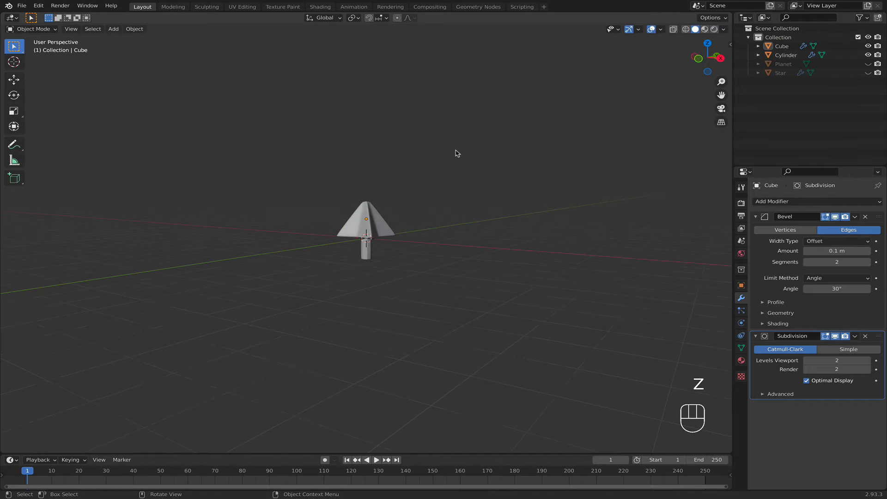
Scale the pyramid along Z to about 0.865 to make the foliage shorter.
middle_click_drag(458, 154, 481, 159)
scroll(443, 162, "up", 4)
left_click(382, 172)
key("s")
key("z")
left_click(426, 162)
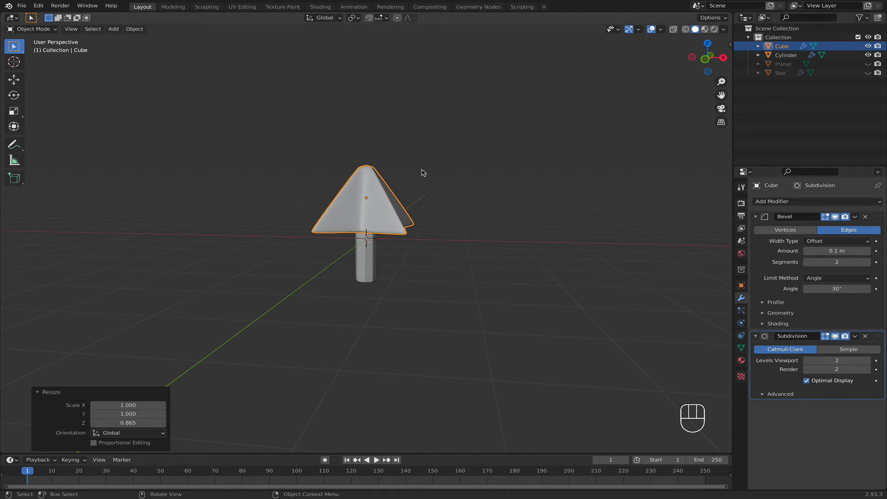
Duplicate the foliage pyramid and move the copy up about 0.515 m along Z as a second tier.
key("shift+d")
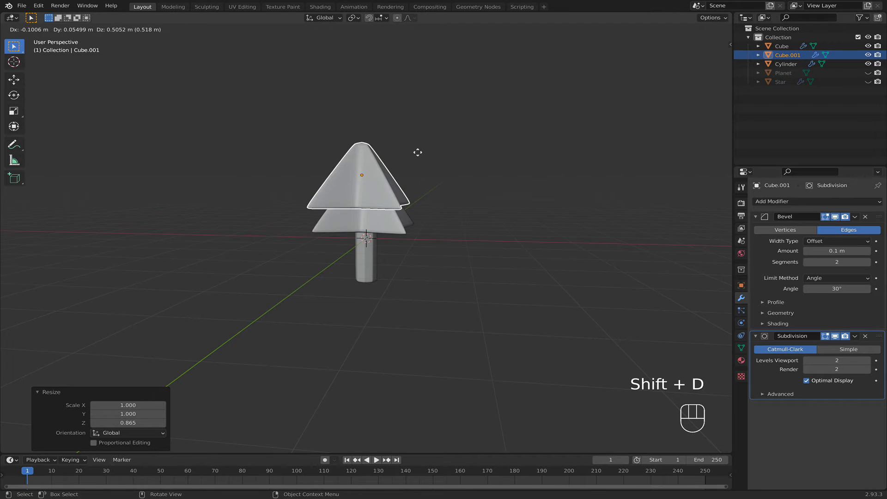
key("z")
left_click(422, 152)
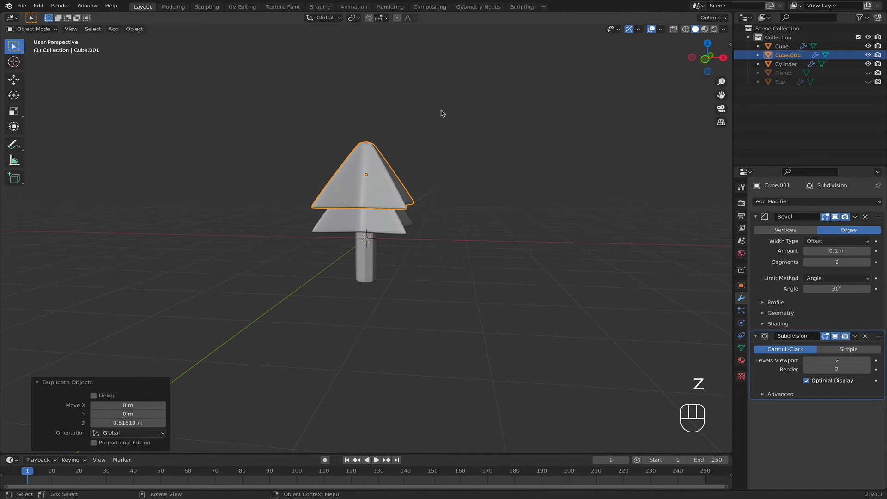
Scale the second foliage tier to about 0.889 along Z and lower it by about 0.05 m.
key("s")
key("z")
key("g")
key("z")
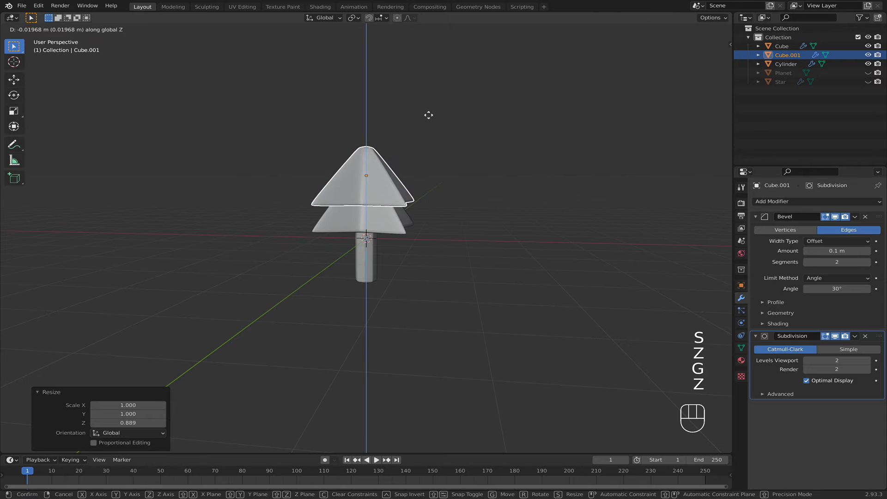
left_click(431, 118)
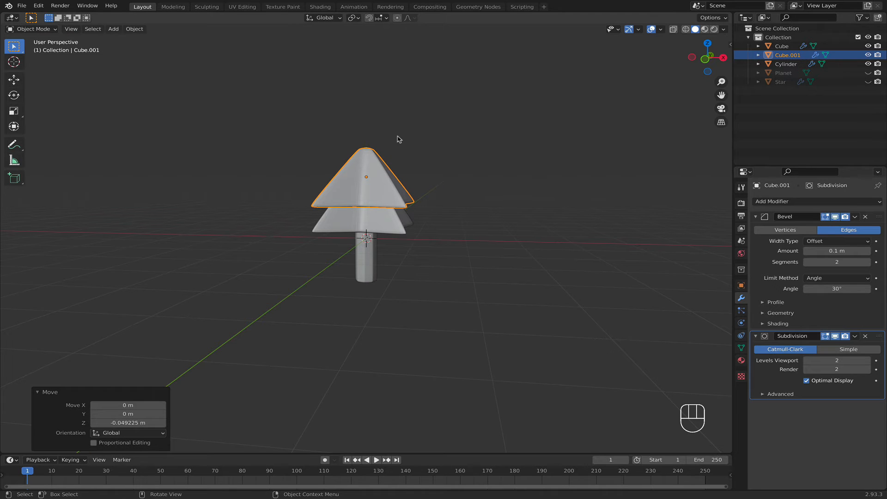
Duplicate the second foliage tier and move the copy up about 0.431 m along Z as a third tier.
key("shift+d")
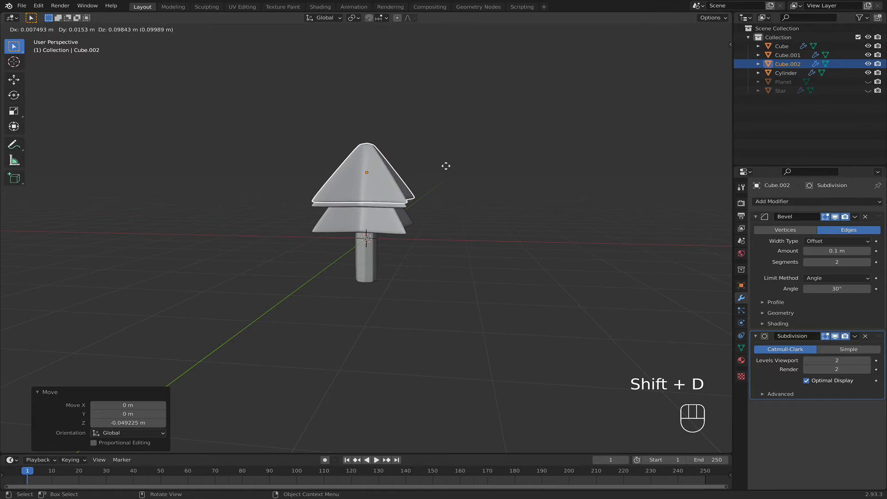
key("z")
left_click(446, 149)
scroll(465, 188, "up", 3)
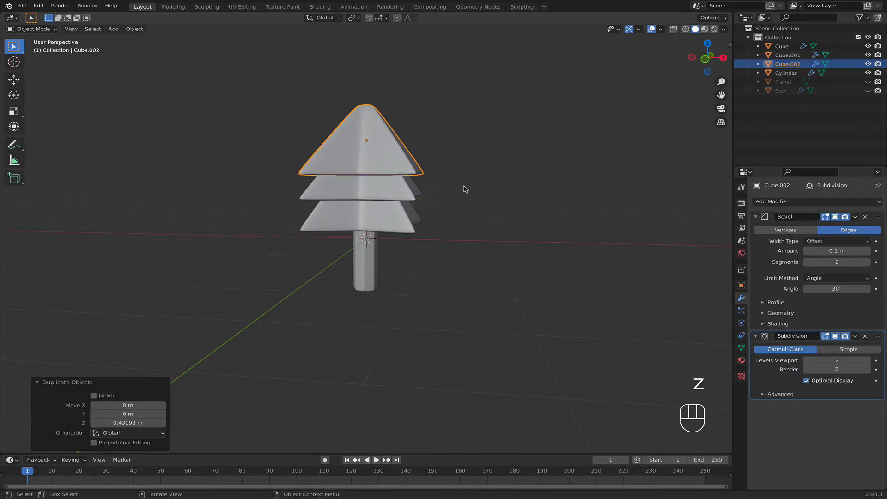
Scale down the top and middle foliage tiers so the tree tapers upward, scaling the top one by a further 0.900.
key("s")
left_click(483, 167)
left_click(426, 176)
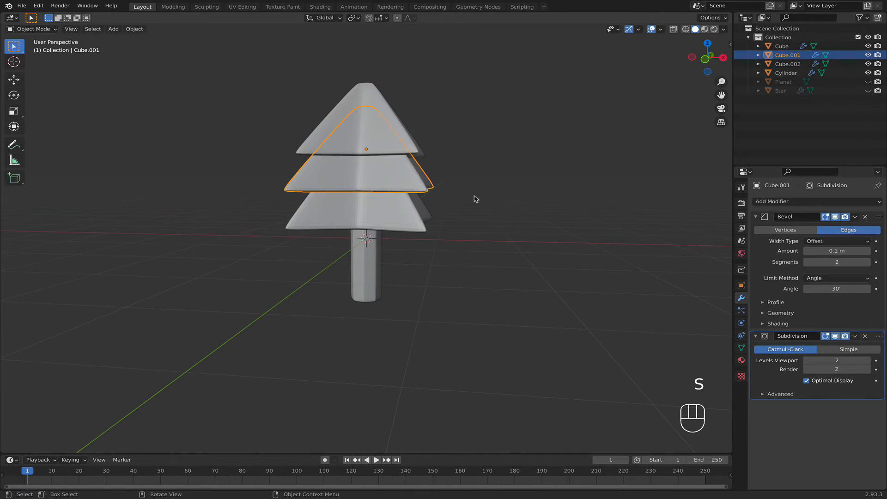
key("s")
left_click(427, 169)
left_click(445, 140)
middle_click_drag(443, 139, 458, 140)
left_click(413, 142)
key("s")
left_click(476, 160)
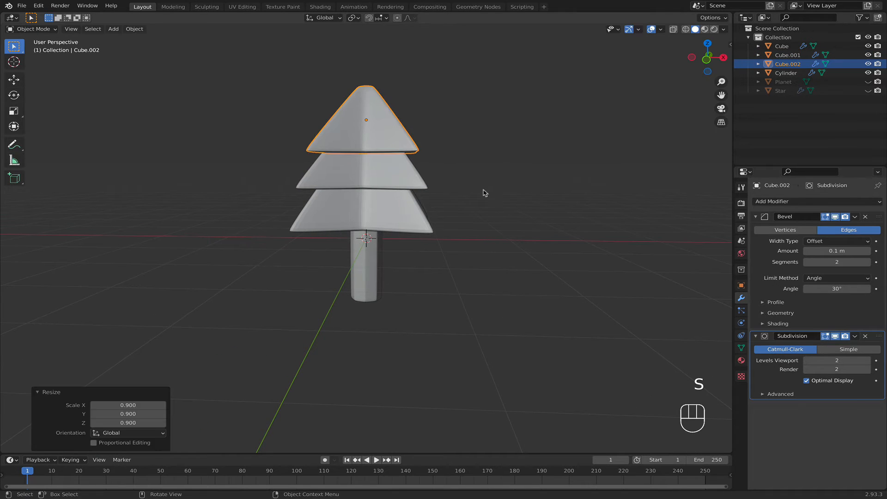
Lower the middle foliage tier slightly along Z and the top tier by about 0.092 m along Z.
left_click(486, 223)
left_click(417, 180)
key("g")
key("z")
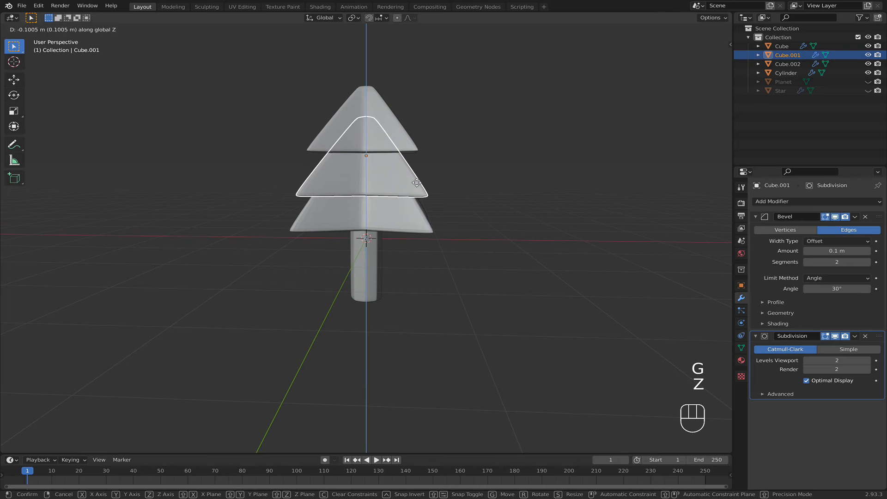
left_click(417, 186)
left_click(397, 137)
key("g")
key("z")
left_click(405, 147)
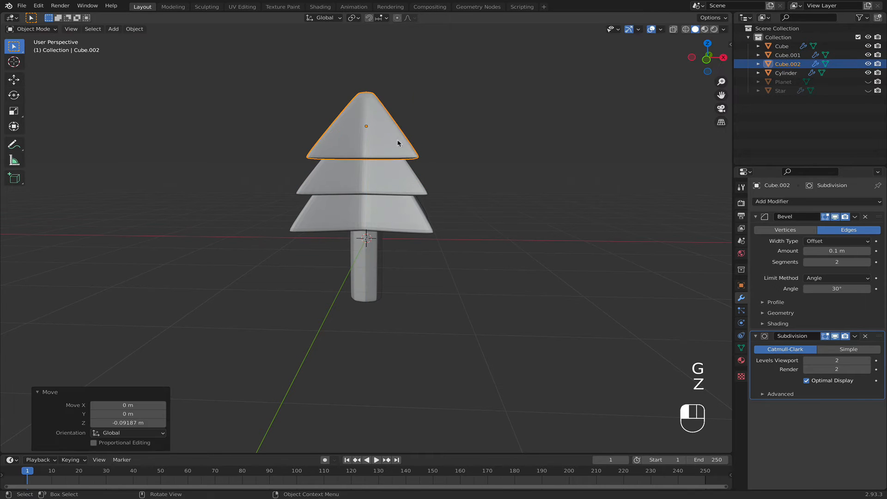
left_click(482, 175)
right_click(422, 227)
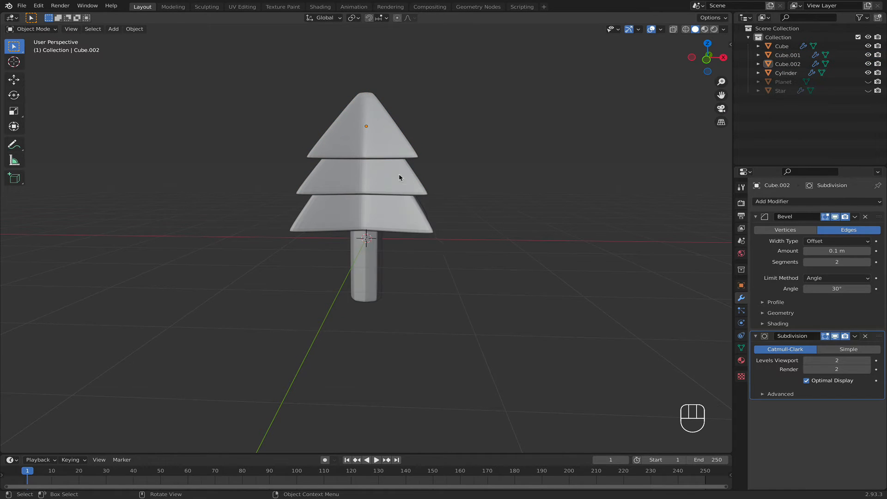
left_click(400, 177)
right_click(400, 176)
left_click(410, 204)
right_click(409, 203)
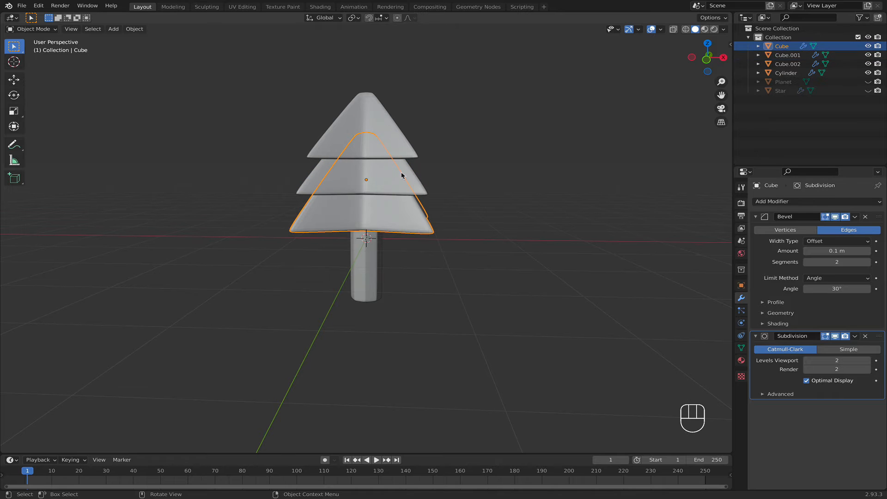
left_click(404, 176)
right_click(388, 131)
left_click(388, 129)
left_click(452, 132)
middle_click_drag(452, 133, 458, 165)
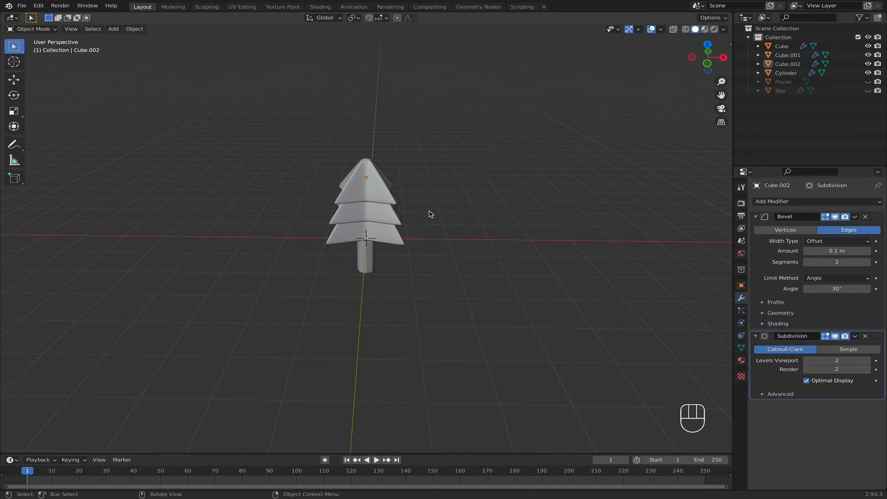
Parent the bottom and middle foliage tiers to the cylinder trunk using the Object parent type.
left_click(394, 235)
left_click(369, 260, "shift")
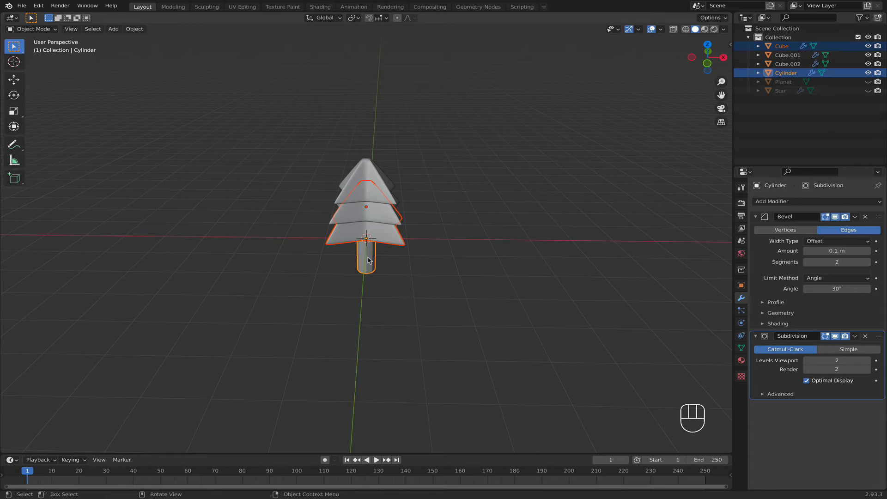
key("super+p")
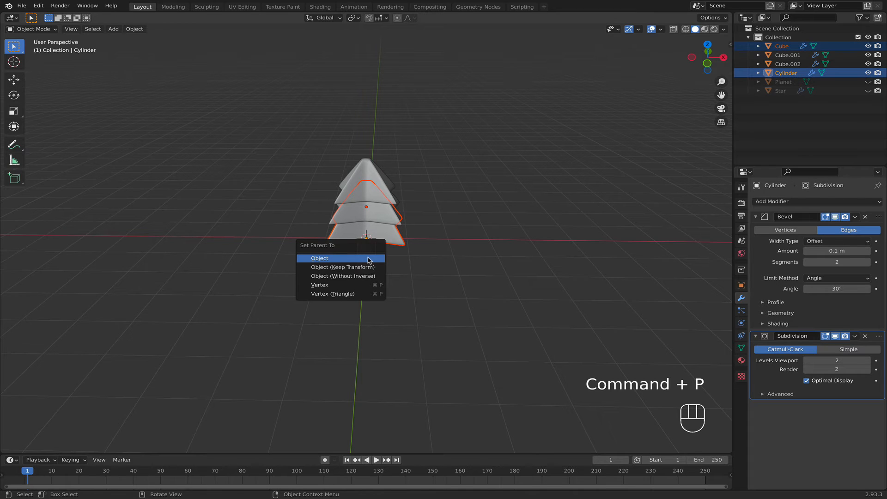
left_click(370, 260)
left_click(377, 215)
left_click(364, 265, "shift")
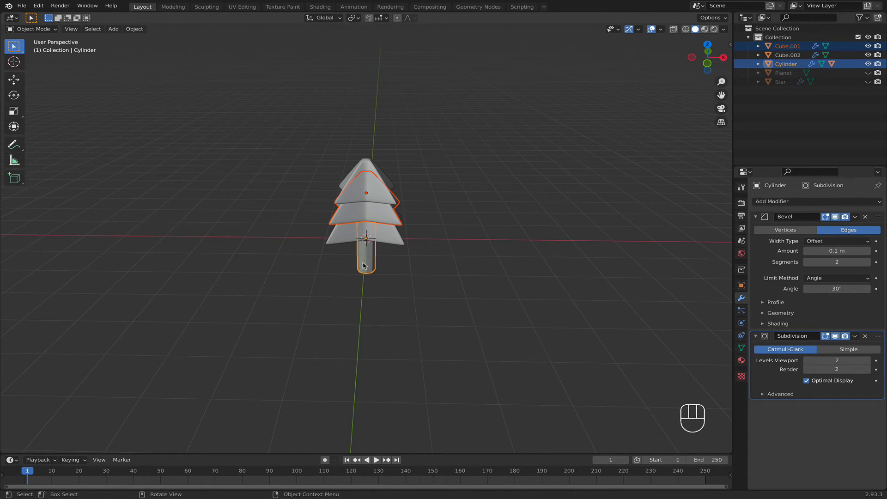
key("super+p")
left_click(364, 264)
Parent the top foliage tier to the cylinder trunk with the Object parent type.
left_click(374, 183)
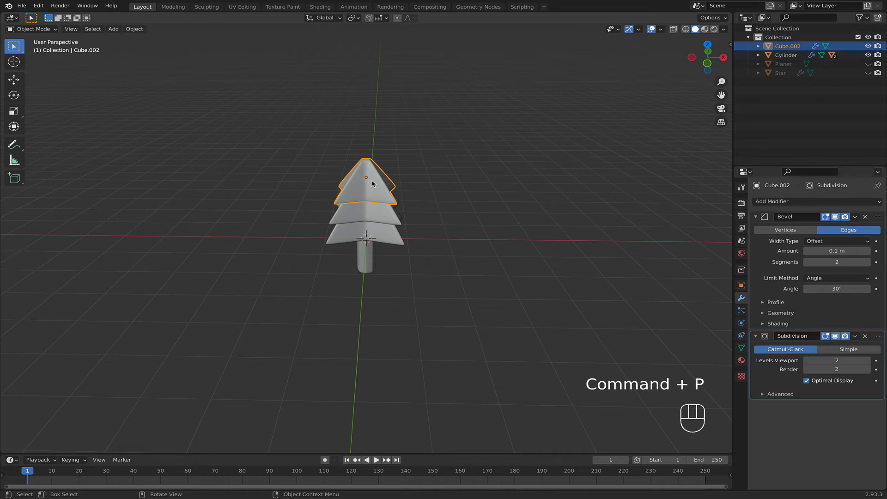
left_click(370, 259, "shift")
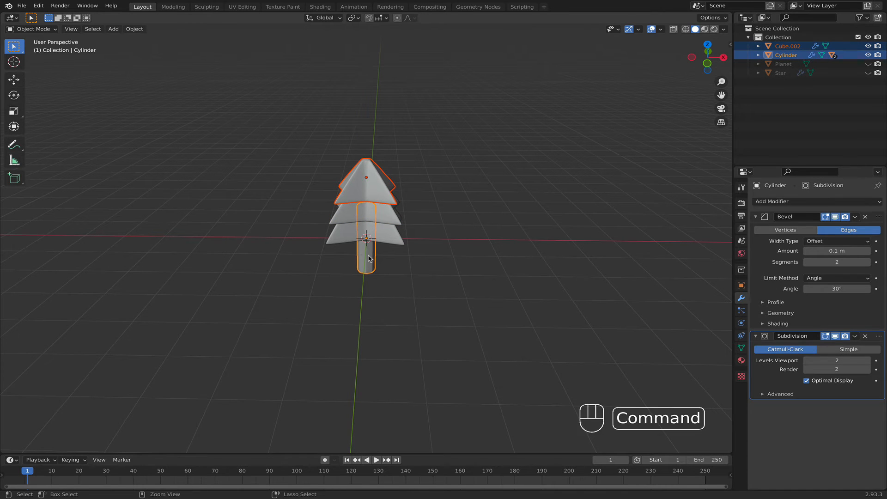
key("super+p")
left_click(373, 258)
middle_click_drag(376, 259, 407, 234)
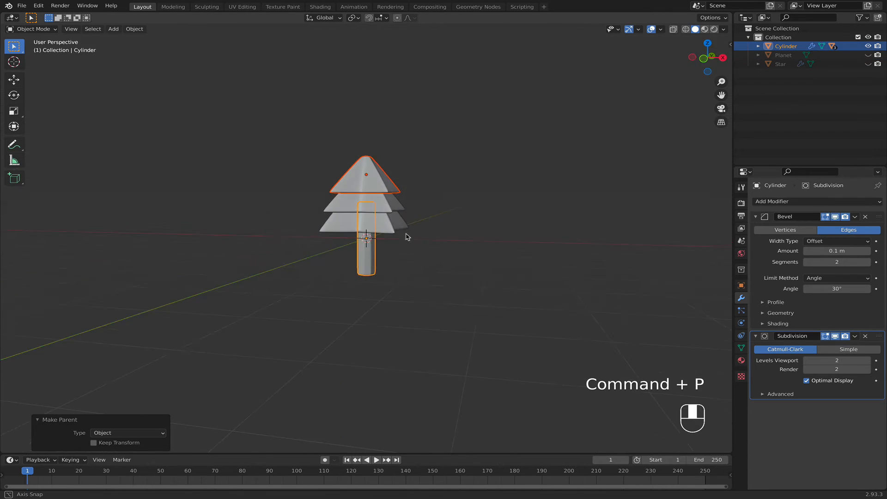
Try moving the trunk together with its parented foliage tiers.
left_click(425, 236)
left_click(372, 268)
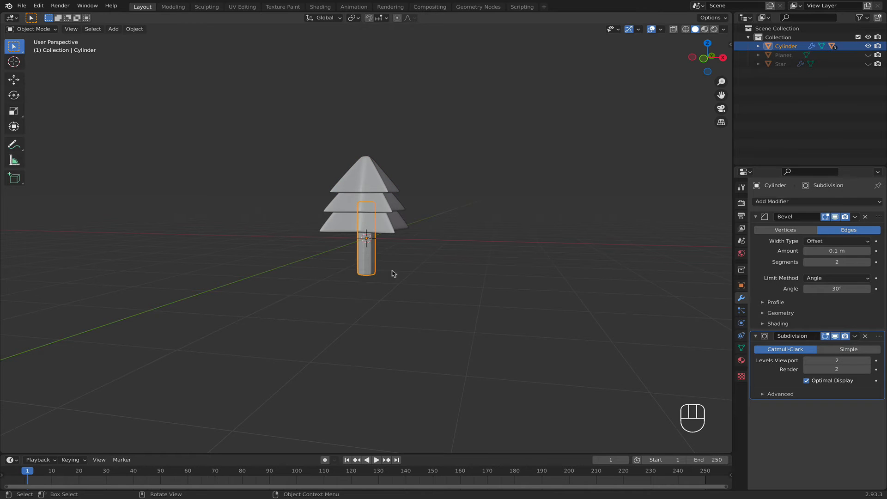
key("g")
right_click(420, 263)
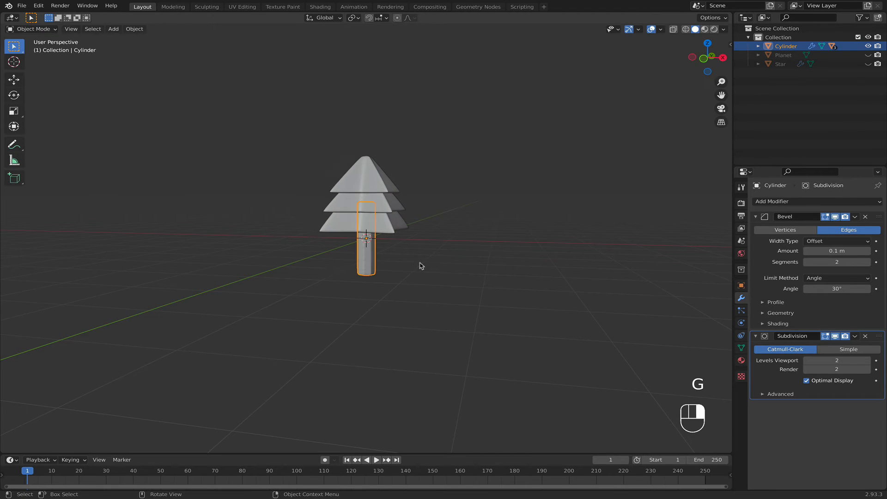
Rename the cylinder trunk object as Tree.
double_click(787, 46)
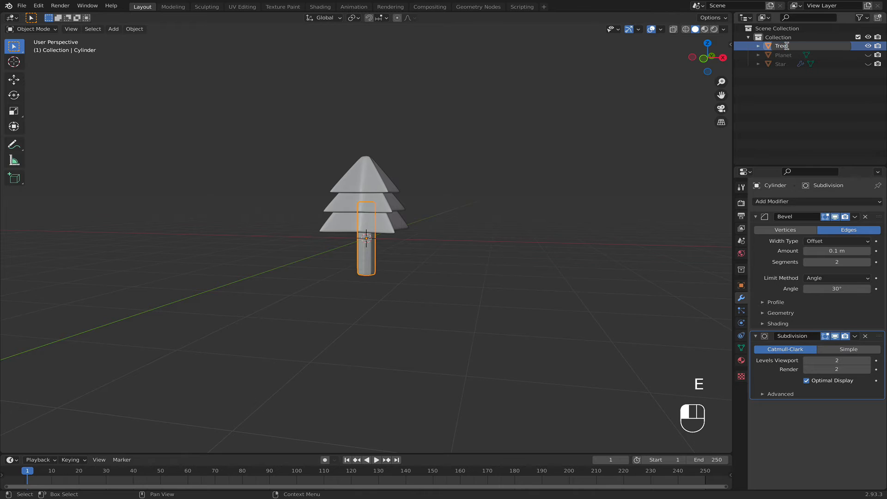
type("Tree")
key("Return")
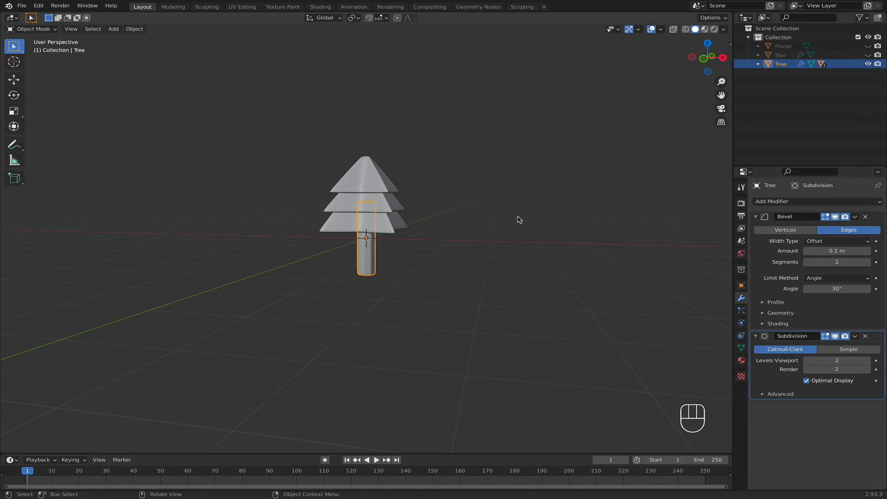
Move the tree away from the origin along negative X by about 8.31 m, plus another 5.24 m.
key("g")
key("x")
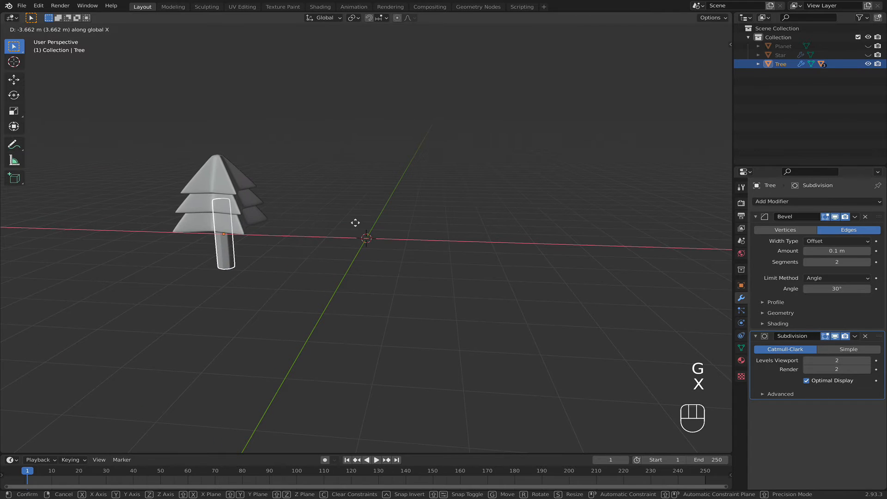
left_click(195, 208)
scroll(331, 252, "down", 7)
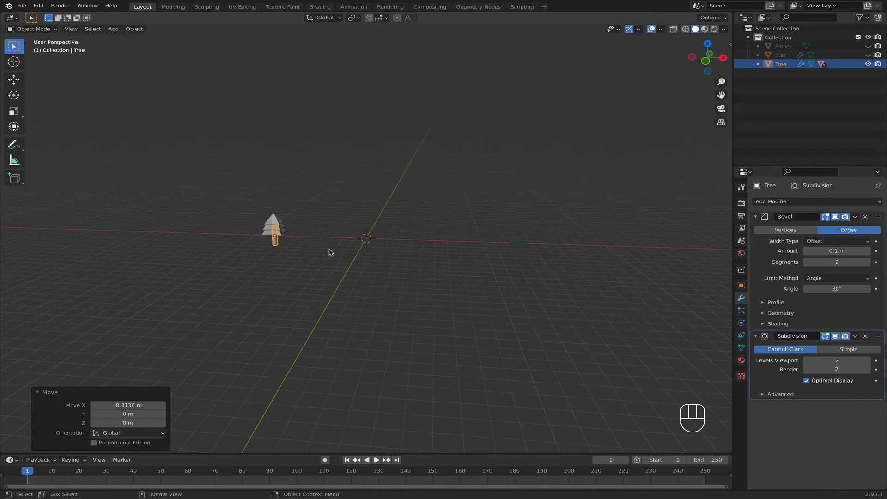
key("g")
key("x")
left_click(266, 245)
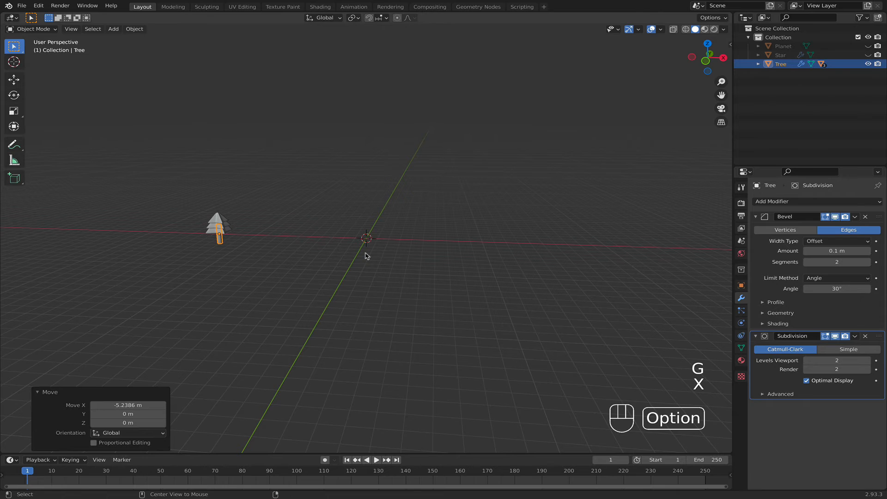
Unhide the hidden planet and star, and clear the selection.
key("alt+h")
left_click(427, 253)
middle_click_drag(402, 277, 412, 270)
scroll(412, 271, "up", 1)
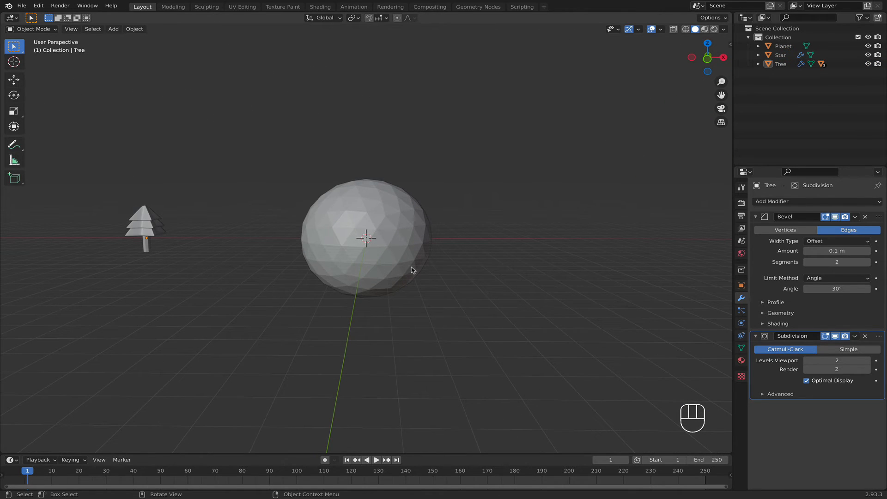
Lower the planet along Z until its top sits just below the star at the origin.
left_click(394, 246)
key("g")
key("z")
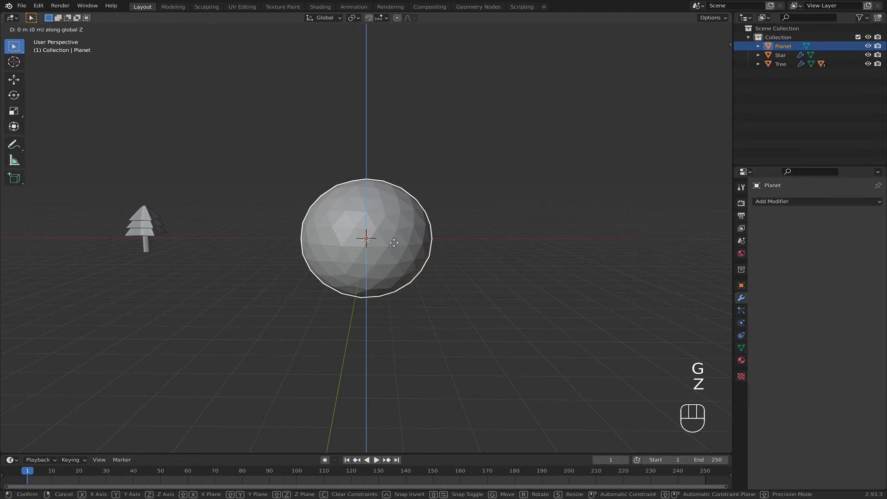
left_click(399, 307)
left_click(463, 278)
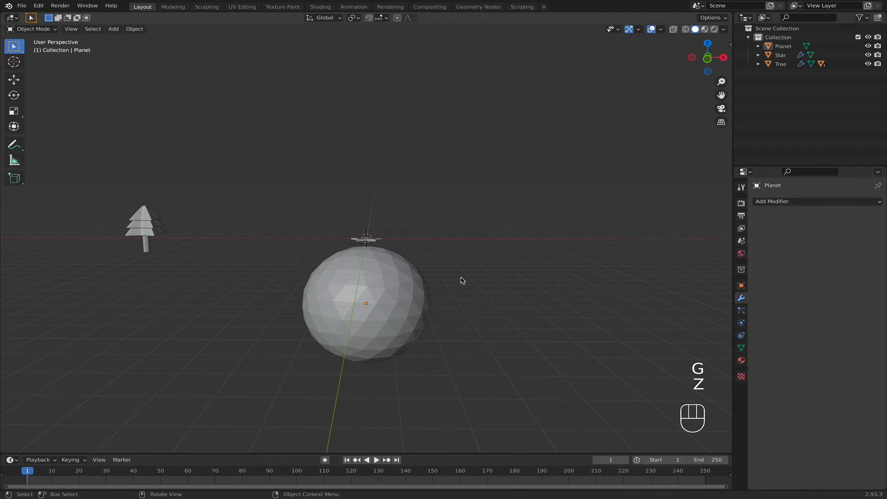
middle_click_drag(463, 278, 425, 286)
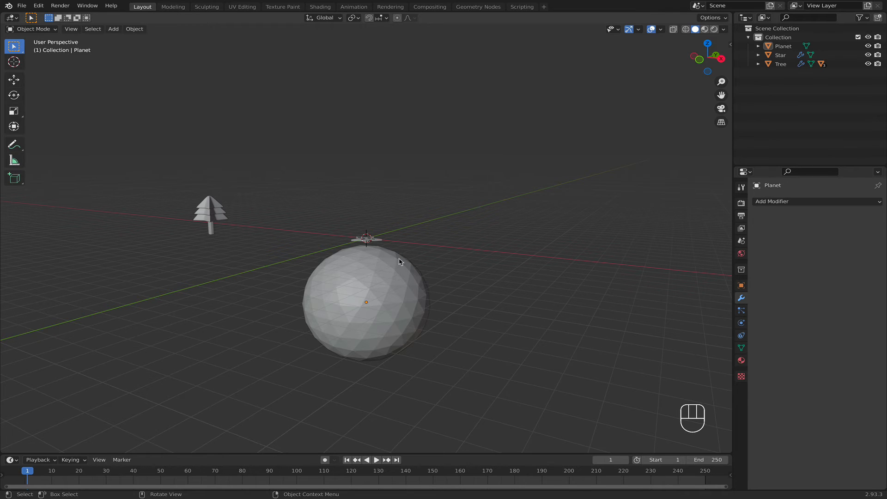
Rotate the star 90° about the X axis so it stands upright above the planet.
left_click(380, 243)
scroll(428, 254, "up", 4)
type("r")
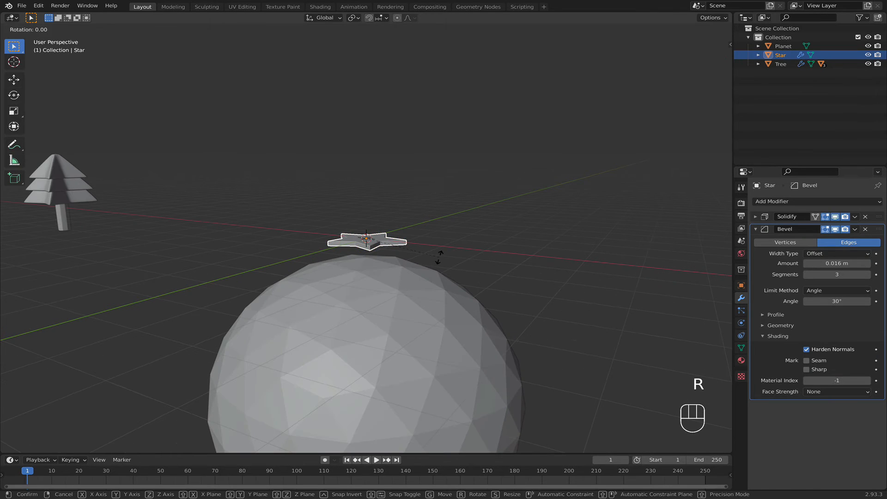
type("x")
type("90")
key("Return")
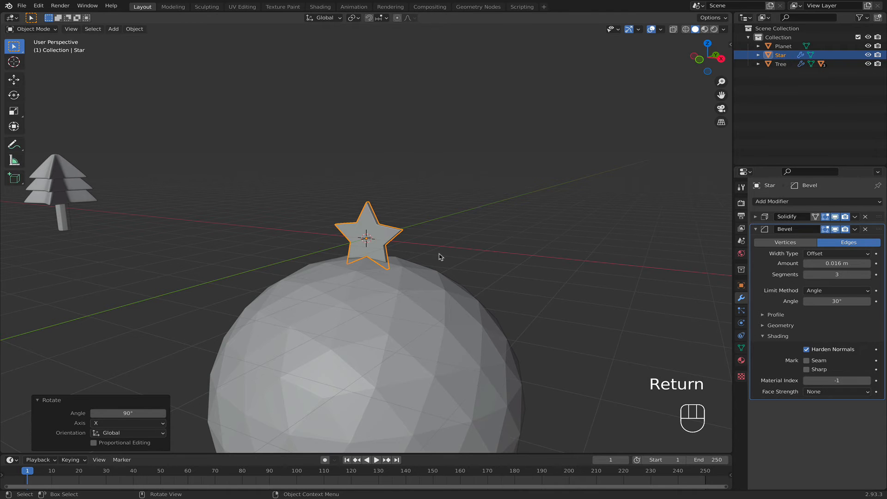
Raise the star about 0.795 m along Z above the planet.
middle_click_drag(420, 252, 377, 243)
key("g")
key("z")
left_click(444, 227)
scroll(431, 238, "down", 3)
Add a camera to the scene and move it about -16.433 m along Y.
key("shift+a")
mouse_move(377, 243)
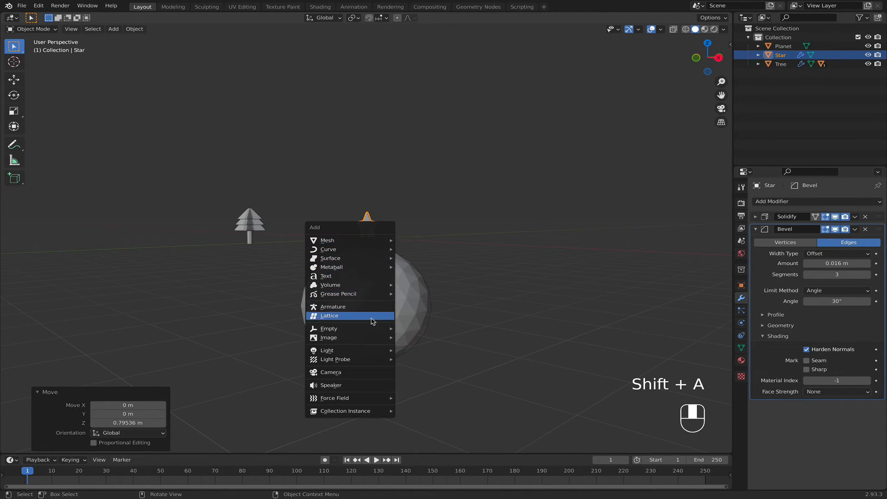
mouse_move(371, 355)
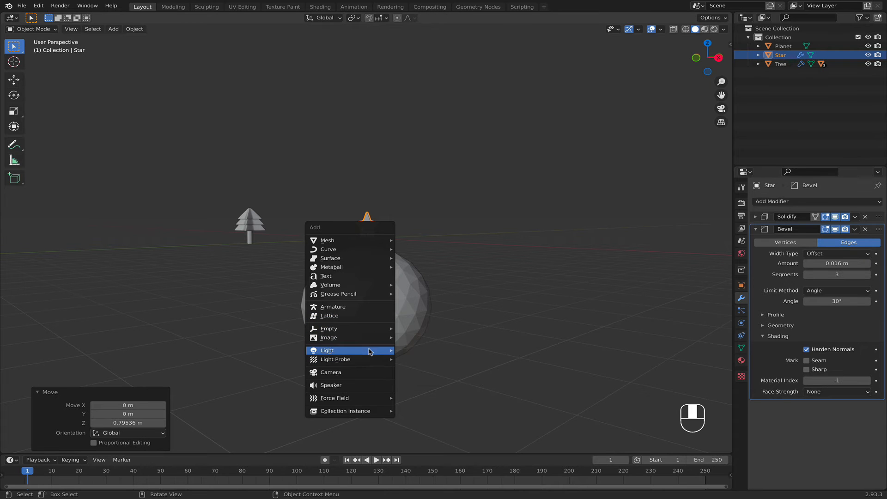
left_click(375, 372)
middle_click_drag(471, 307, 460, 324)
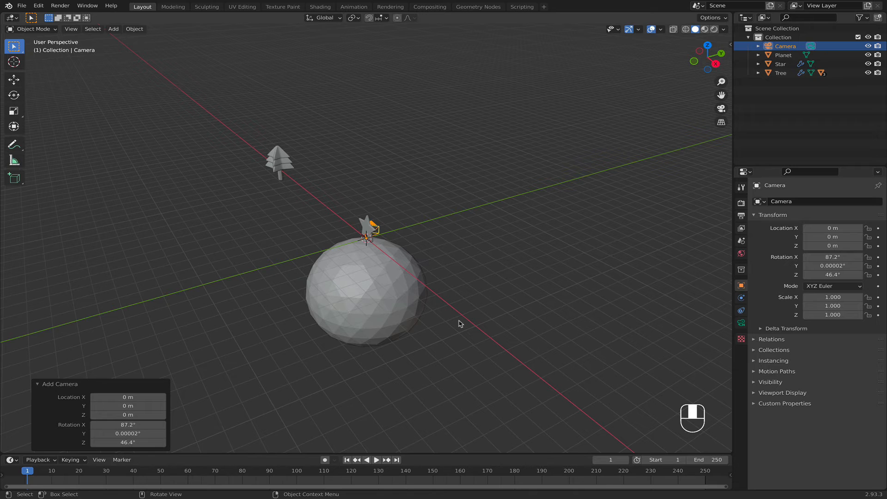
key("g")
key("y")
left_click(165, 369)
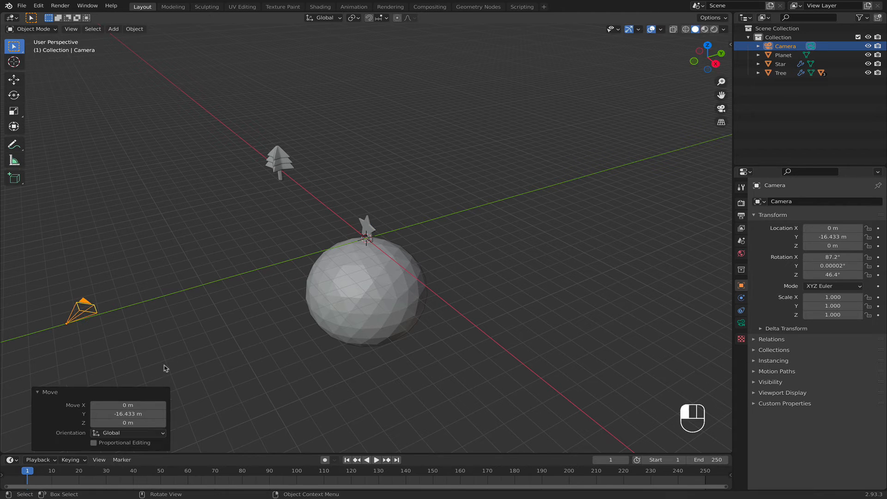
Set the camera's Z rotation to 0° in its transform values.
key("n")
left_click(727, 47)
left_click(666, 117)
type("90")
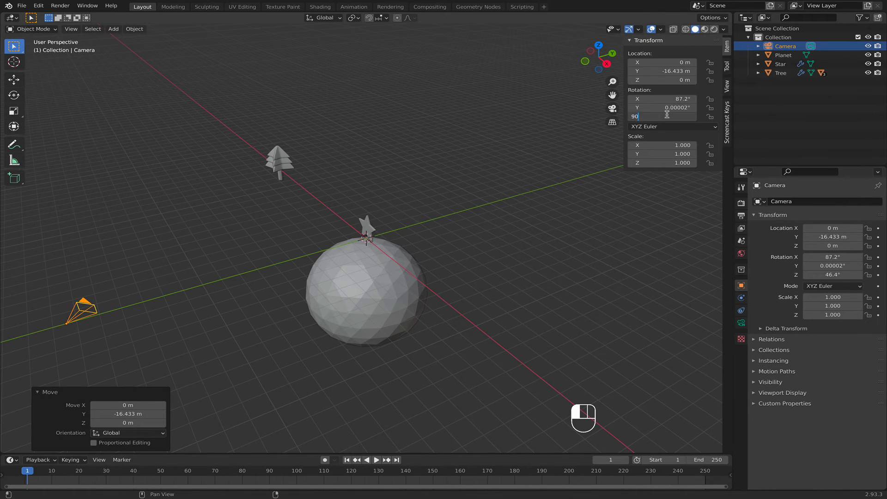
key("Return")
left_click(667, 115)
type("0")
key("Return")
Set the camera's X rotation to 90° and its Y rotation to 0°, and view the scene through the camera.
left_click(667, 100)
type("90")
key("Return")
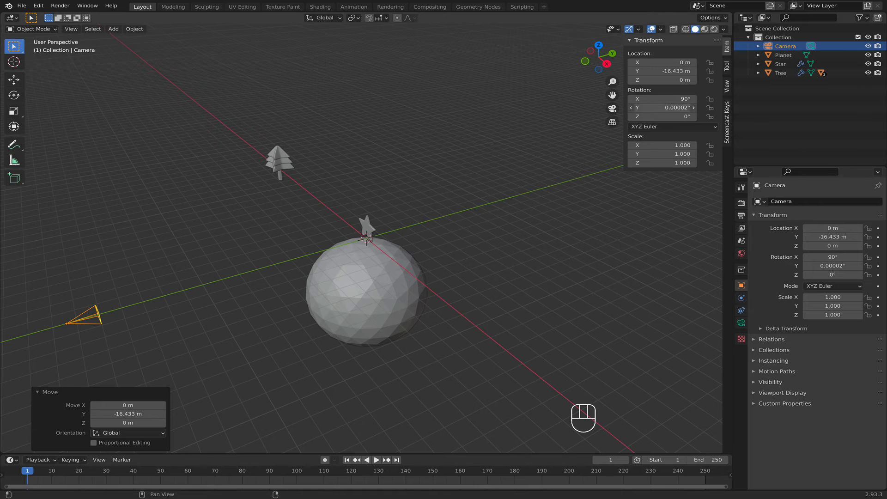
left_click(667, 108)
type("0")
key("Return")
middle_click_drag(405, 199, 440, 195)
key("KP_0")
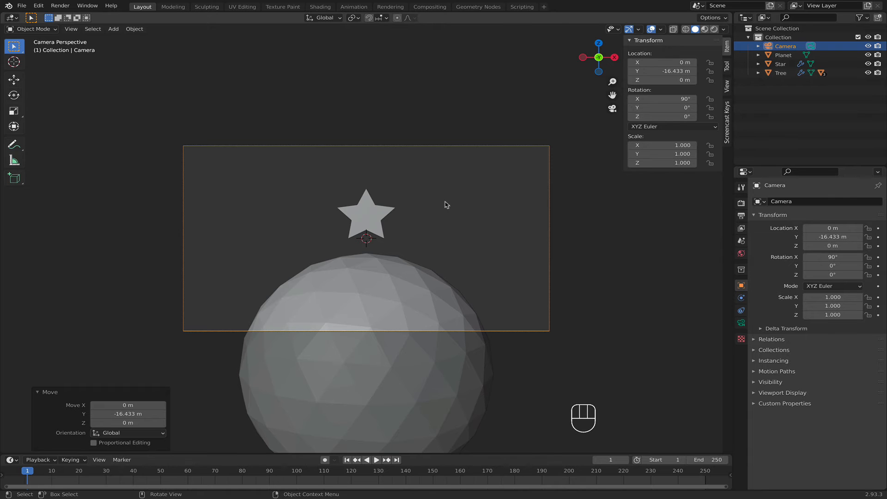
Lower the camera about 1.267 m along Z.
key("g")
key("z")
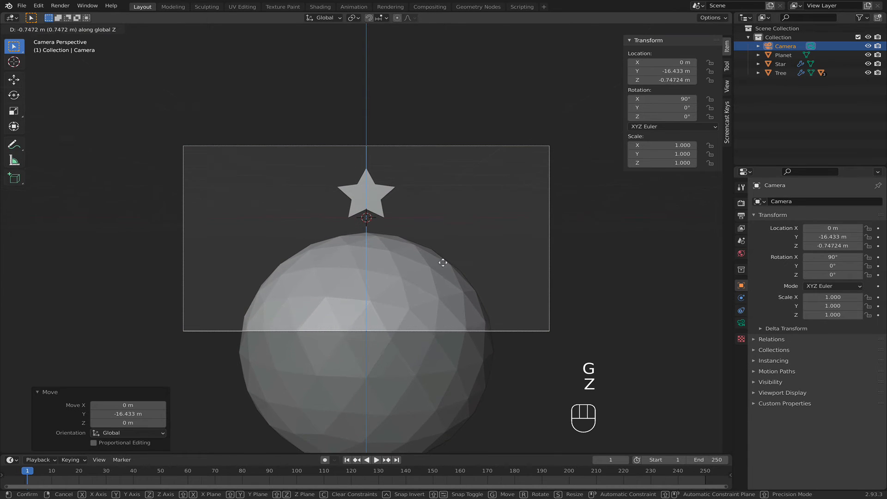
left_click(440, 300)
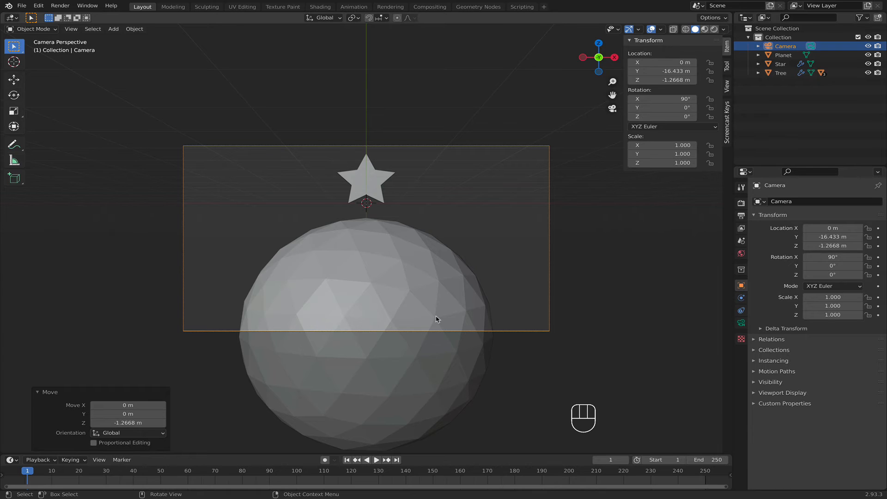
Stretch the planet by a factor of about 1.22 along X and 1.093 along Z.
left_click(445, 383)
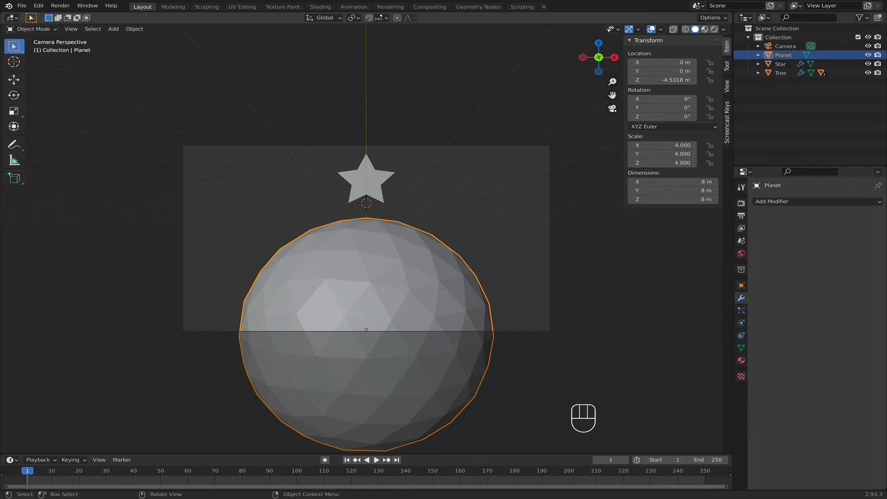
key("s")
key("x")
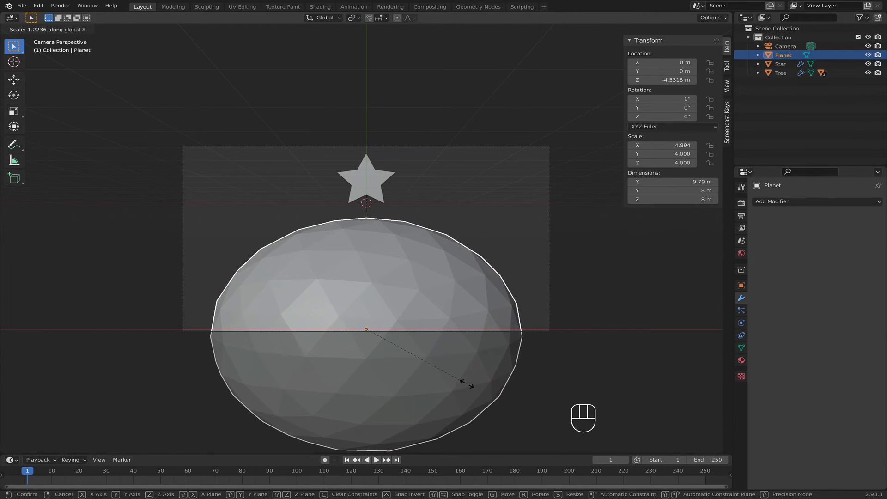
left_click(465, 383)
key("s")
key("z")
left_click(474, 397)
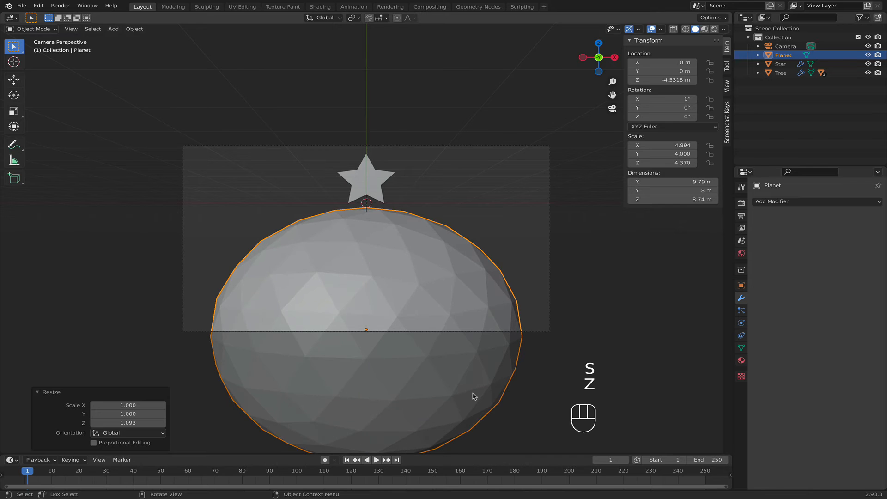
Lower the planet about 0.544 m along Z.
key("g")
key("z")
left_click(473, 410)
Widen the planet by a factor of 1.211 along X and heighten it by 1.092 along Z.
key("s")
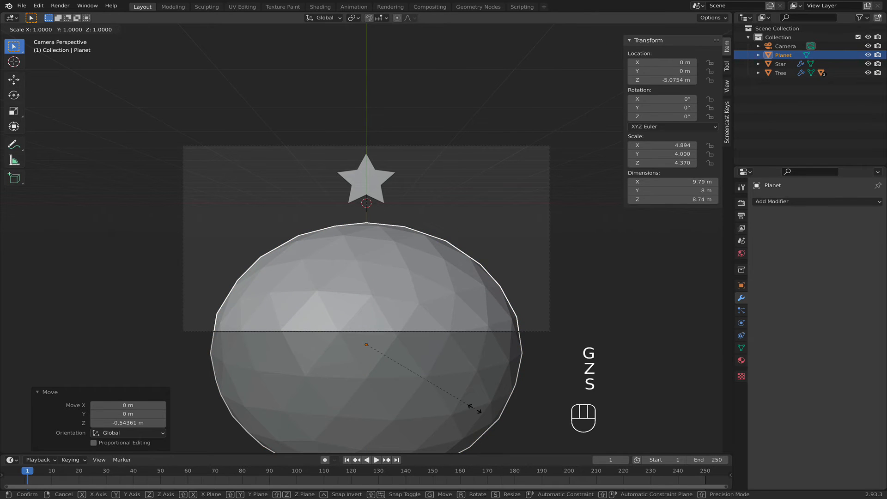
key("x")
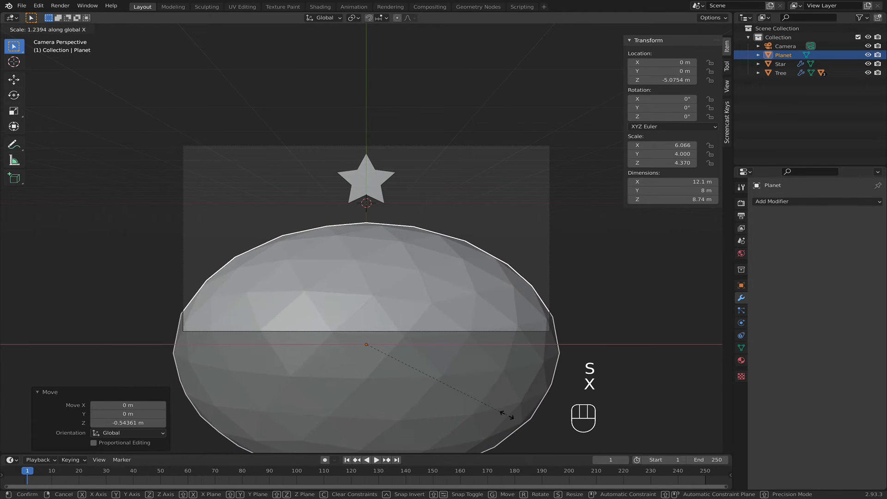
left_click(505, 416)
key("s")
key("z")
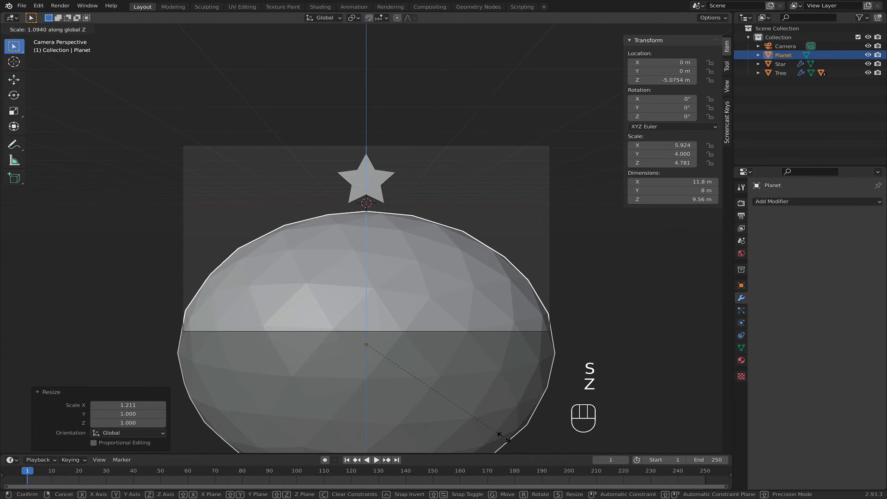
left_click(504, 437)
Lower the planet along Z to about -6.13 m and deselect it.
key("g")
key("z")
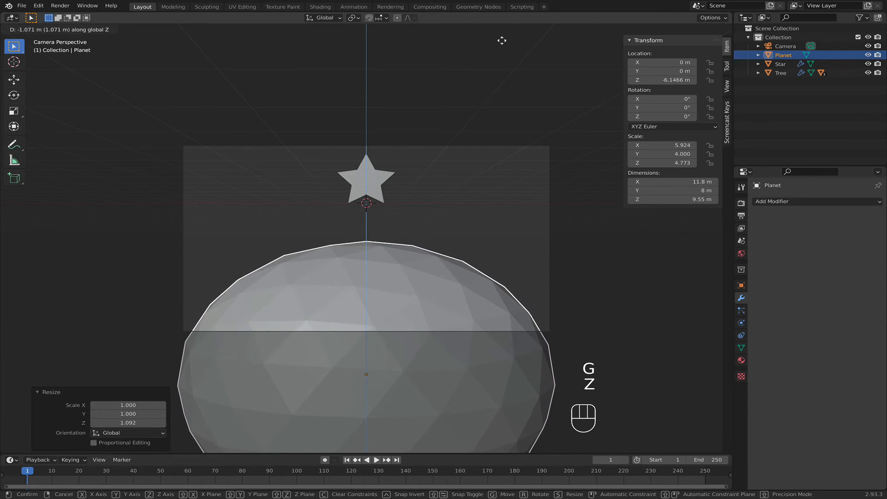
left_click(531, 62)
left_click(537, 76)
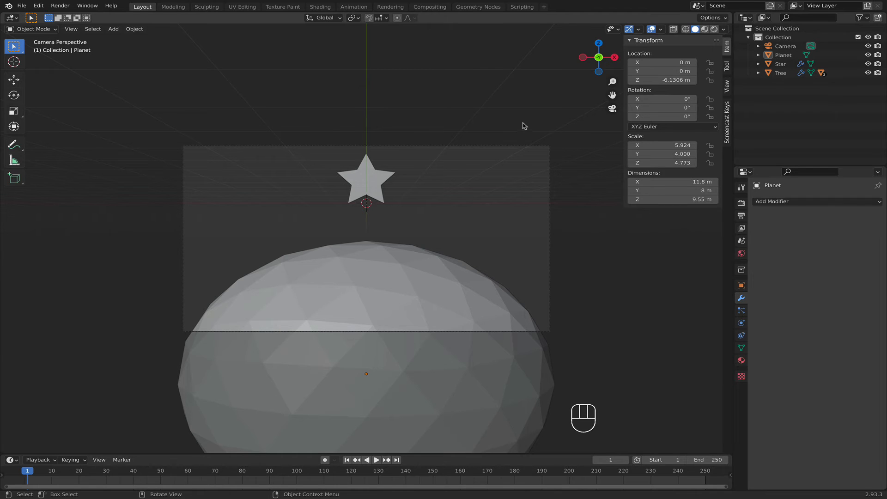
Place a linked duplicate of the tree on the planet's left slope, offset about 10.292 m in X and -1.635 m in Z.
scroll(373, 225, "down", 4)
middle_click_drag(226, 213, 238, 204)
scroll(228, 215, "down", 6)
left_click(247, 223)
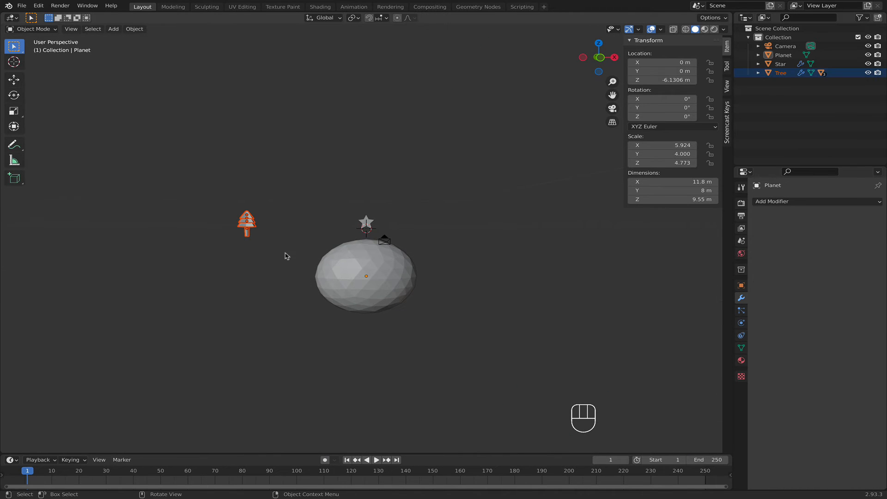
key("KP_0")
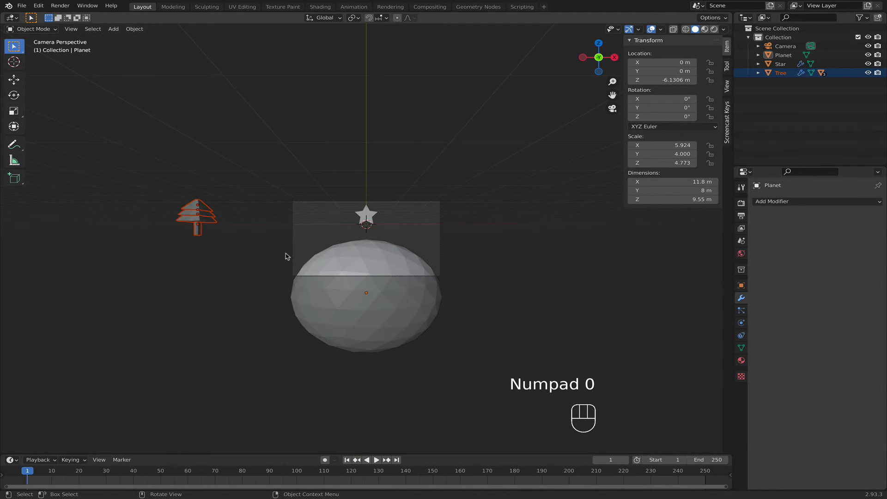
scroll(312, 251, "up", 5)
key("alt+d")
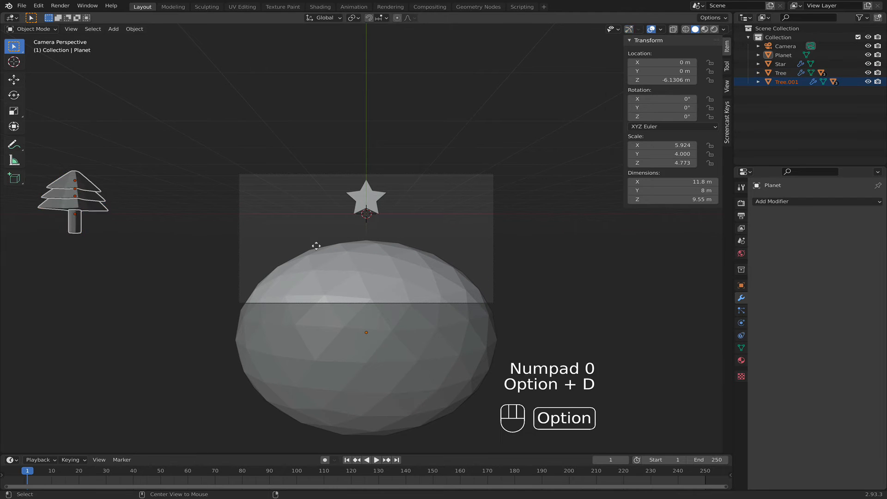
left_click(536, 275)
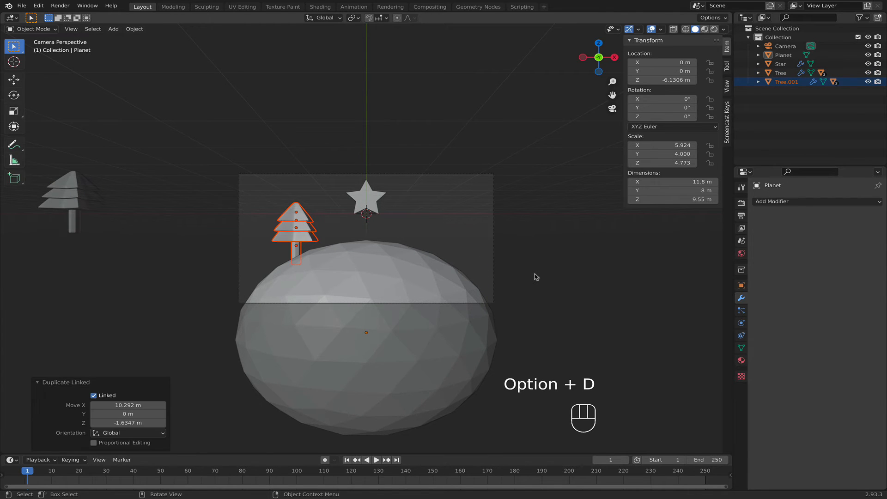
Narrow the tree copy horizontally to about 0.87 while keeping its height, and tilt it -17.9° in the camera view.
key("s")
key("shift+z")
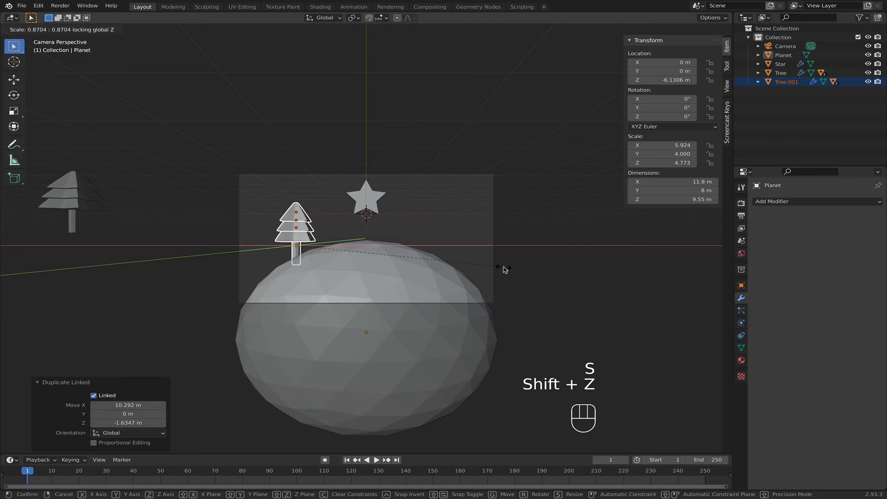
key("r")
left_click(483, 215)
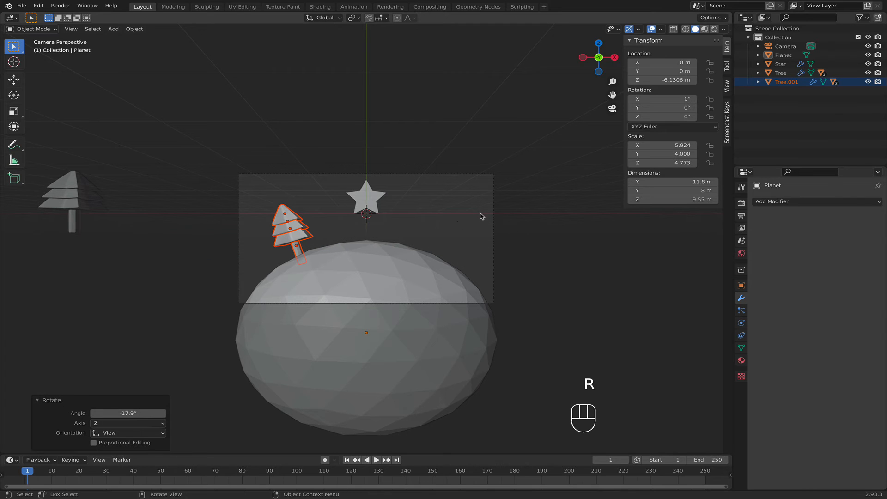
Move the tilted tree about -0.668 m in X and -0.299 m in Z onto the planet's slope.
key("g")
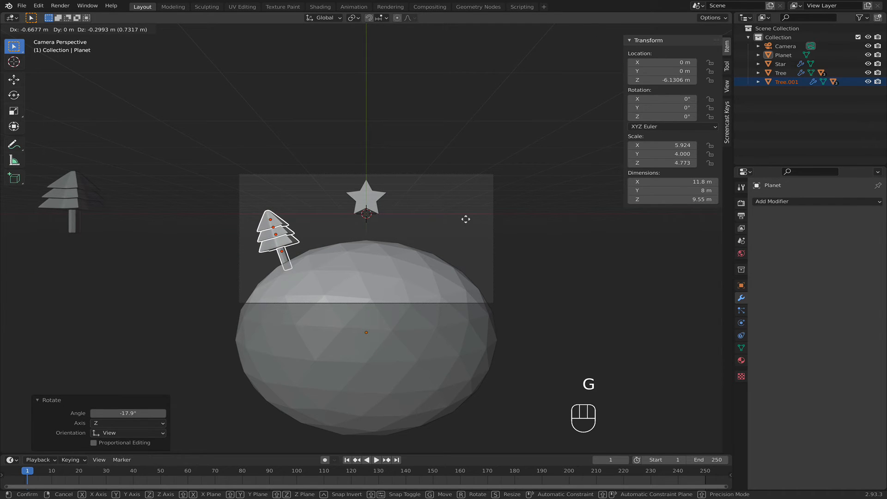
left_click(466, 219)
scroll(467, 222, "up", 4)
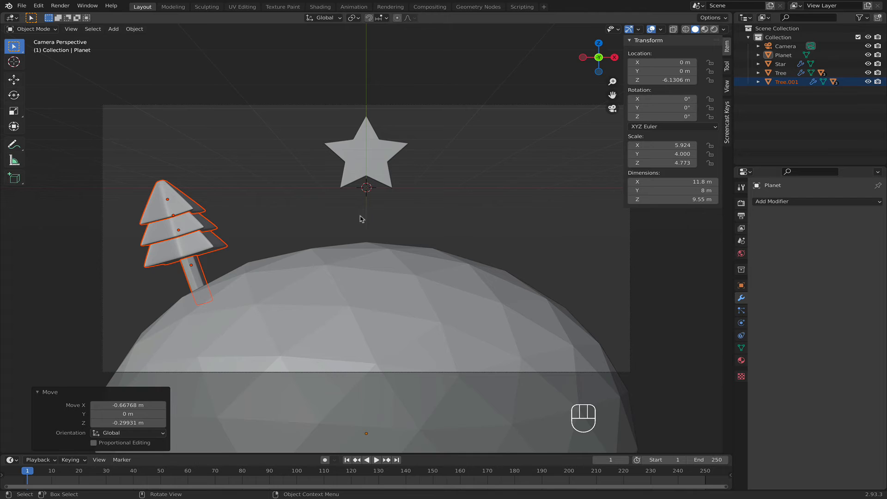
Place a second linked duplicate of the original tree near the planet's top and scale it to 0.444.
scroll(362, 219, "down", 3)
key("alt+d")
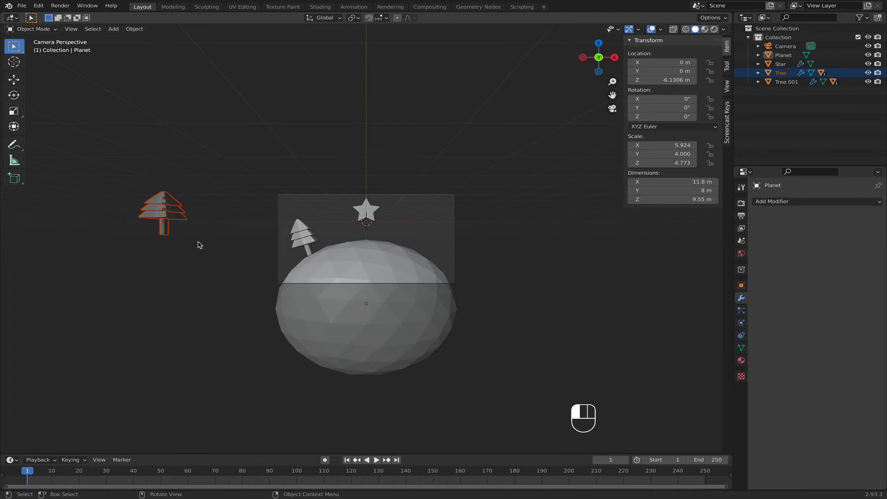
scroll(224, 240, "down", 2)
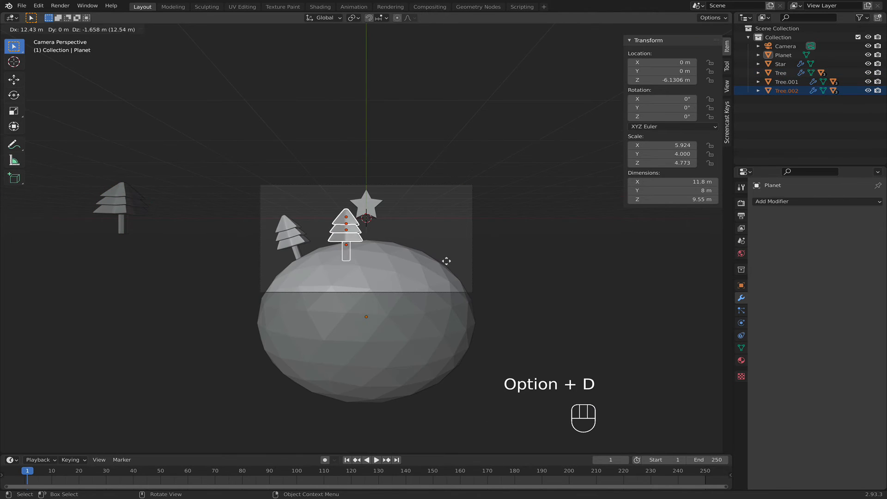
left_click(445, 261)
key("s")
left_click(399, 251)
Seat the small tree on the planet's surface just left of the star and tilt it -10.5°.
scroll(398, 249, "up", 5)
key("g")
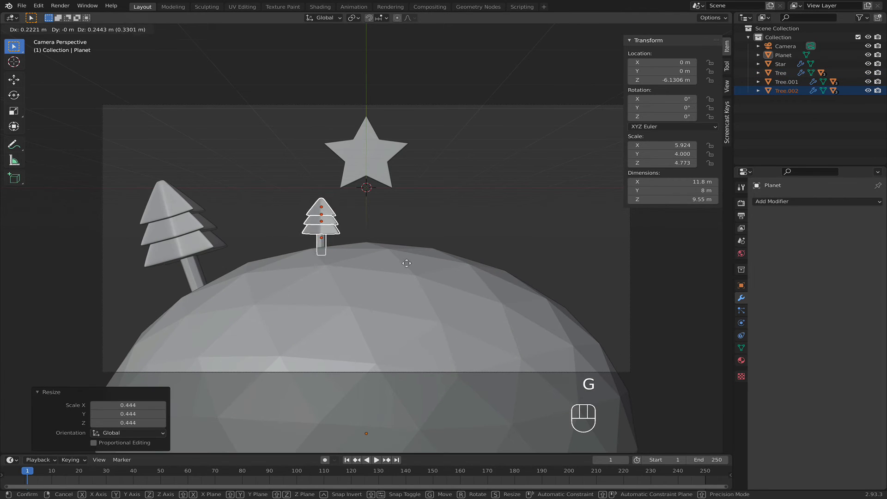
left_click(404, 261)
key("r")
left_click(409, 246)
Turn the small tree about -38° around its local Z axis and deselect it.
key("r")
key("z")
key("z")
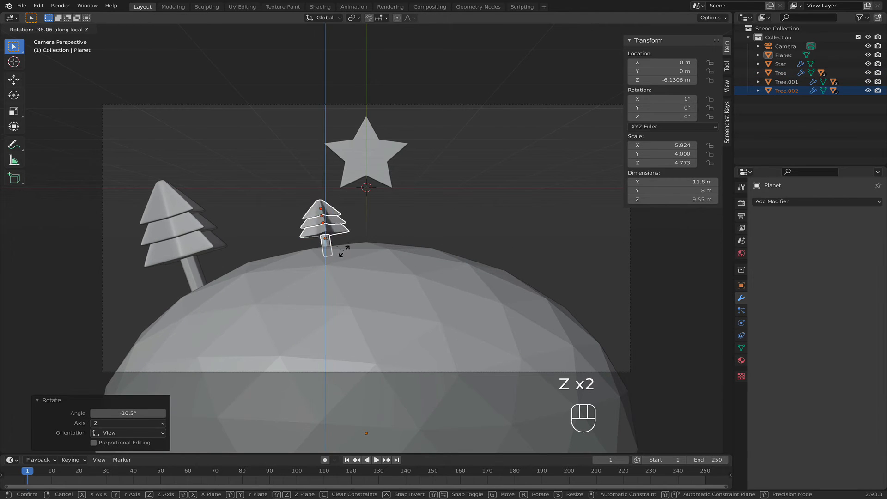
left_click(345, 250)
left_click(441, 216)
Place a third linked duplicate of the original tree between the two trees on the planet.
scroll(439, 216, "down", 3)
left_click_drag(60, 161, 123, 273)
key("alt+d")
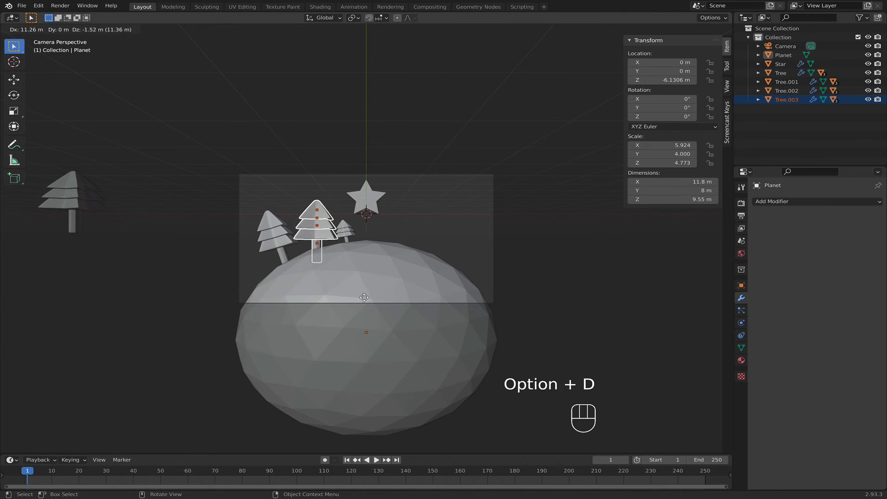
left_click(365, 296)
Tilt the middle tree to follow the planet's slope and scale it to 0.643.
key("r")
scroll(416, 278, "up", 4)
key("r")
left_click(415, 260)
key("s")
left_click(366, 254)
Rotate the middle tree about -17.2° around its local Z axis.
key("r")
key("x")
key("z")
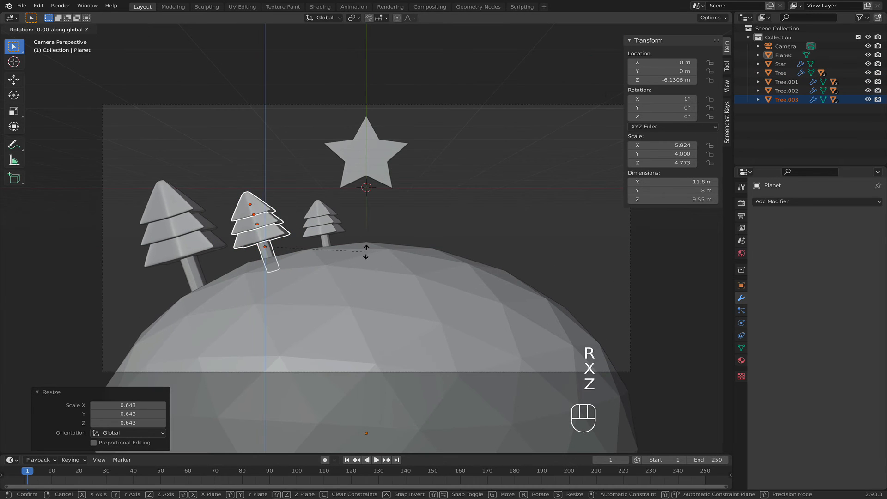
key("z")
key("r")
key("z")
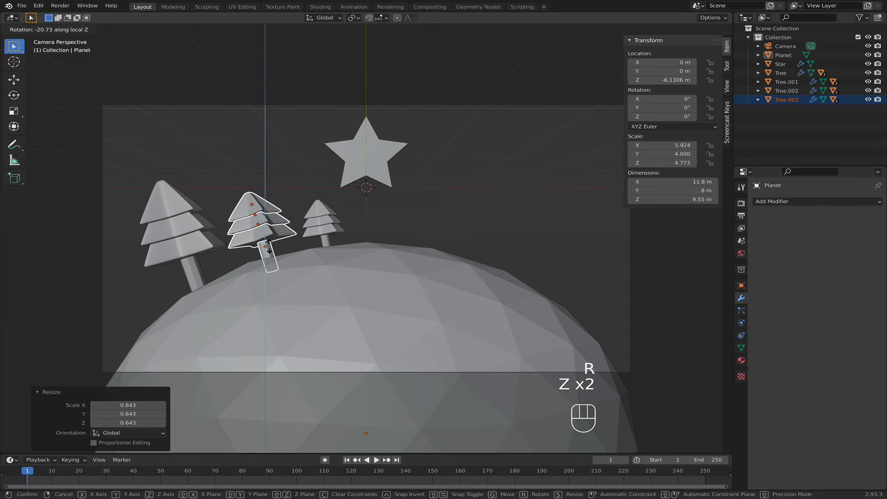
key("z")
key("r")
key("z")
key("z")
left_click(279, 249)
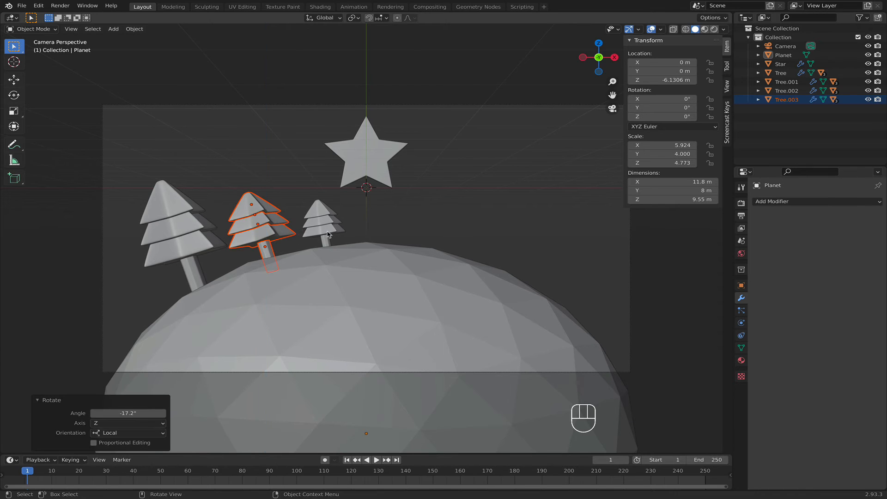
Place a fourth linked duplicate of the original tree on the planet, offset about 11.935 m in X and -1.028 m in Z.
scroll(350, 215, "down", 6)
left_click(350, 215)
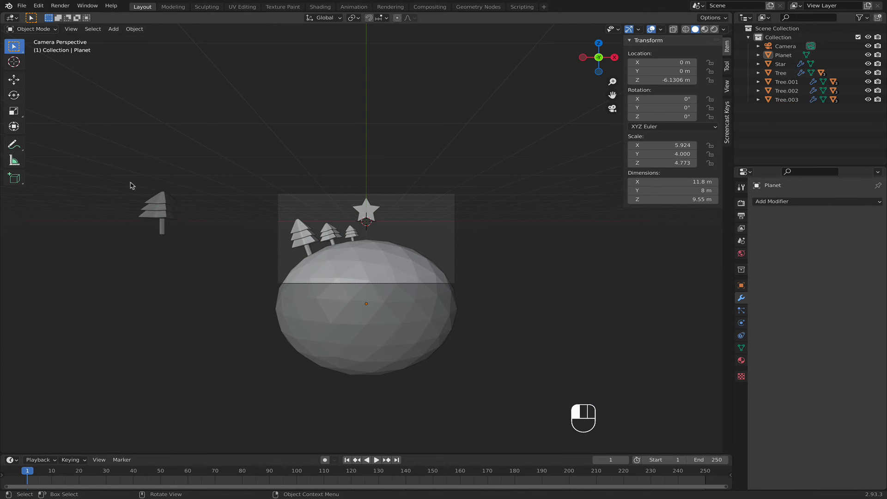
left_click_drag(131, 182, 196, 247)
key("alt+d")
left_click(377, 265)
Scale down the fourth tree copy and rotate it 35.3° around global Z.
scroll(430, 267, "up", 6)
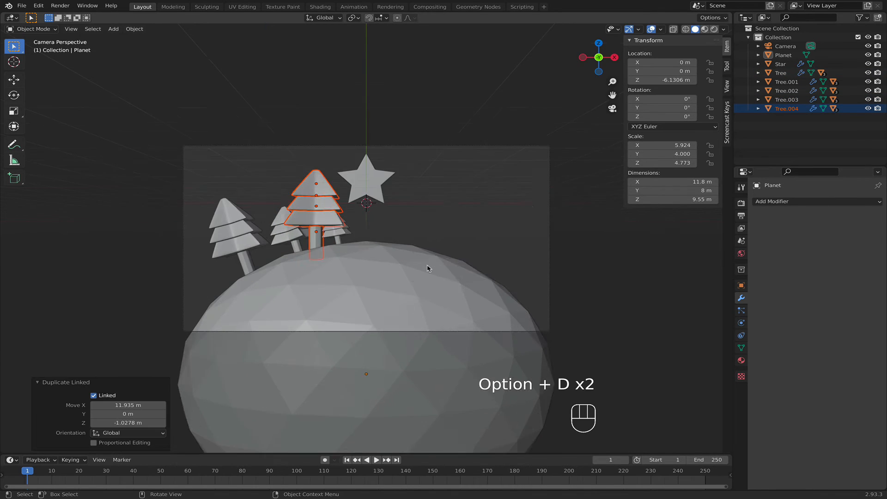
key("s")
left_click(400, 255)
key("r")
key("z")
left_click(434, 313)
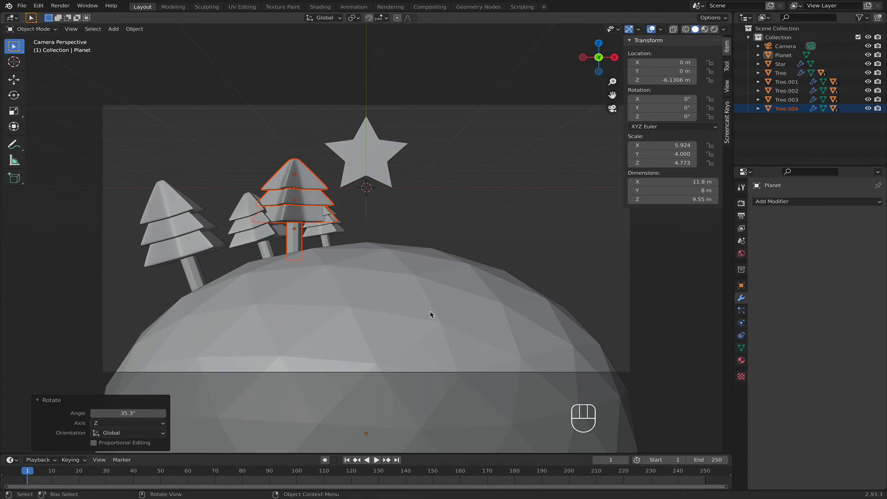
Move the fourth tree copy between the two left trees and bring it forward about -0.718 m along Y.
key("g")
left_click(388, 335)
middle_click_drag(388, 335, 476, 318)
key("g")
key("y")
left_click(460, 315)
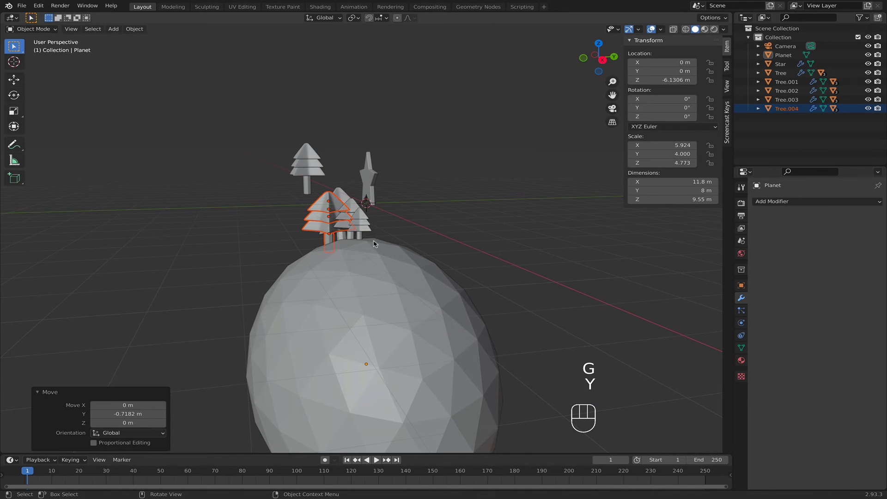
Shift the neighbouring small tree along Y and return to the camera view.
left_click(368, 238)
key("g")
key("y")
left_click(404, 241)
middle_click_drag(432, 241, 352, 239)
key("KP_0")
Tilt the front tree about -14° in the camera view to follow the planet's slope.
left_click(241, 254)
key("r")
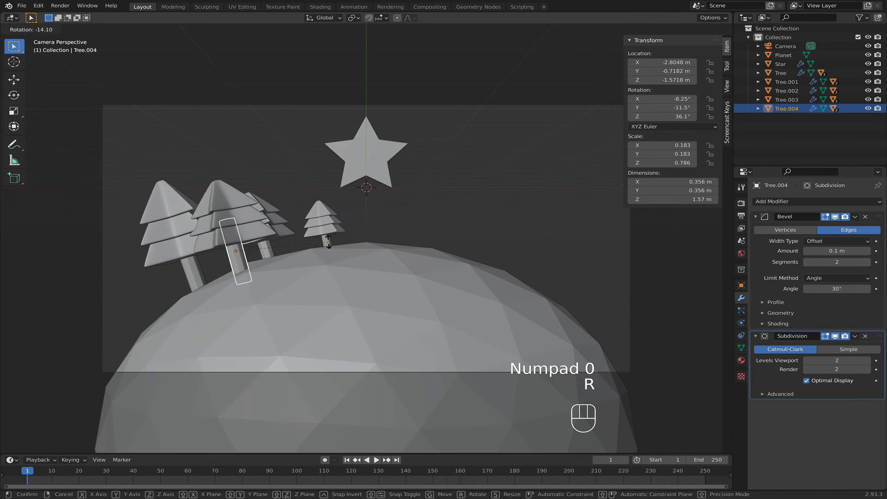
left_click(317, 247)
Select all tiers and the trunk of the front tree and narrow them horizontally to 0.748, keeping the height.
key("s")
left_click(221, 199)
left_click(227, 222, "shift")
left_click(229, 243, "shift")
left_click(237, 258, "shift")
key("s")
key("shift+z")
left_click(301, 247)
Move the front tree about 1.05 m along X and 0.35 m up, and shift the tree behind it to the left.
key("g")
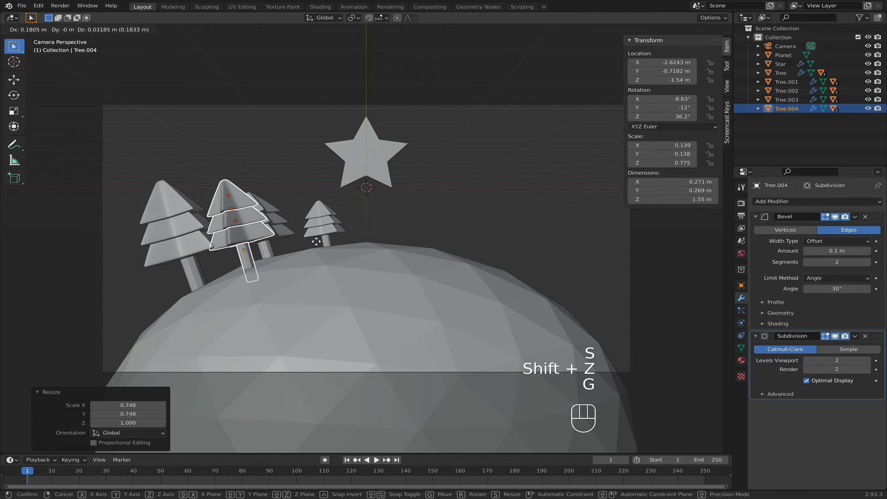
left_click(351, 228)
left_click(268, 249)
key("g")
left_click(258, 252)
Settle the front tree onto the planet by moving it about -0.064 m in X and -0.149 m in Z.
left_click(289, 248)
key("g")
left_click(287, 258)
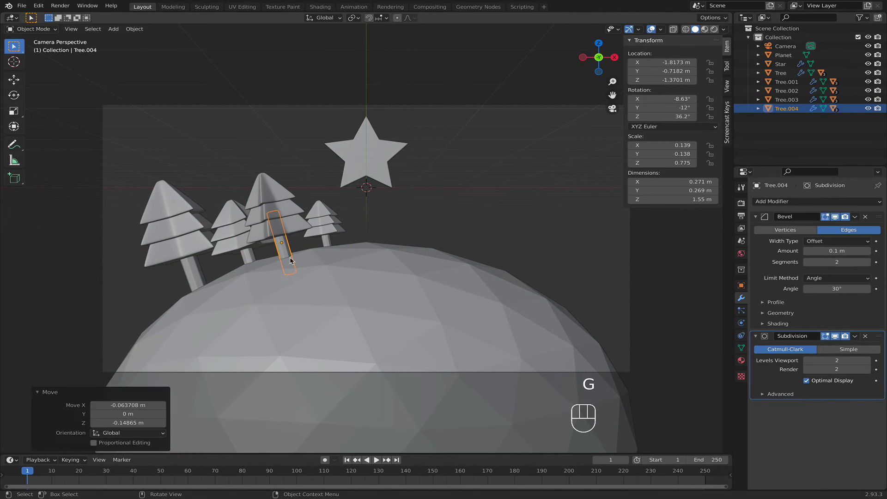
left_click(392, 222)
Make a linked copy of the template tree 14.488 m along X and -1.3262 m along Z, and shrink it to roughly half size.
scroll(393, 224, "down", 6)
left_click_drag(148, 192, 203, 248)
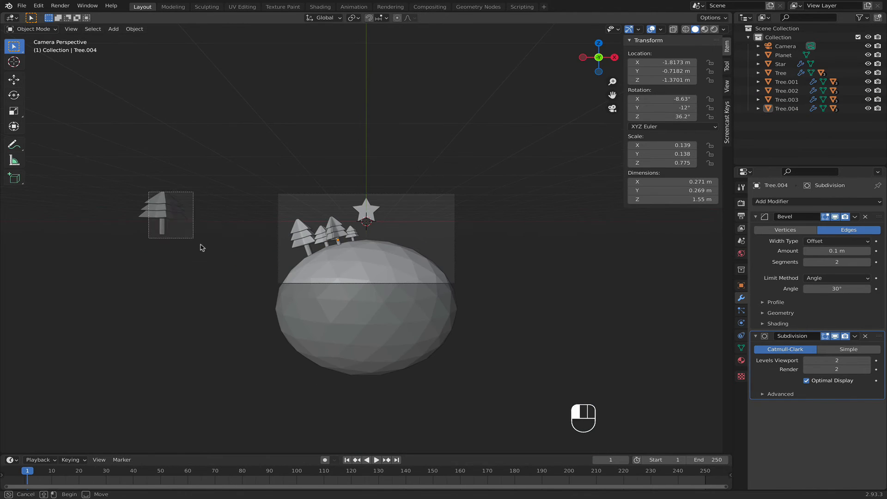
key("alt+d")
left_click(423, 258)
key("s")
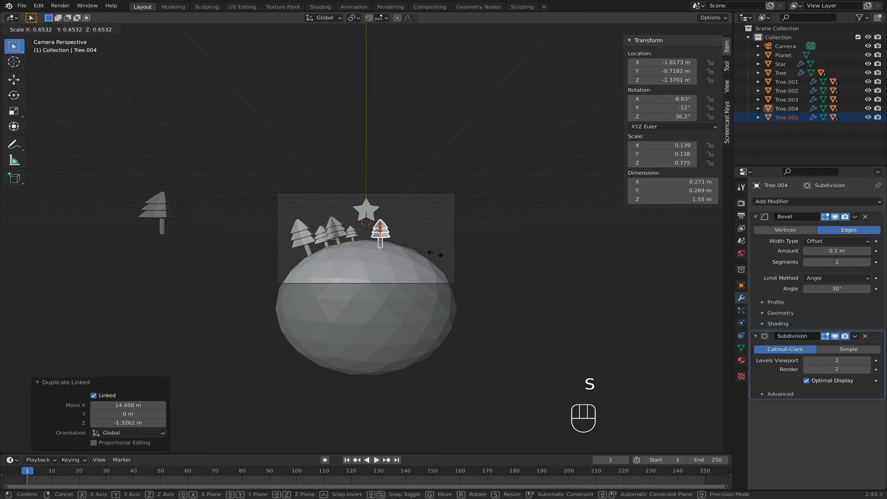
left_click(424, 252)
Narrow the new small tree horizontally to 0.824 and settle it on the planet just right of the star.
scroll(428, 251, "up", 5)
key("s")
key("shift+z")
left_click(459, 244)
key("s")
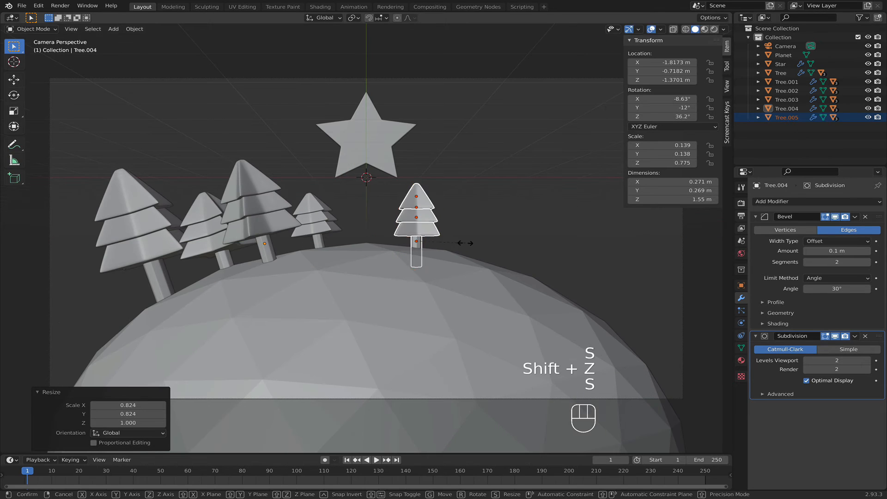
key("g")
left_click(452, 238)
Turn the small tree right of the star about the Z axis so its faces point differently.
key("r")
key("z")
left_click(491, 233)
left_click(369, 237)
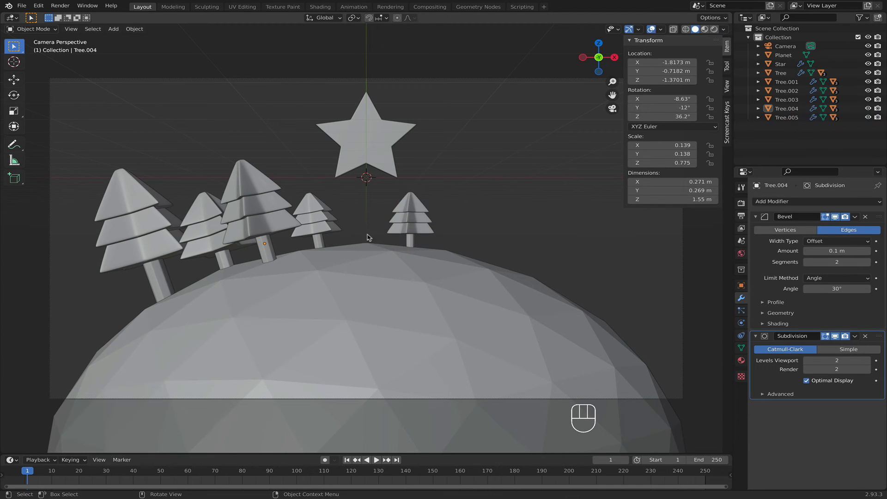
Make a linked copy of the template tree 15.831 m along X and -1.1328 m along Z, and tilt it clockwise about 20°.
scroll(253, 228, "down", 5)
left_click(134, 227)
key("alt+d")
left_click(488, 262)
scroll(481, 263, "up", 5)
key("r")
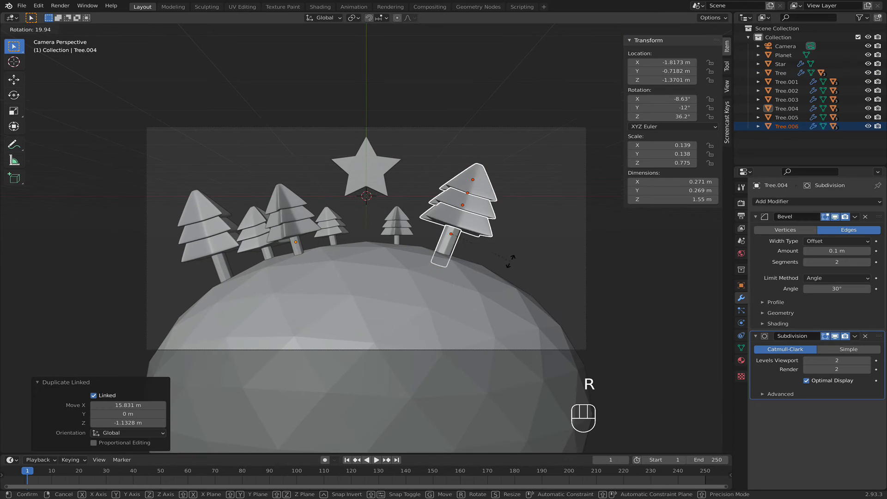
left_click(508, 266)
Narrow the tilted tree horizontally, keeping its height, and move it outward and down onto the planet's right slope.
key("s")
key("shift+z")
left_click(508, 268)
key("g")
left_click(582, 292)
left_click(572, 289)
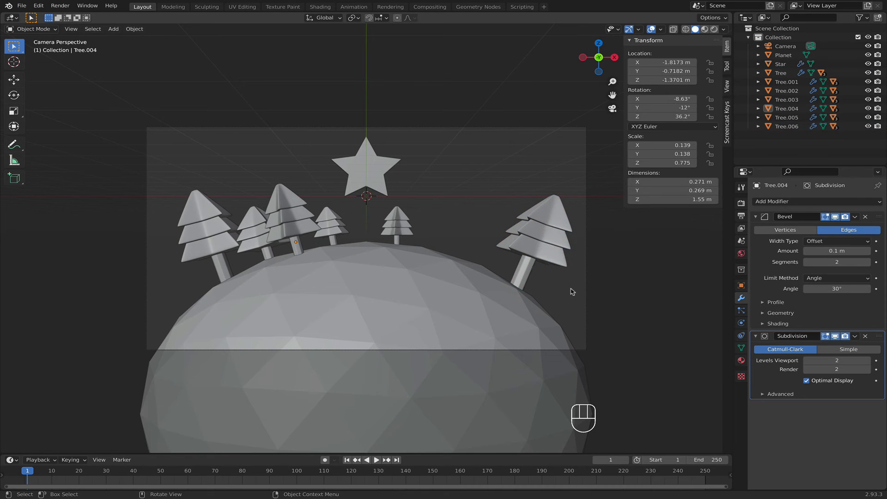
Place another linked template tree copy between the small tree and the right-slope tree, and tilt it 23.5° in the camera view.
scroll(471, 279, "down", 5)
left_click(162, 219)
key("alt+d")
left_click(429, 255)
scroll(448, 253, "up", 5)
scroll(455, 254, "up", 1)
key("r")
left_click(499, 255)
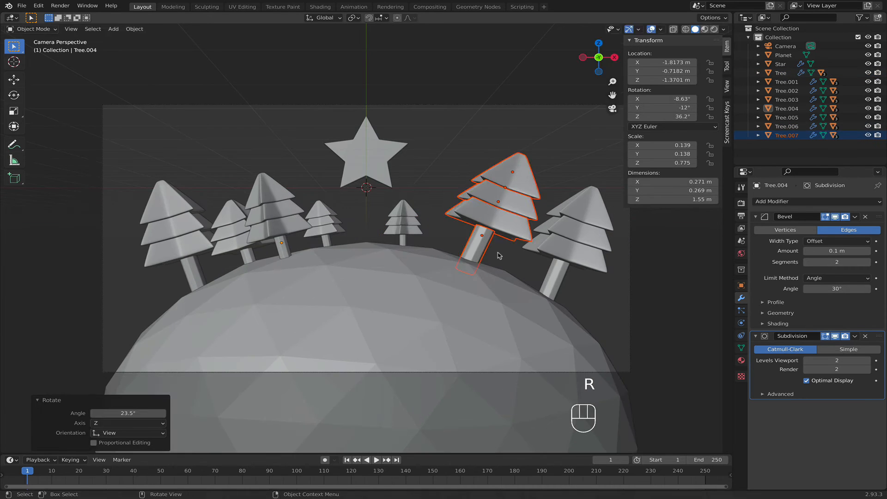
Rotate the newly placed tree 20.1° about the global Z axis.
key("r")
key("z")
key("z")
right_click(529, 254)
key("r")
key("z")
left_click(519, 256)
Shrink the newly placed tree uniformly and rotate it -4.21° from an orbited view, returning to the camera view.
key("s")
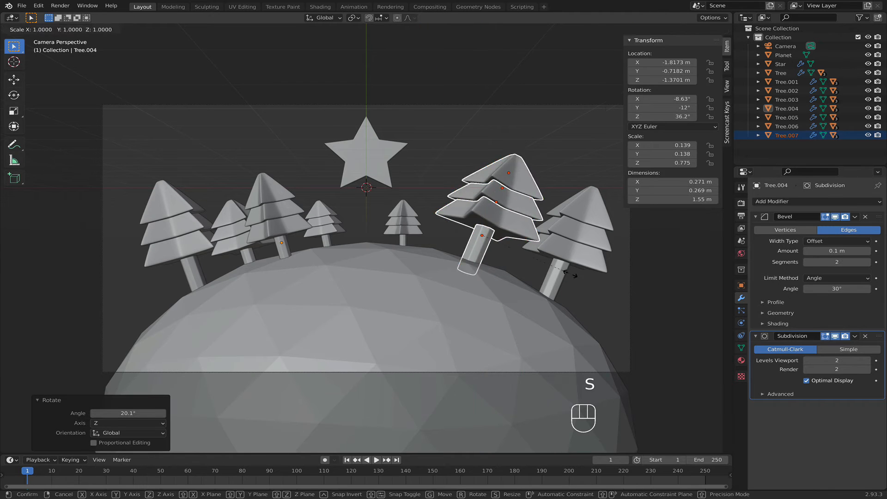
left_click(570, 270)
mouse_move(573, 269)
middle_mouse_down()
mouse_move(544, 277)
mouse_move(556, 267)
middle_mouse_up()
key("r")
left_click(539, 278)
key("KP_0")
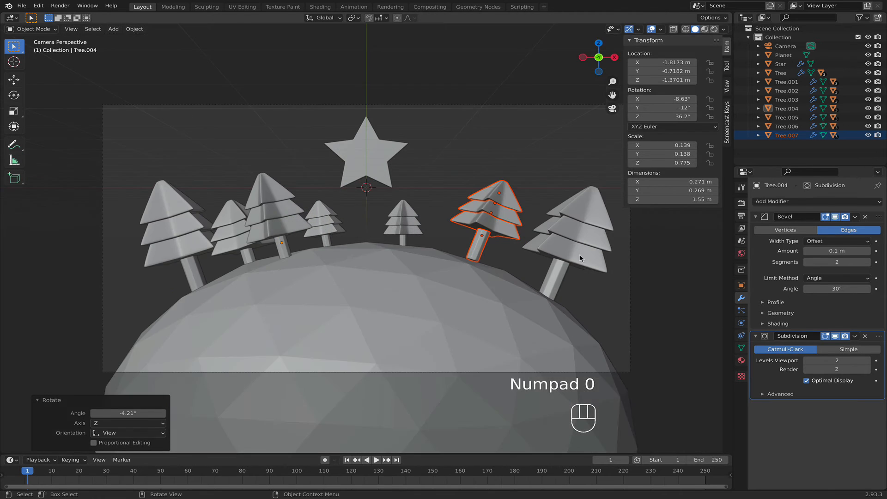
Reposition the shrunken tree on the right slope and narrow it horizontally to 0.738, keeping the height.
key("g")
left_click(545, 263)
key("s")
key("shift+z")
left_click(542, 262)
Make a linked copy of the template tree right of the star and tilt it 15.7° in the camera view.
scroll(542, 262, "down", 6)
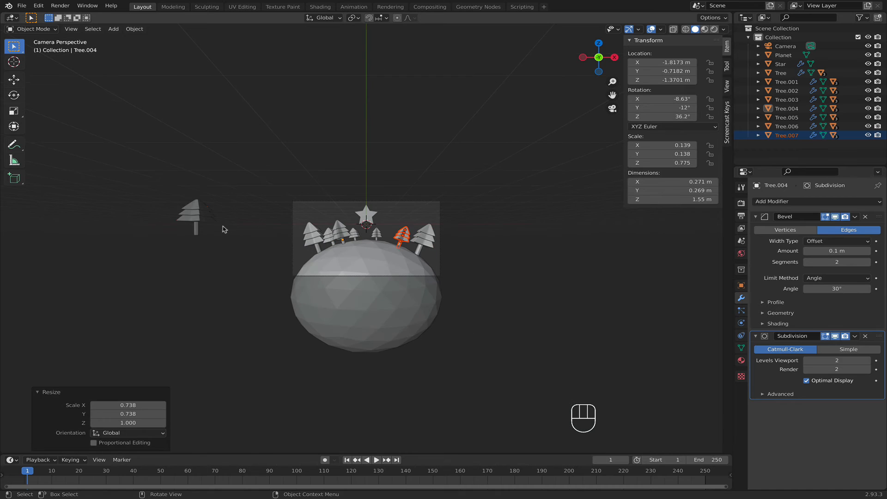
key("alt+d")
left_click(395, 228)
scroll(395, 229, "up", 4)
key("r")
left_click(483, 228)
Turn the new tall tree about the Z axis and lower it vertically into the planet.
key("r")
key("z")
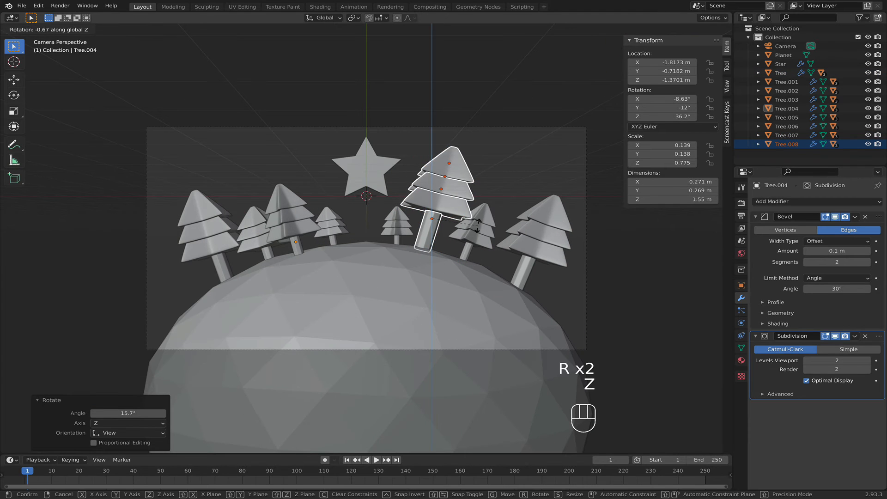
left_click(484, 225)
key("g")
key("z")
left_click(484, 232)
Narrow the tall tree right of the star horizontally, keeping its height, and settle it on the planet's surface.
key("s")
key("shift+z")
left_click(481, 227)
key("g")
left_click(504, 169)
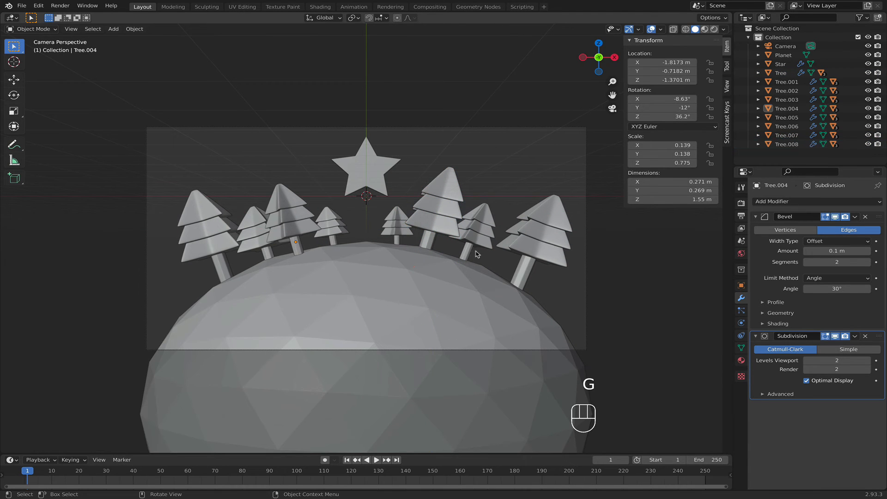
Nudge the smaller tilted tree beside the tall one slightly outward and down the right slope.
left_click(472, 251)
key("g")
left_click(482, 258)
left_click(473, 165)
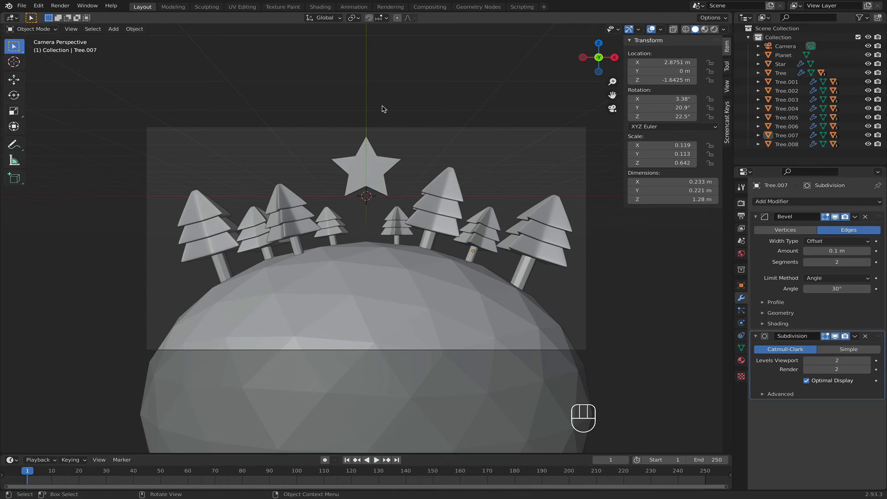
Switch the viewport shading to Material Preview and select the star.
key("z")
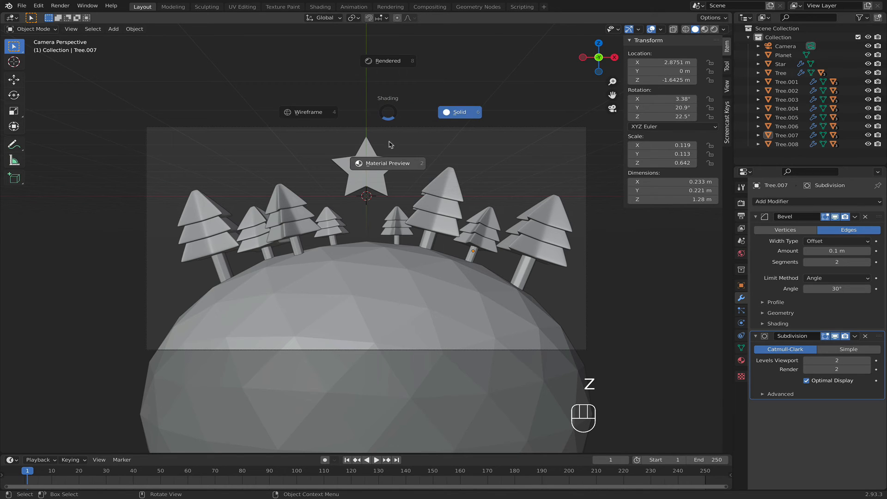
left_click(390, 146)
scroll(388, 150, "up", 1)
left_click(386, 156)
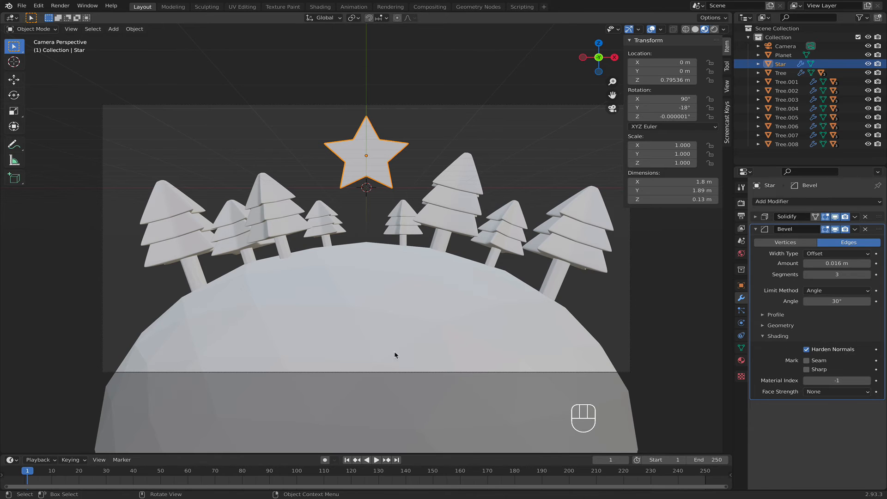
Give the planet a new material with the base color hex 70BB63.
left_click(422, 322)
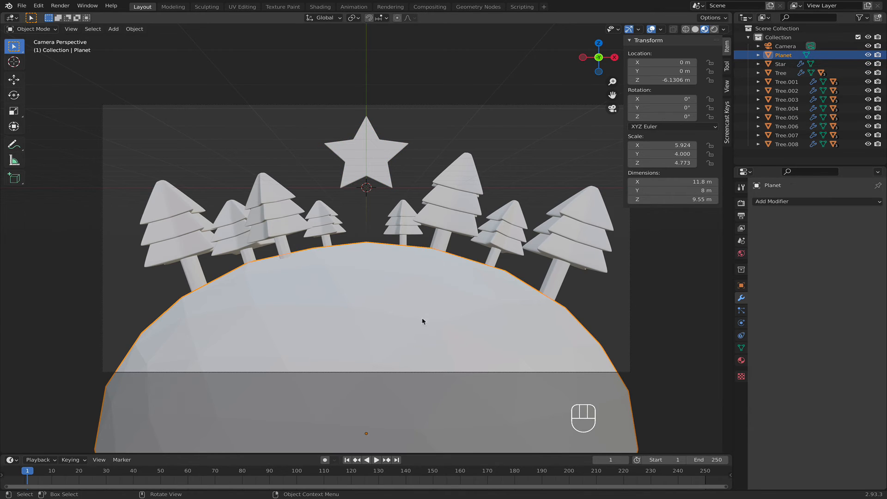
left_click(742, 360)
left_click(779, 244)
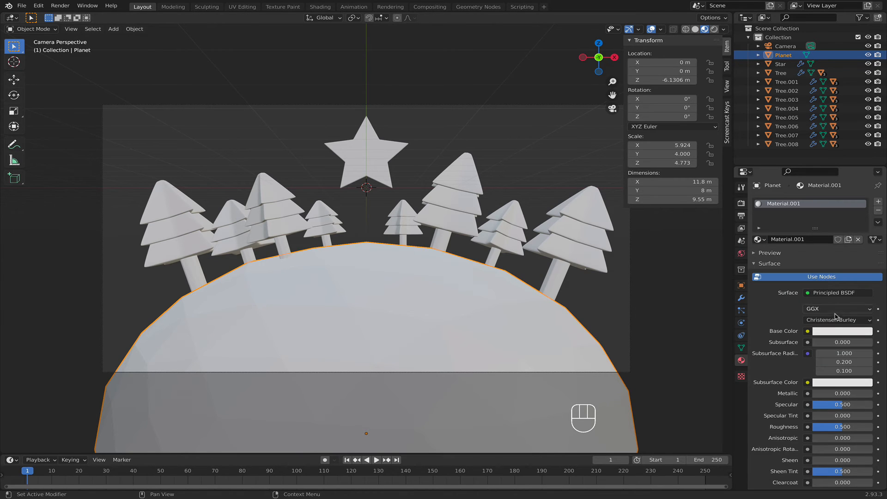
left_click(839, 331)
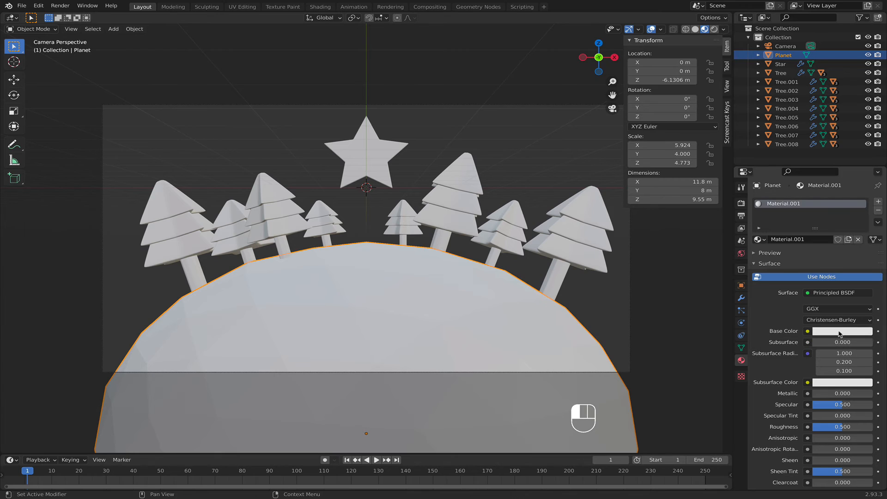
left_click(847, 278)
left_click(838, 291)
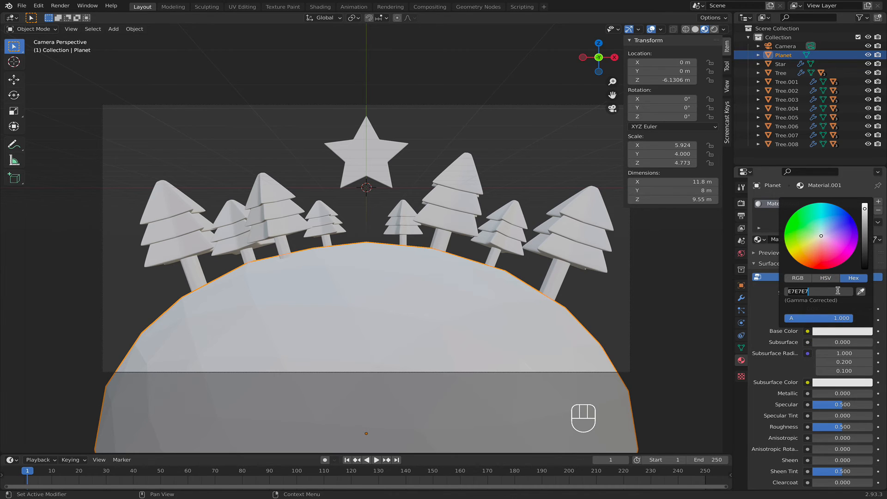
type("70BB63")
key("Return")
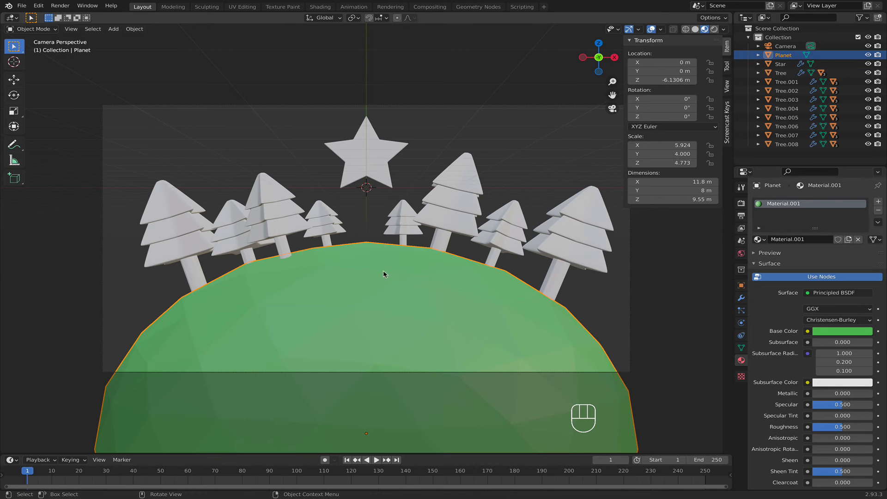
Give the template tree's trunk a new material with base color hex 694A3D and roughness 0.843.
scroll(203, 264, "down", 3)
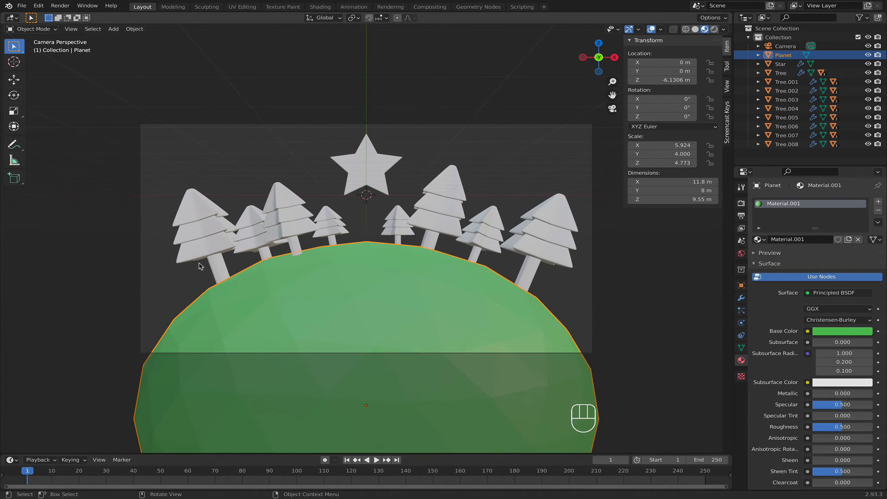
left_click(23, 225)
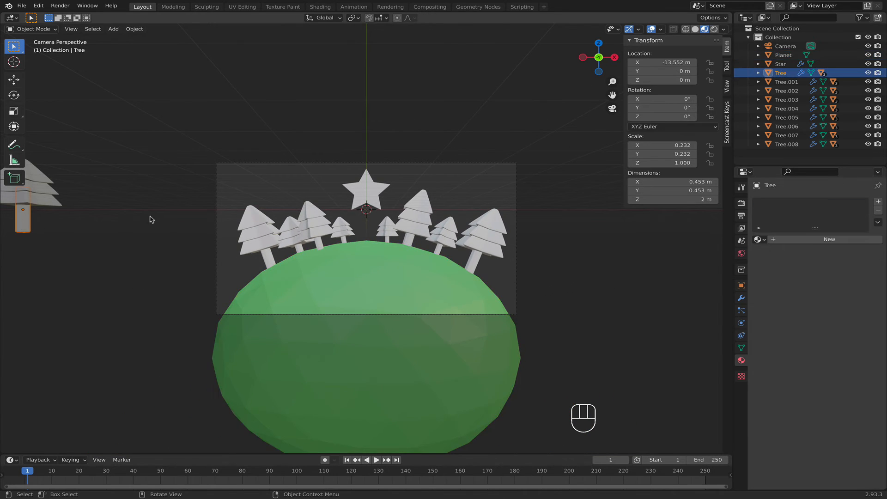
left_click(816, 241)
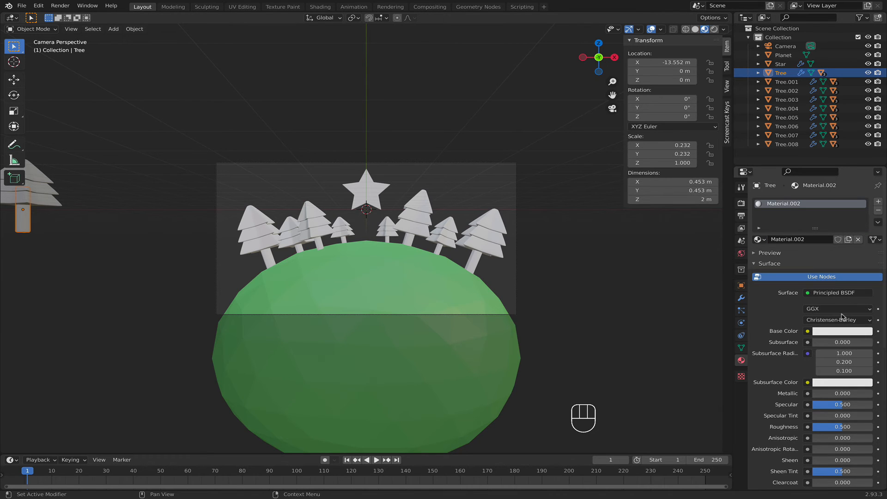
left_click(834, 332)
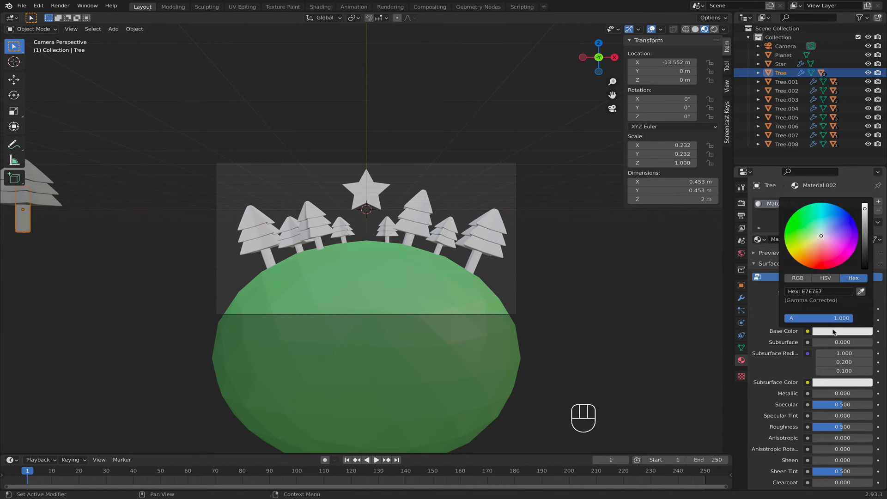
left_click(844, 292)
type("694a3d")
key("Return")
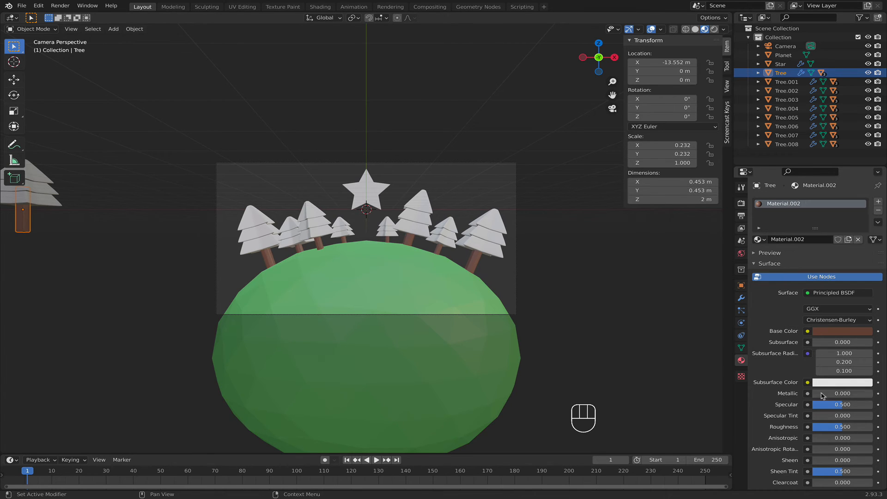
left_click(837, 425)
left_click_drag(837, 425, 849, 426)
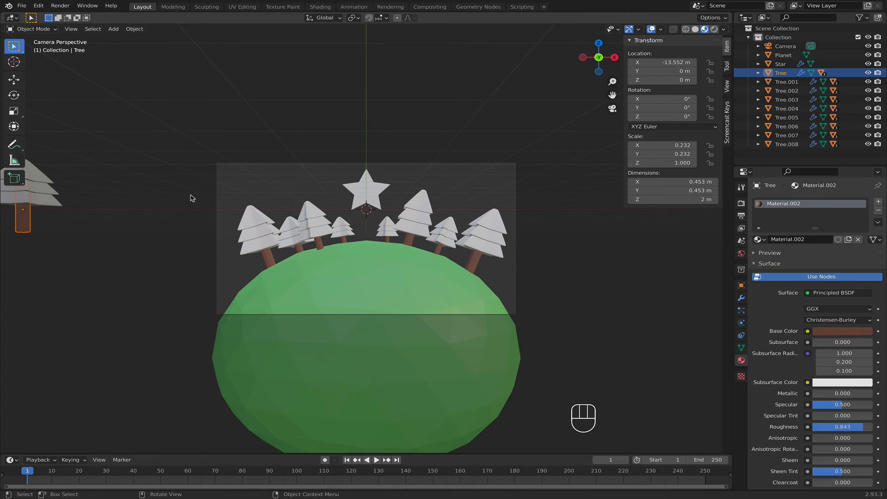
Give the template tree's bottom foliage tier a new material with base color hex 4C9240.
left_click(58, 200)
left_click(826, 239)
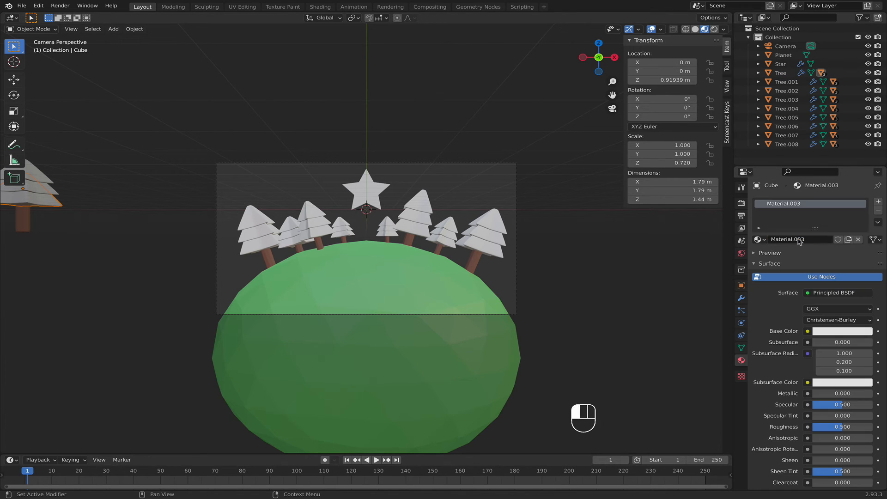
left_click(825, 335)
left_click(827, 292)
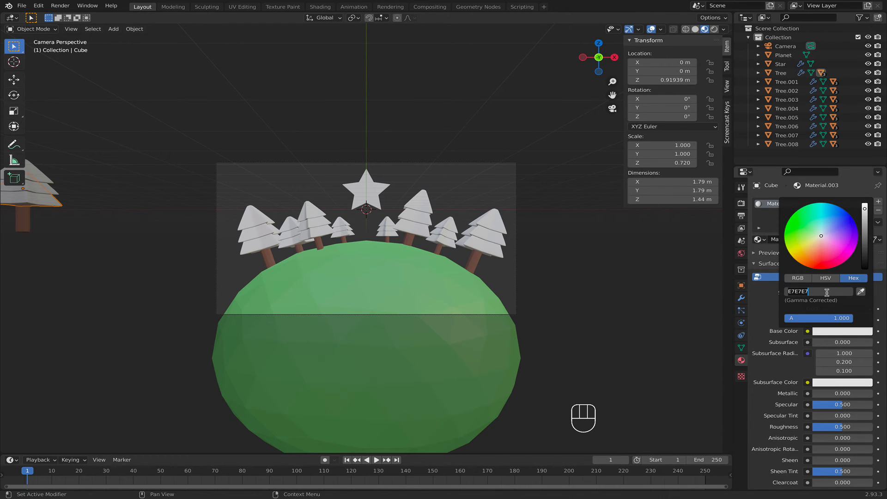
type("4c9240")
key("Return")
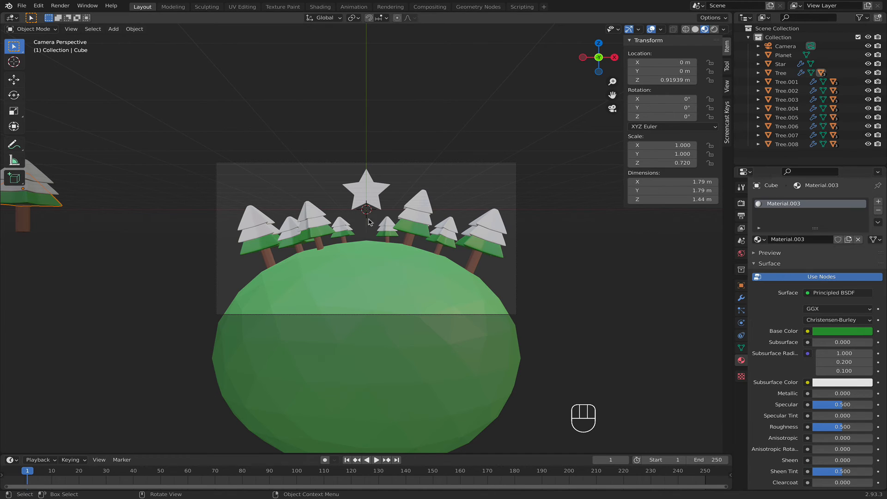
scroll(72, 176, "down", 1)
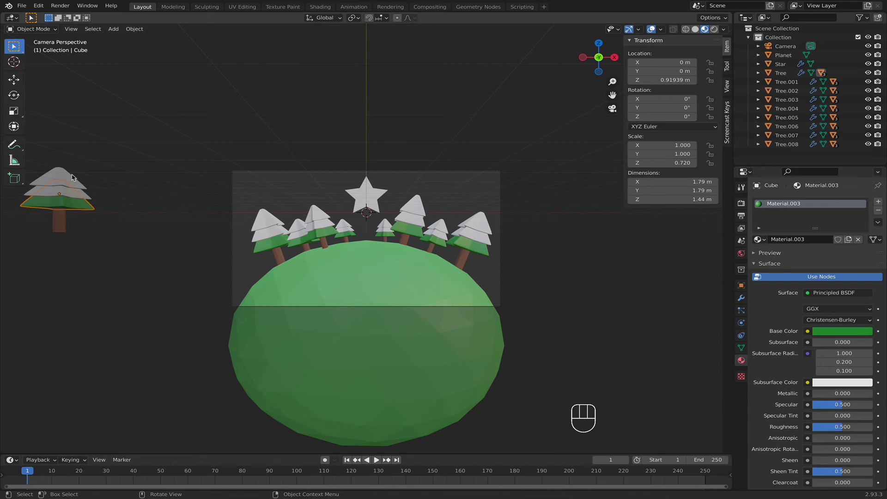
left_click(69, 179)
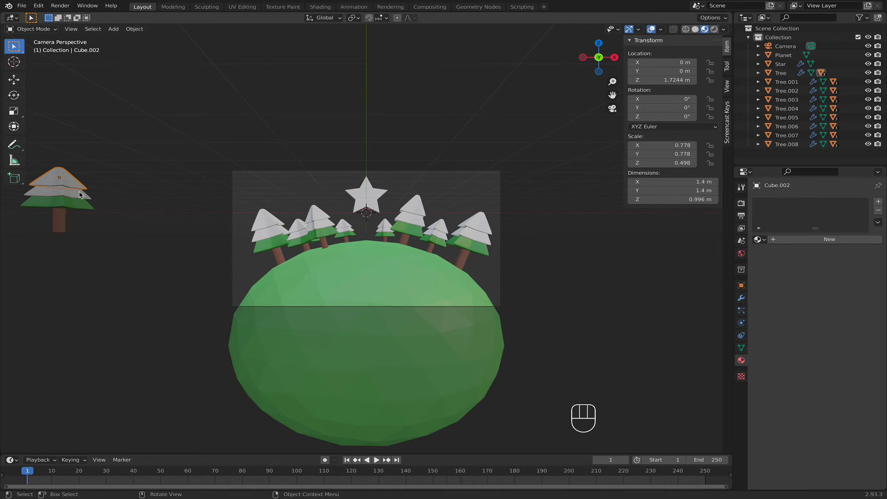
left_click(79, 202, "shift")
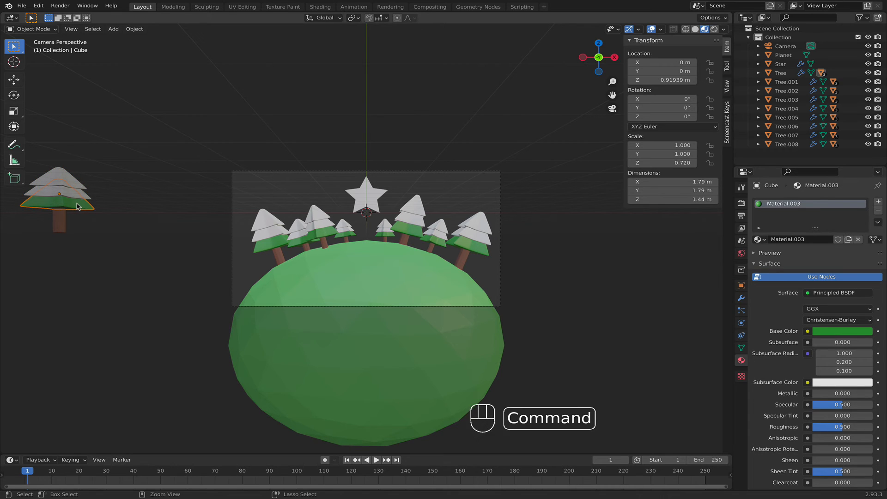
key("super+l")
Link the bottom tier's green material to the middle foliage tier of the template tree.
left_click(88, 198, "shift")
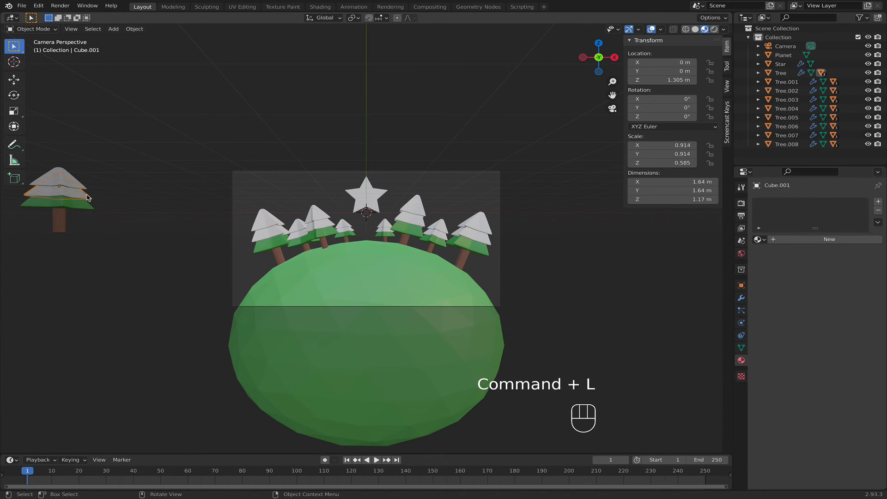
left_click(81, 209, "shift")
key("super+l")
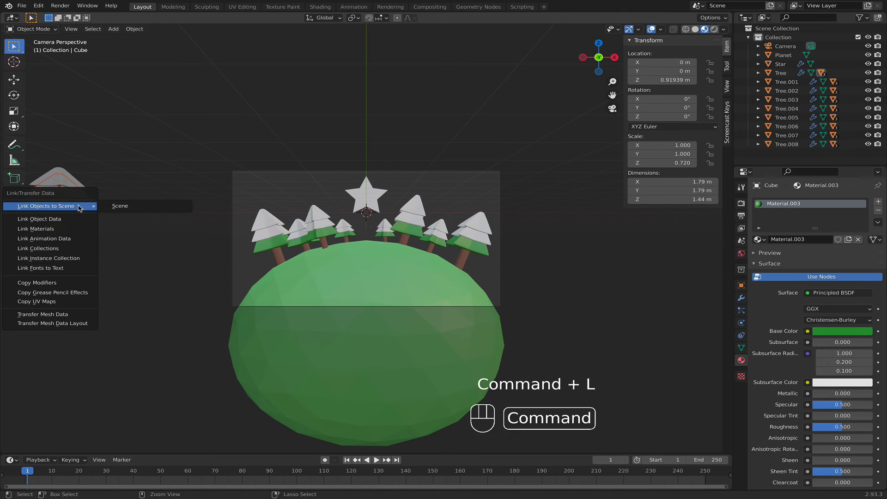
left_click(81, 228)
Link the green foliage material from the middle tier to the top foliage tier of the template tree.
left_click(79, 194, "shift")
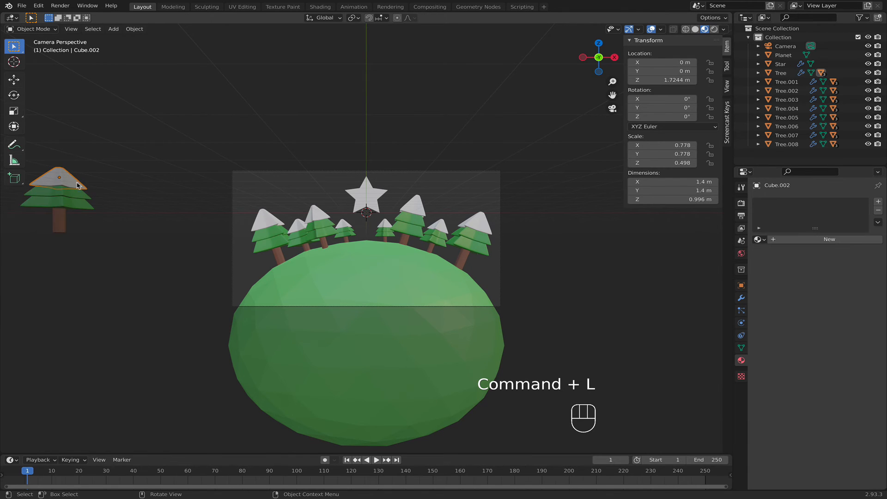
left_click(80, 197, "shift")
key("super+l")
left_click(79, 195)
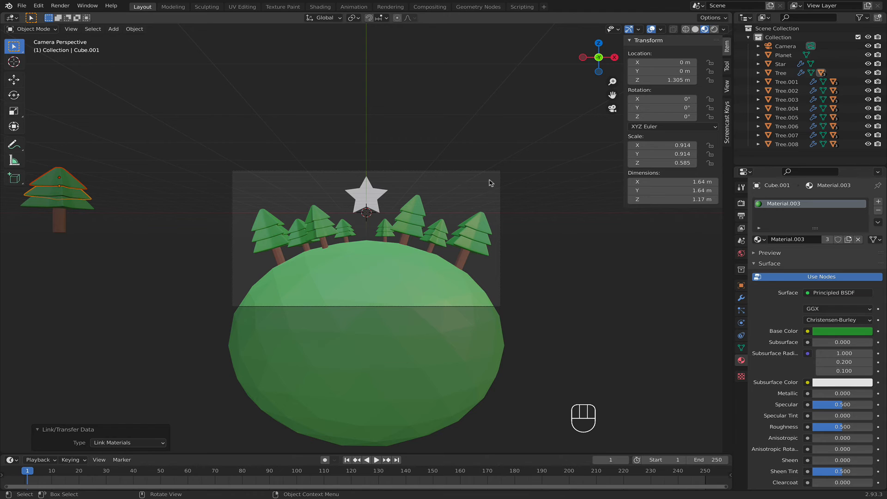
Give the star a new material with base color hex 914D57.
left_click(369, 195)
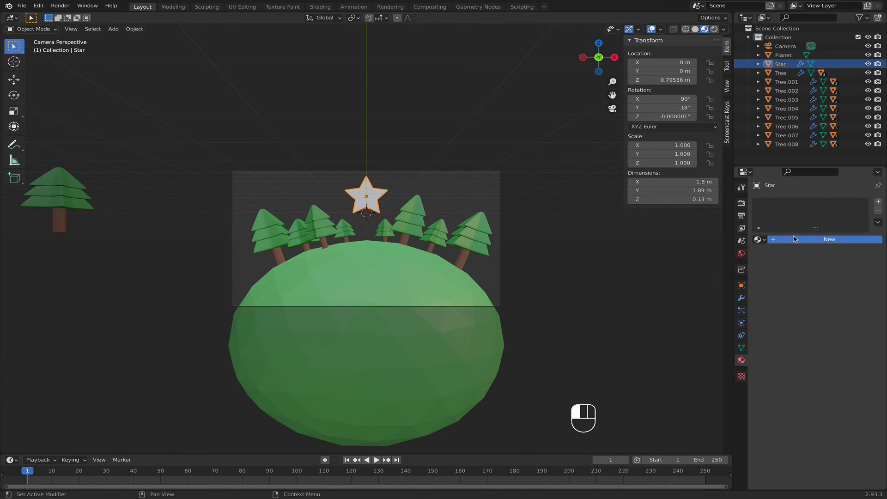
left_click(797, 239)
left_click(822, 331)
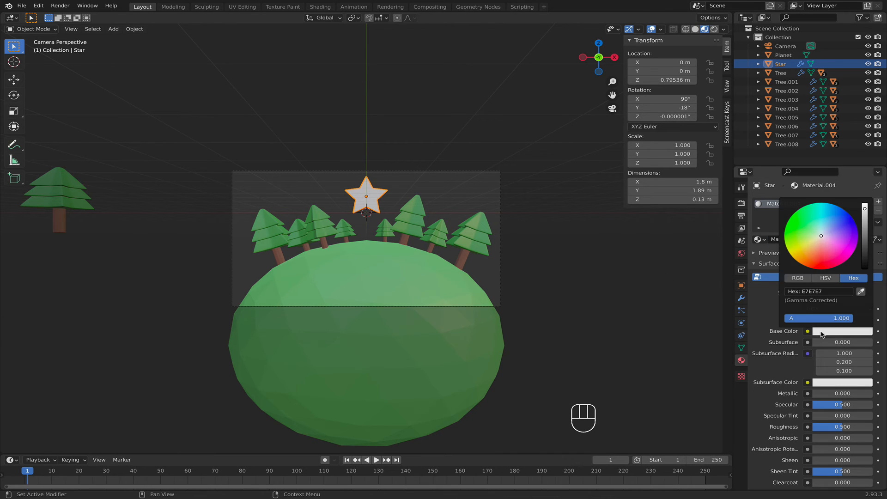
left_click(821, 292)
type("914d57")
key("Return")
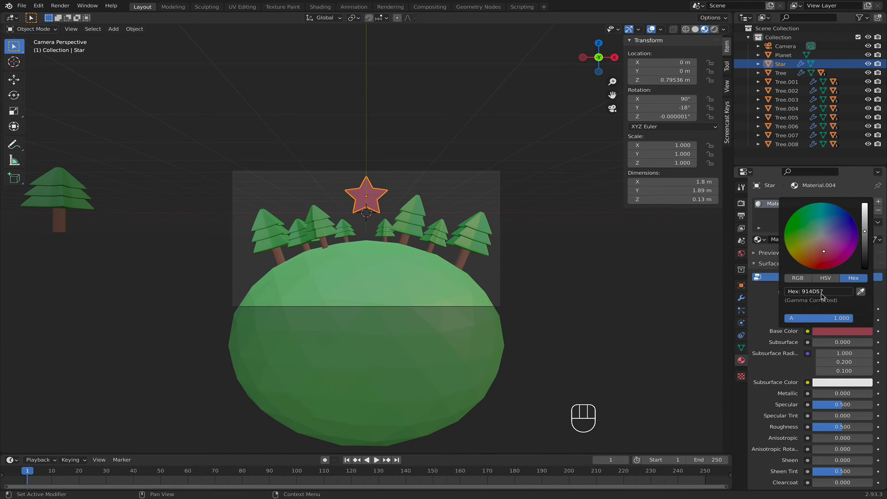
Set the star material's emission color to hex BB2A14 and its emission strength to 0.5.
scroll(827, 397, "down", 6)
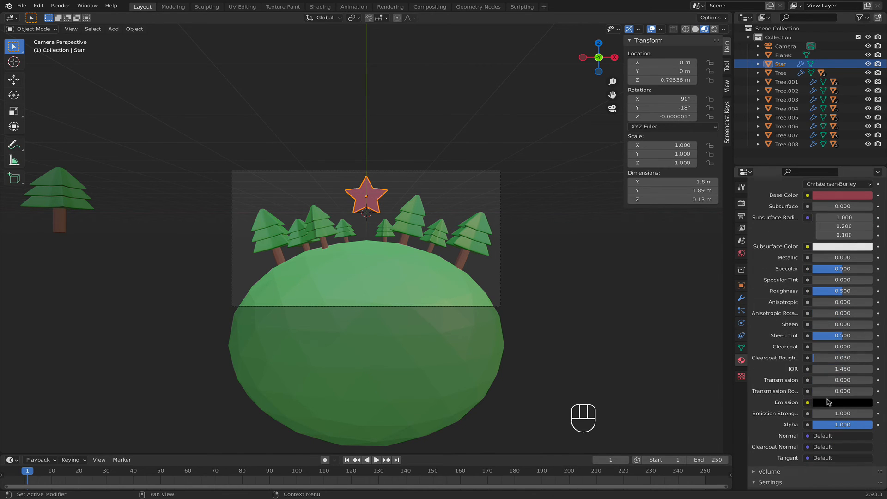
left_click(828, 402)
left_click(816, 363)
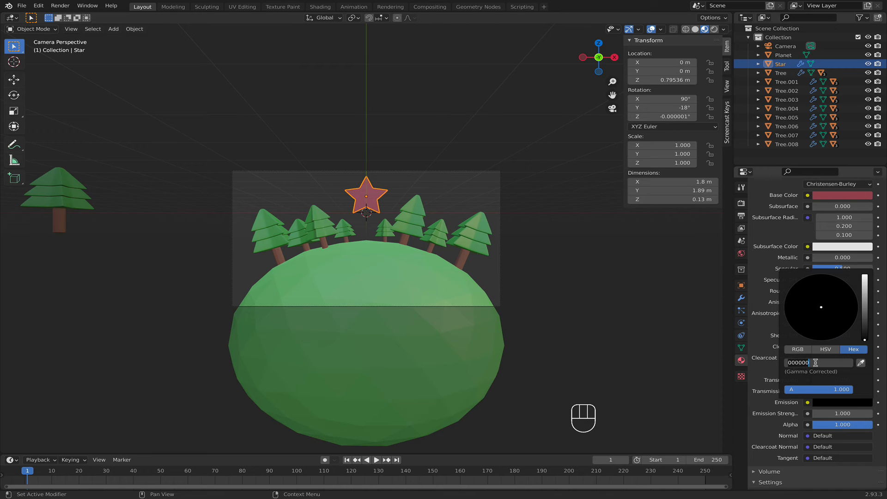
type("bb2a14")
key("Return")
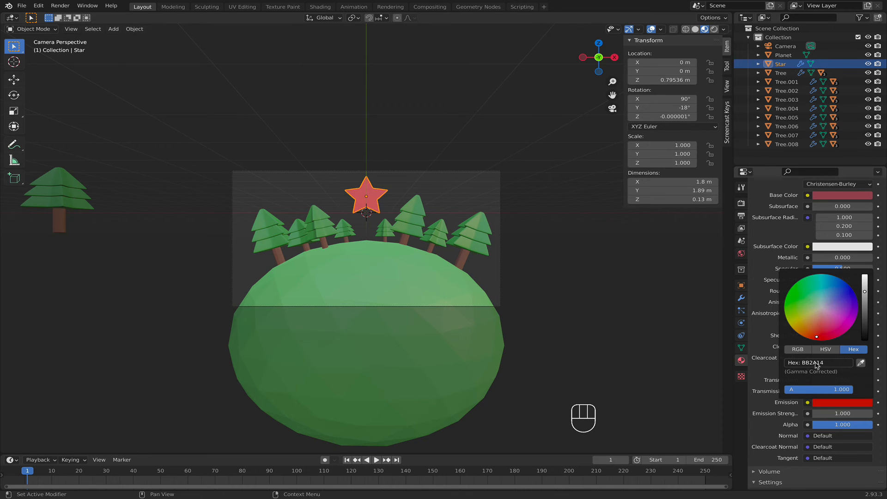
left_click(827, 413)
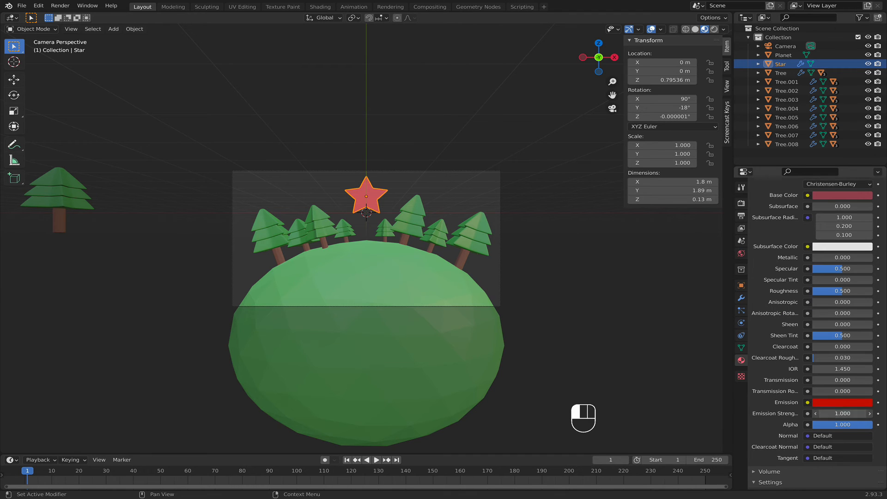
type("0.5")
key("Return")
left_click(663, 362)
Add a plane mesh and scale it up uniformly by about 10.7.
middle_click_drag(664, 362, 603, 367)
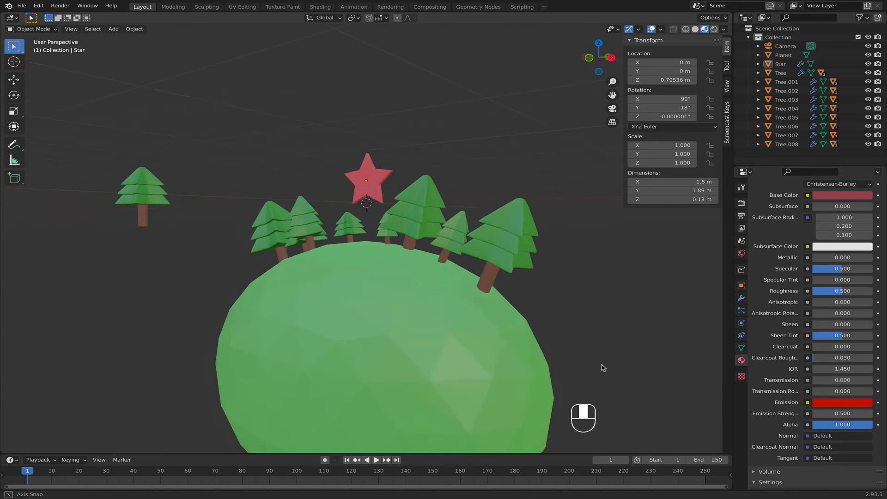
scroll(601, 365, "down", 5)
middle_click_drag(547, 353, 560, 359)
key("shift+a")
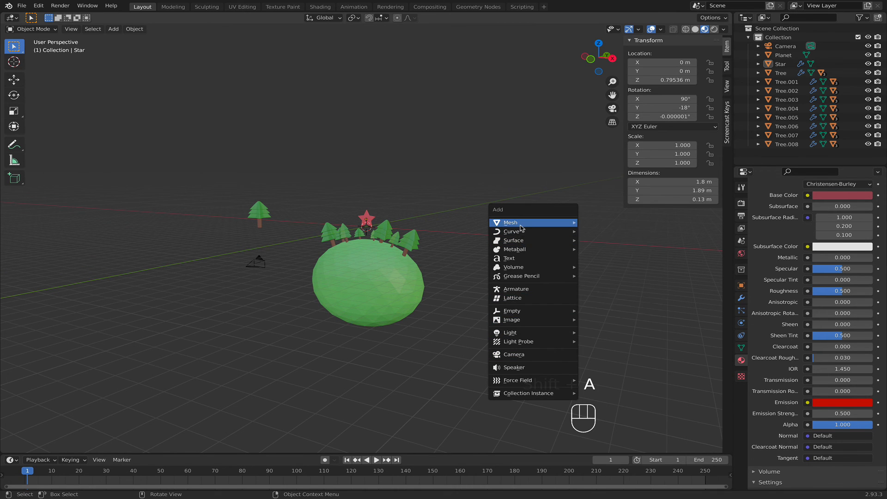
mouse_move(521, 228)
left_click(588, 227)
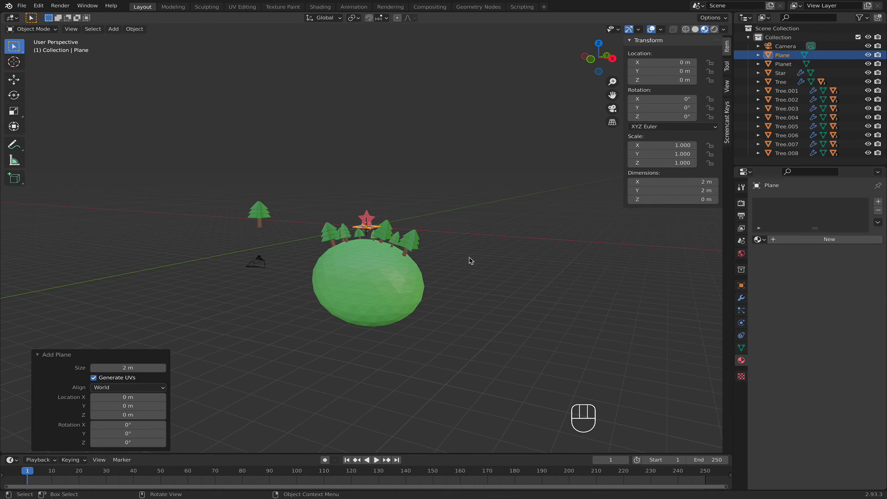
key("s")
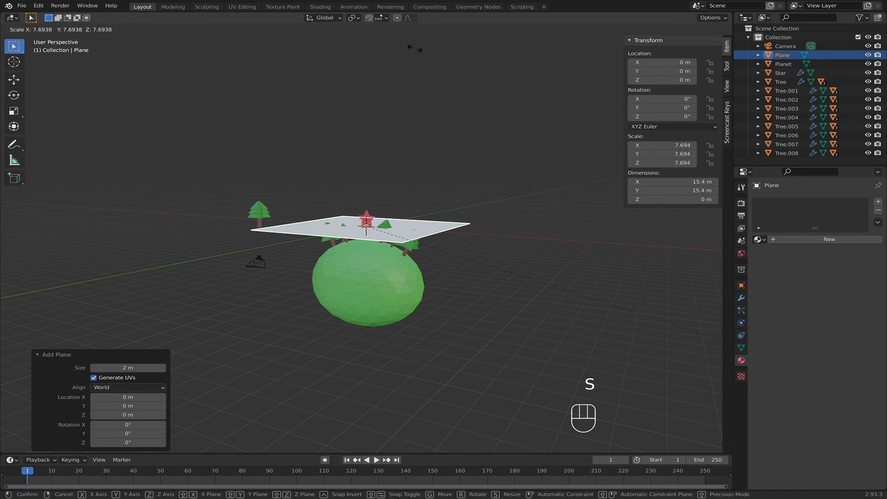
left_click(615, 77)
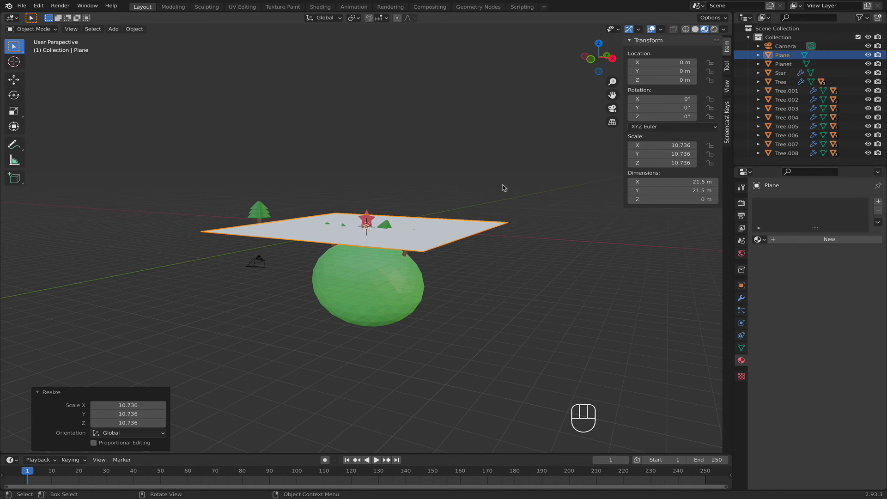
Lower the plane along Z to about -10.2 m, beneath the planet.
key("g")
key("z")
left_click(497, 276)
Extrude the plane's rear edge, behind the planet, about 19.6 m up along Z to form a backdrop wall.
middle_click_drag(516, 282, 453, 293)
key("Tab")
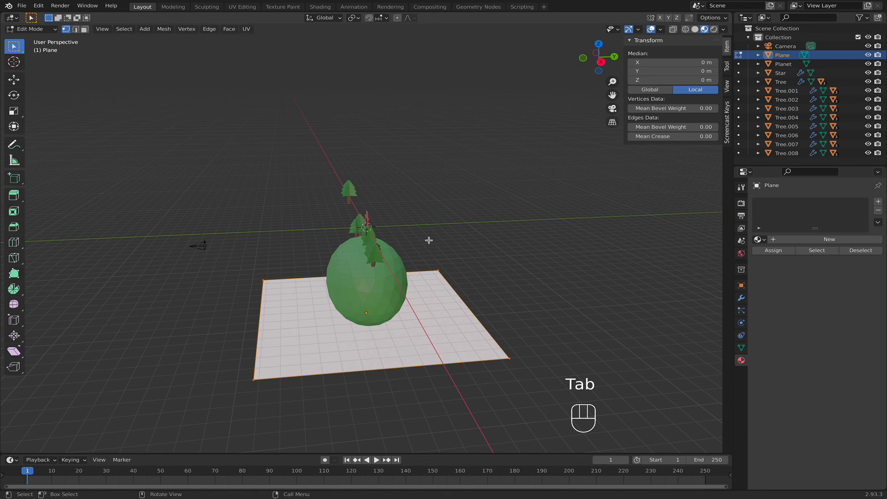
left_click_drag(429, 238, 513, 369)
key("e")
key("z")
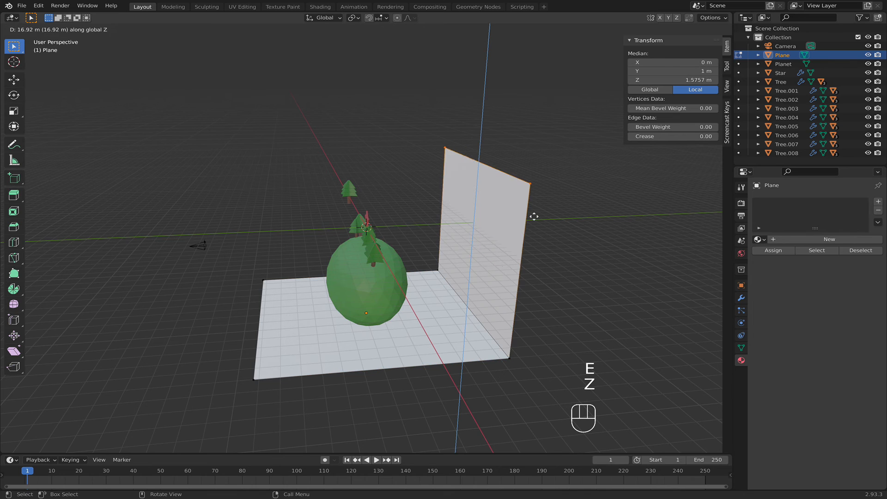
left_click(533, 199)
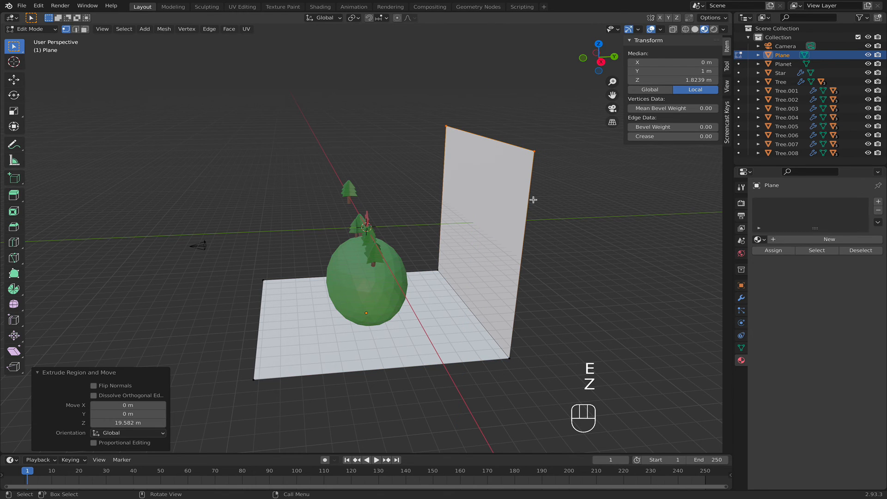
Bevel the edge between the backdrop's floor and wall with 6 segments and about 0.5 m width, and shade the backdrop smooth.
left_click(513, 362)
key("ctrl+b")
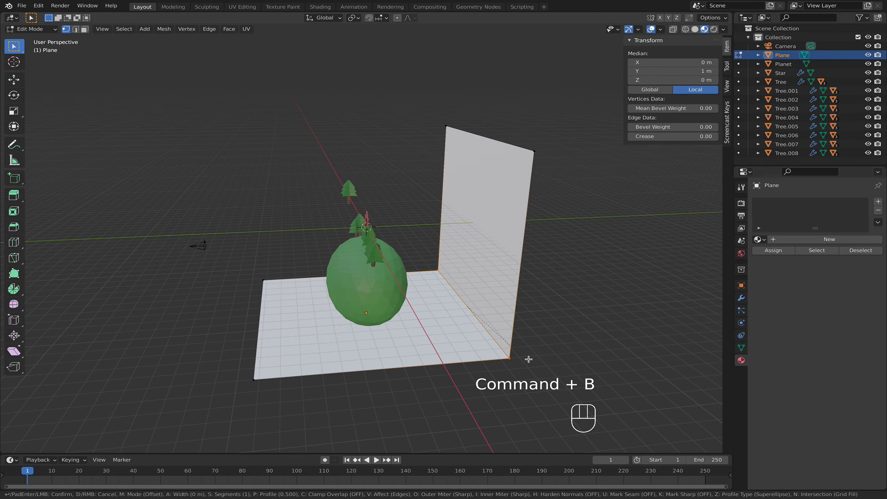
scroll(524, 373, "up", 5)
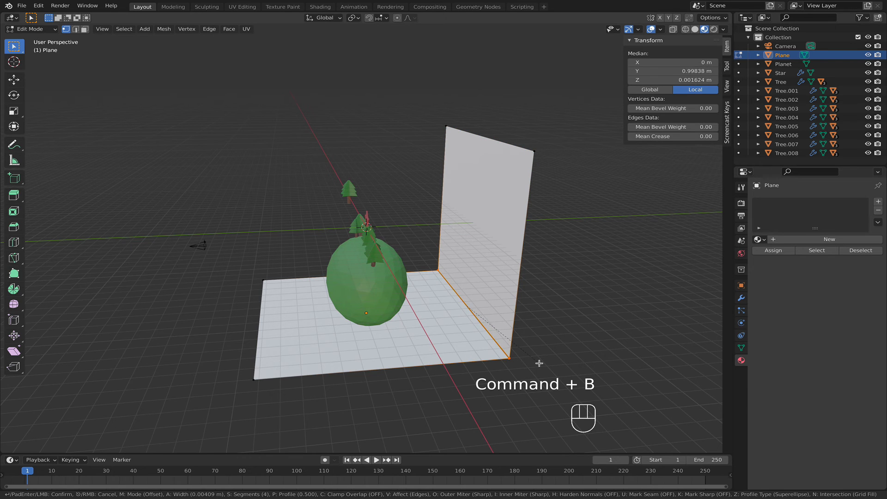
left_click(564, 370)
middle_click_drag(484, 315, 523, 312)
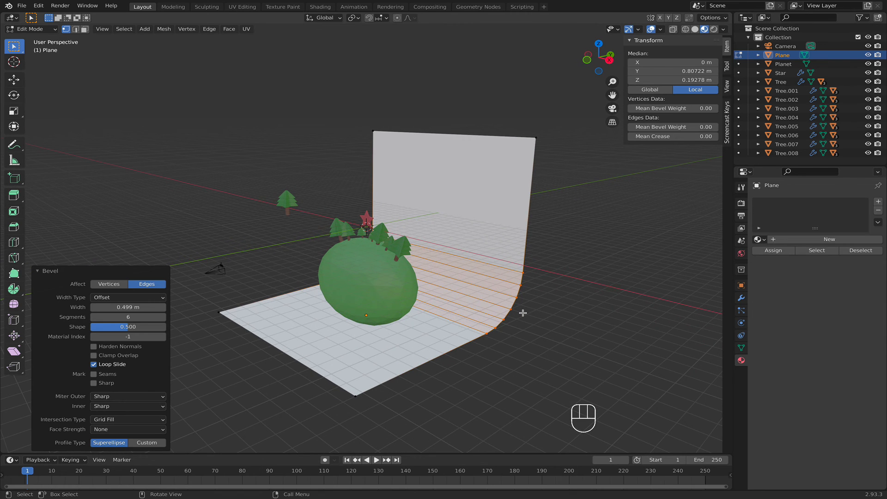
key("Tab")
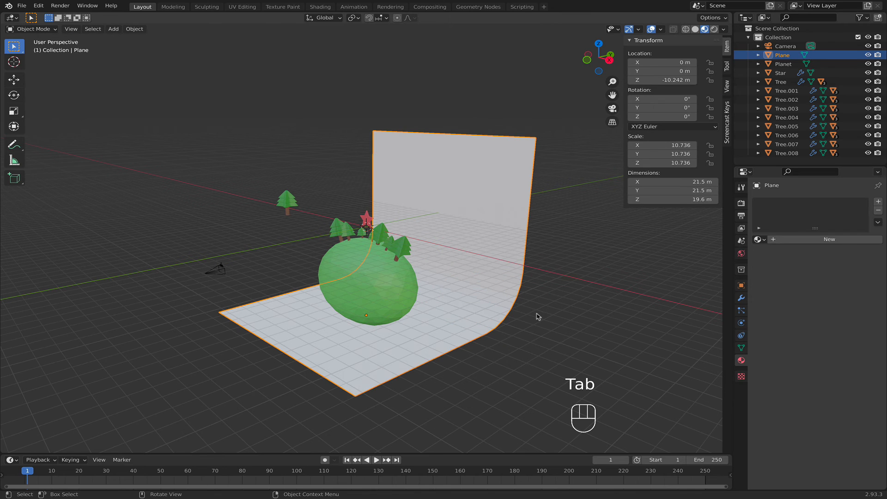
right_click(513, 293)
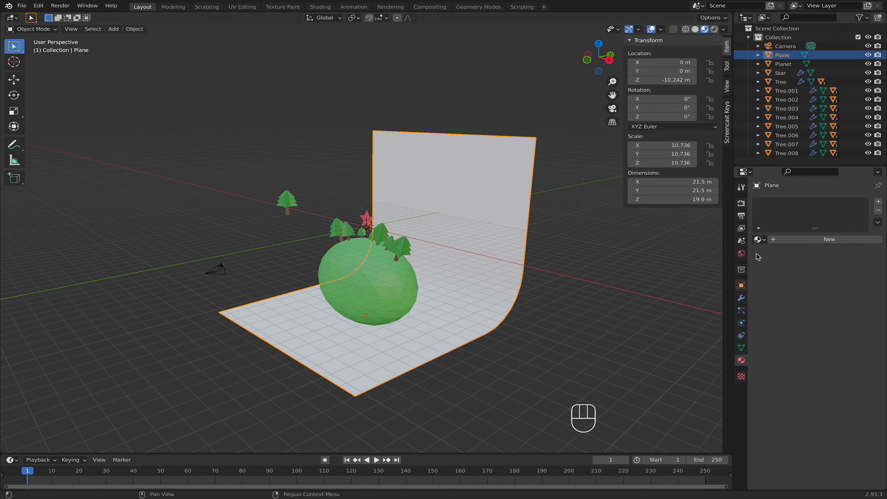
Give the backdrop plane a new material with base color hex 404C92.
left_click(781, 240)
left_click(837, 333)
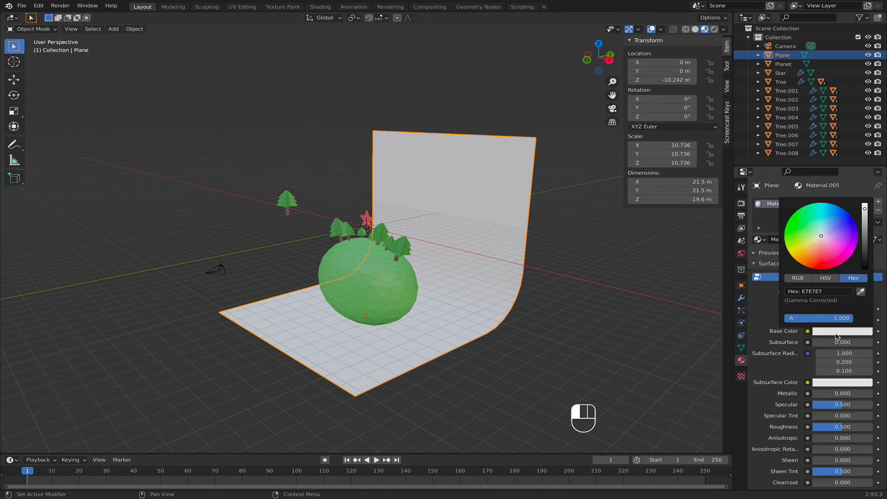
left_click(827, 291)
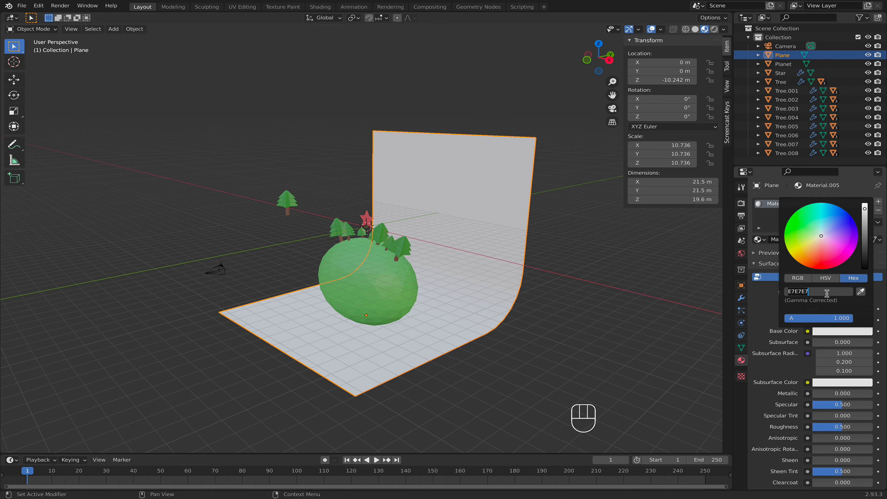
type("404c92")
key("Return")
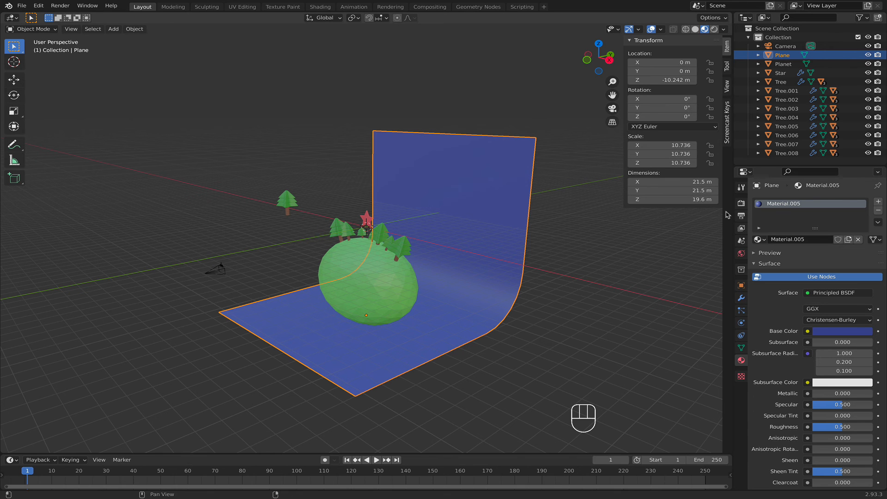
Add an area light and move it above the front of the scene, to about X -3.2, Y -4.7, Z 10.9 m.
middle_click_drag(594, 278, 542, 268, "alt")
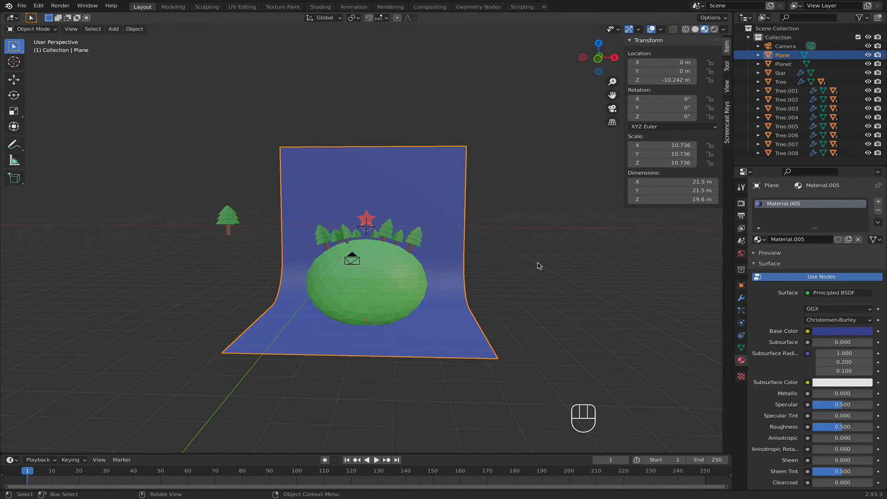
key("KP_0")
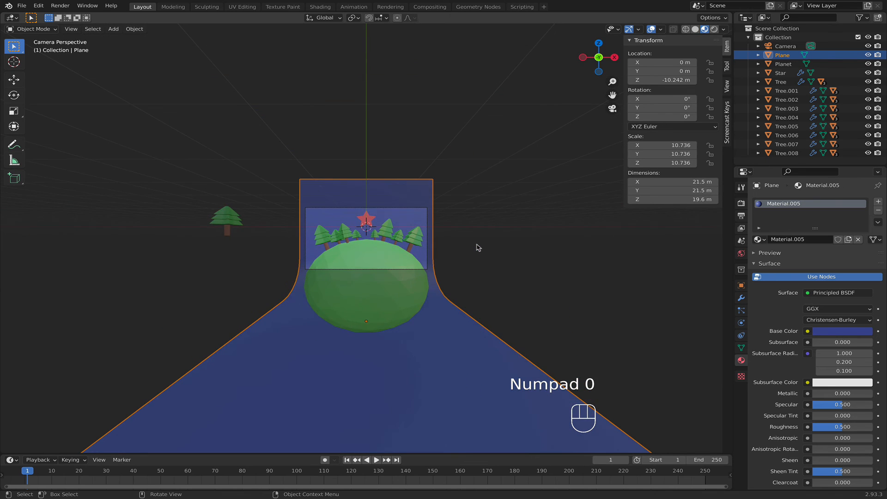
middle_click_drag(477, 244, 460, 244)
scroll(460, 245, "down", 7)
key("shift+a")
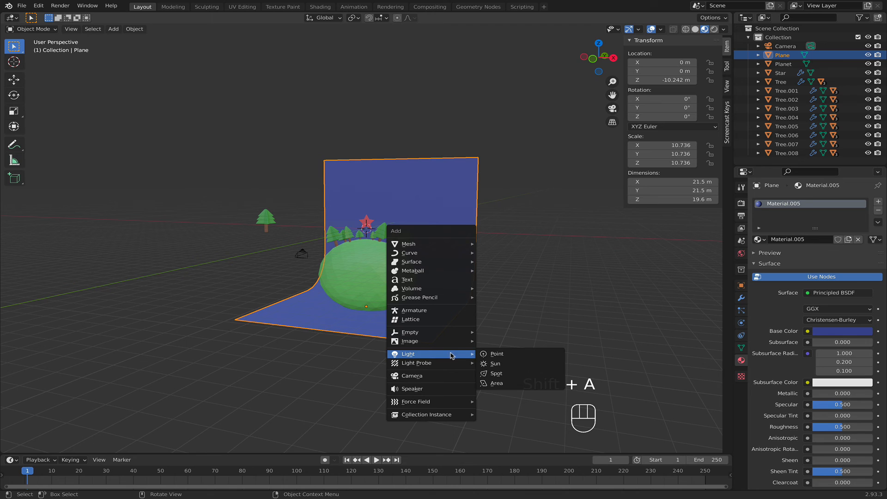
left_click(497, 383)
middle_click_drag(506, 374, 451, 373)
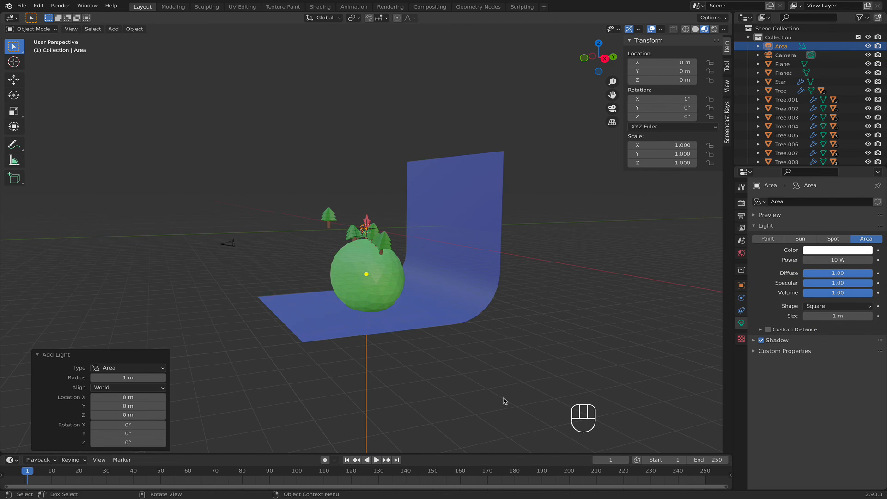
key("g")
left_click(456, 316)
Scale the area light up to about 5 and tilt it toward the planet, about 42.6° around X.
middle_click_drag(457, 316, 411, 240)
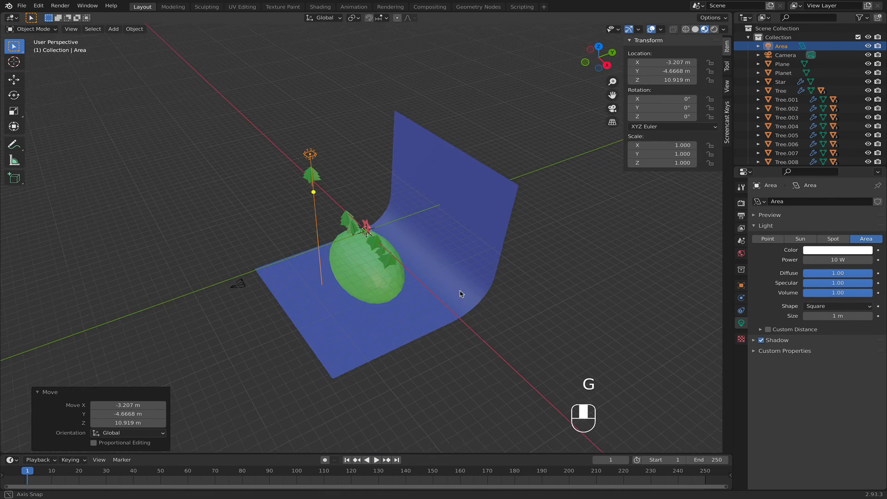
key("s")
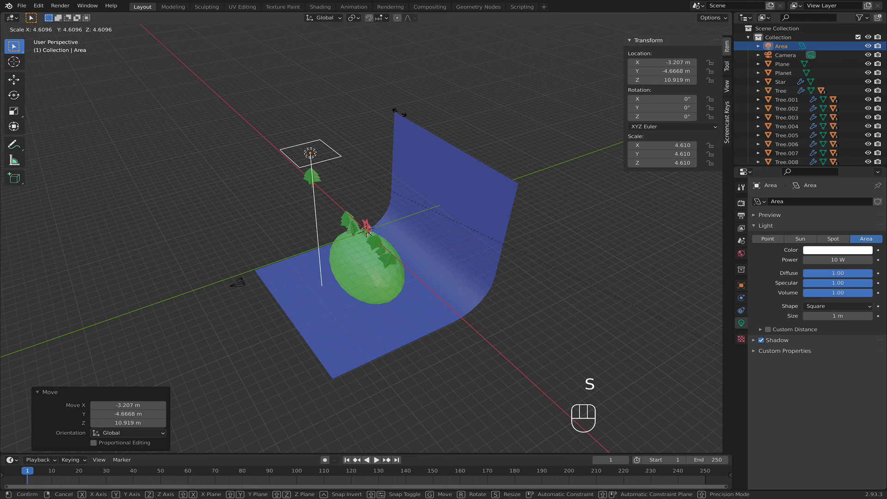
left_click(459, 168)
left_click_drag(313, 192, 404, 212)
Move the area light to the front side of the planet, at about X -5.3, Y -9.1, Z 2.7 m.
middle_click_drag(404, 212, 358, 185)
key("g")
left_click(332, 282)
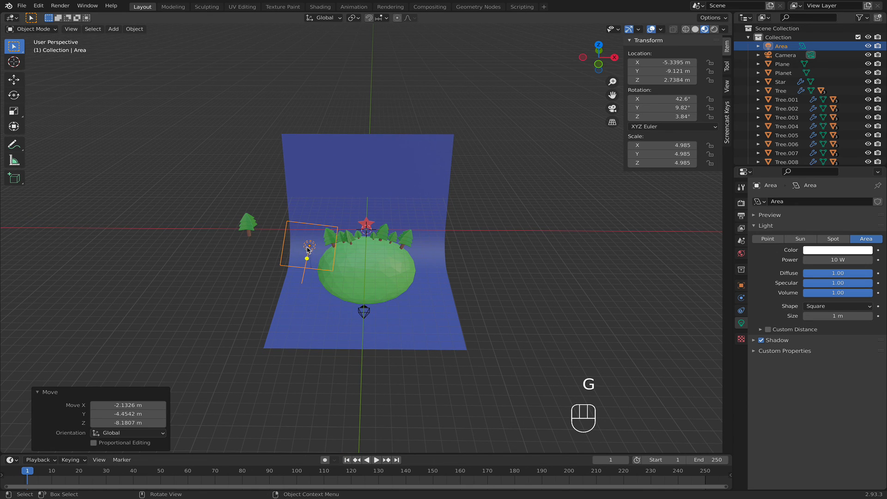
Re-aim the area light at the trees and star, rotating it to about X 70.8°, Y 3.2°, Z -6.3°.
left_click_drag(307, 246, 328, 233)
middle_click_drag(349, 254, 298, 250)
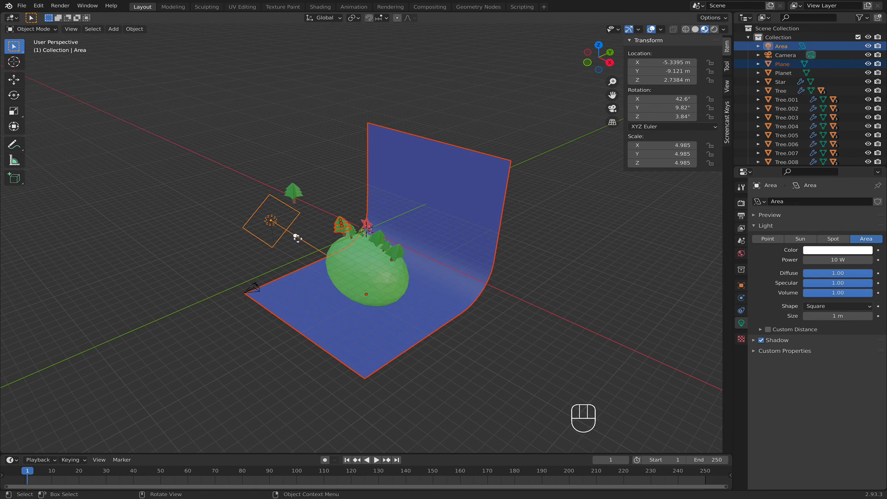
left_click_drag(297, 238, 405, 221)
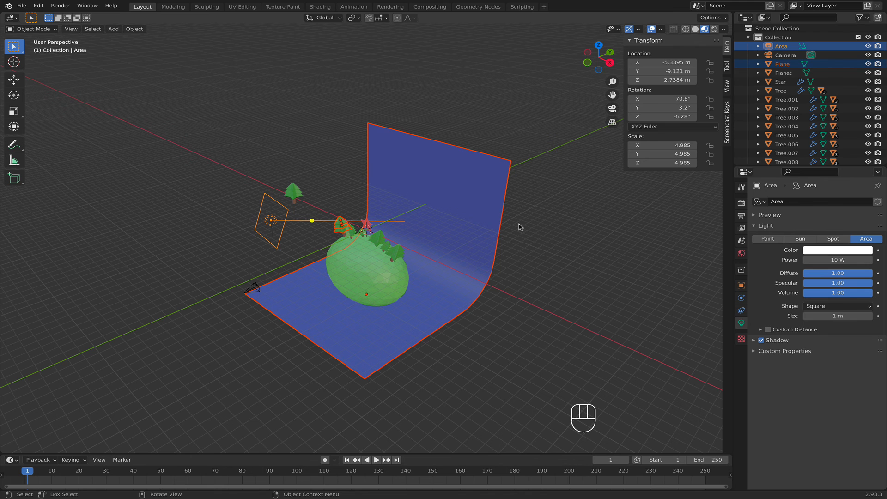
left_click(521, 227)
mouse_move(520, 227)
middle_mouse_down()
mouse_move(494, 248)
mouse_move(516, 237)
middle_mouse_up()
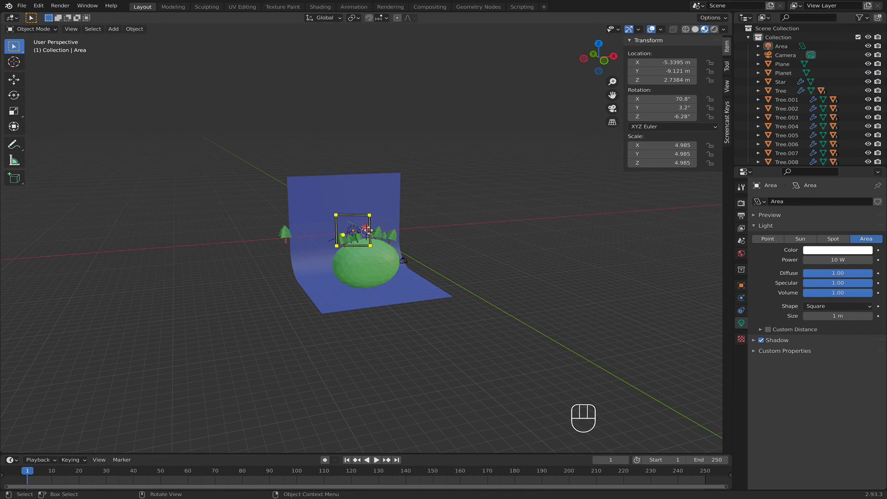
Move the area light up and outward beside the backdrop, to about X -7.8, Y -8.1, Z 6.6 m.
left_click_drag(343, 223, 351, 232)
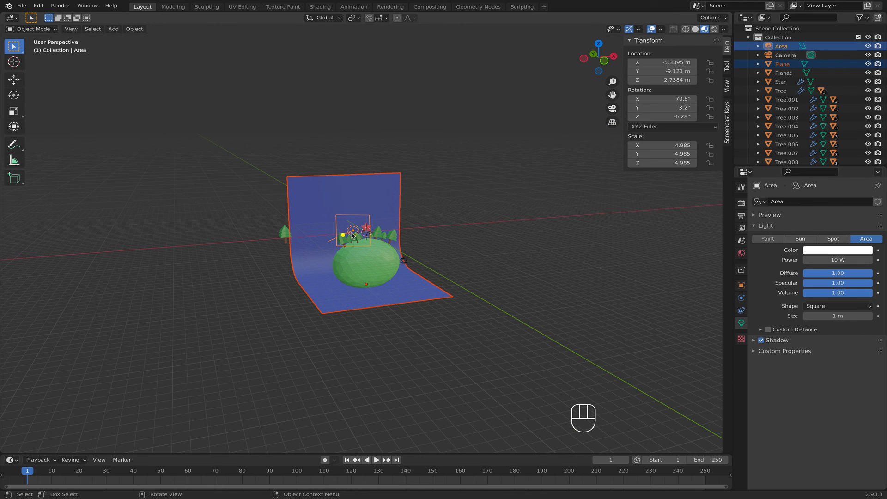
left_click(259, 299)
left_click(354, 232)
middle_click_drag(398, 258, 387, 250)
key("g")
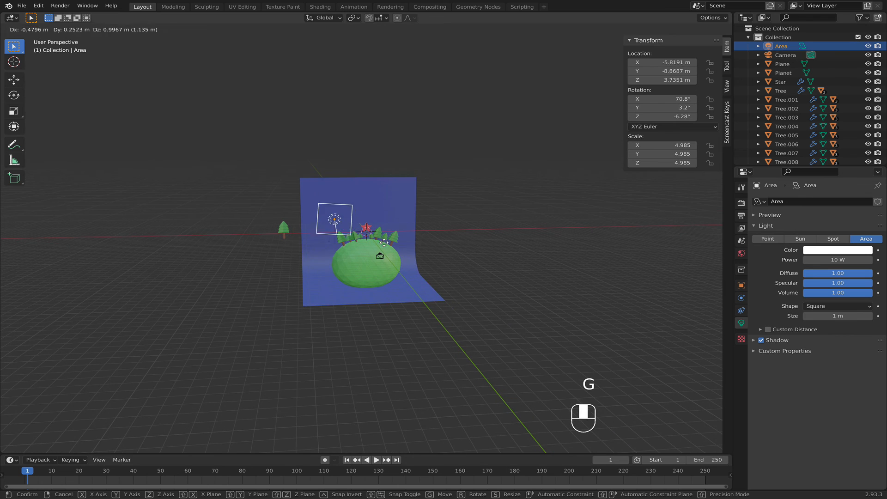
left_click(376, 236)
scroll(462, 269, "up", 5)
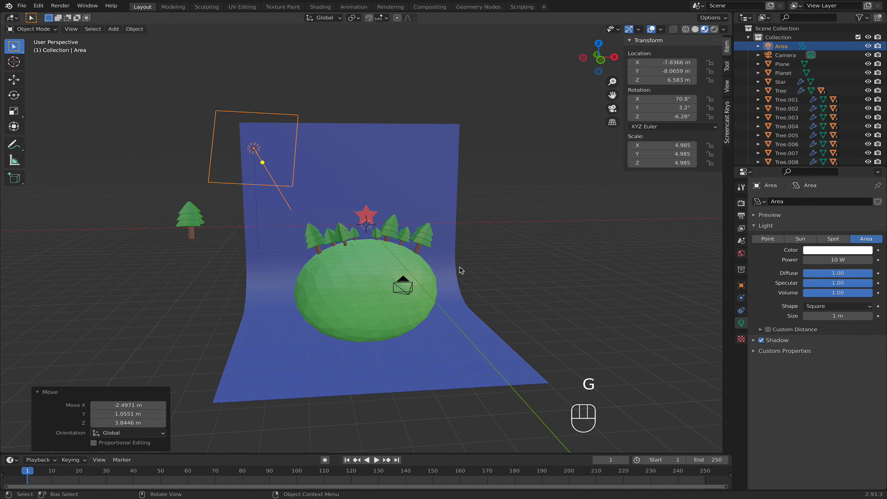
Duplicate the area light and place the copy on the planet's opposite side, at about X 7.9, Y -2.5, Z 1 m.
middle_click_drag(482, 251, 451, 255)
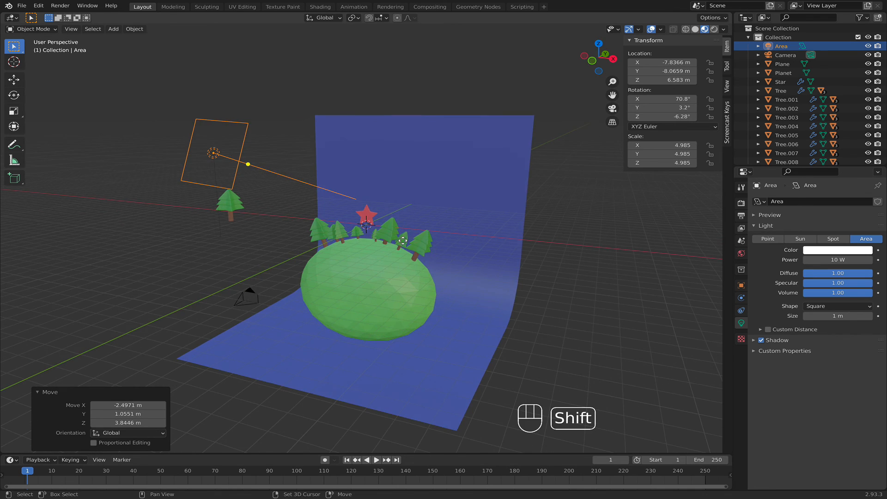
key("shift+d")
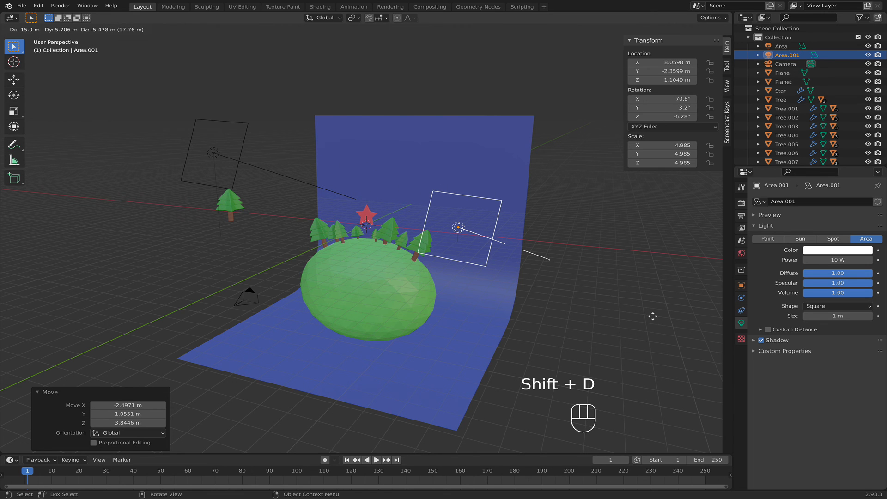
left_click(652, 320)
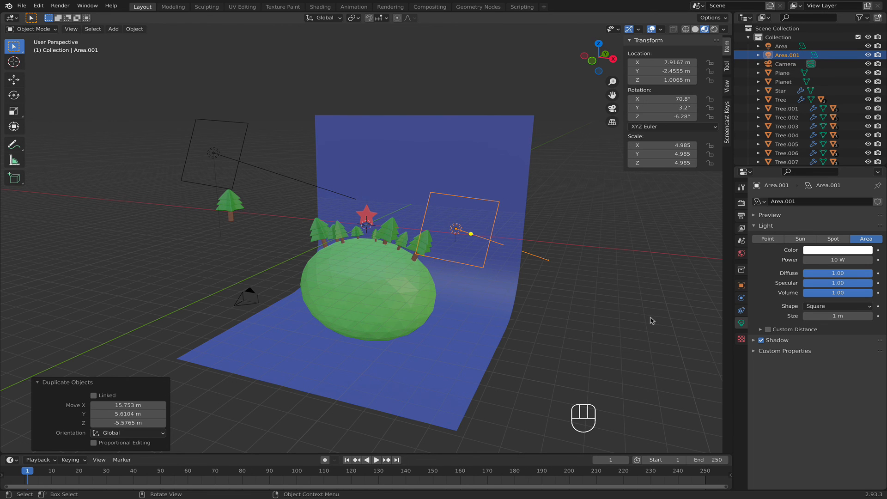
Rotate the copied light to about X 71.8°, Y 10.4°, Z 14.8° and move it forward to about X 8, Y -9.5, Z -2.1 m.
middle_click_drag(562, 302, 541, 266)
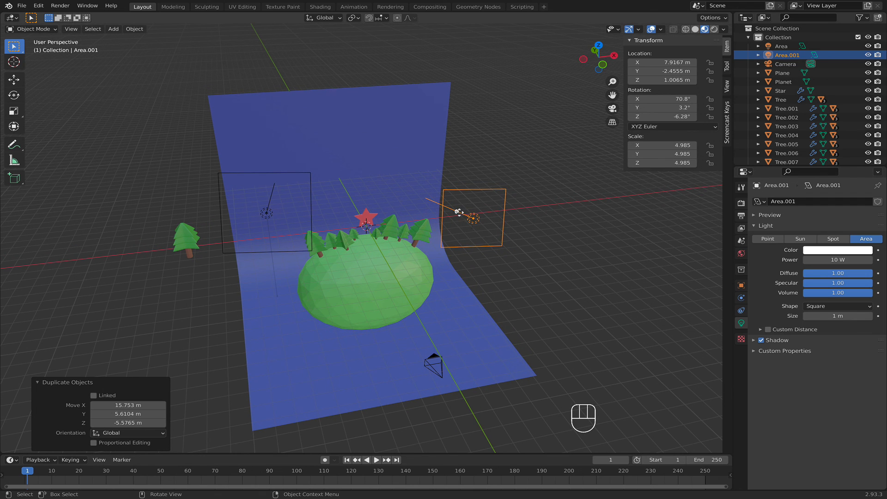
left_click_drag(459, 212, 376, 203)
middle_click_drag(455, 247, 357, 249)
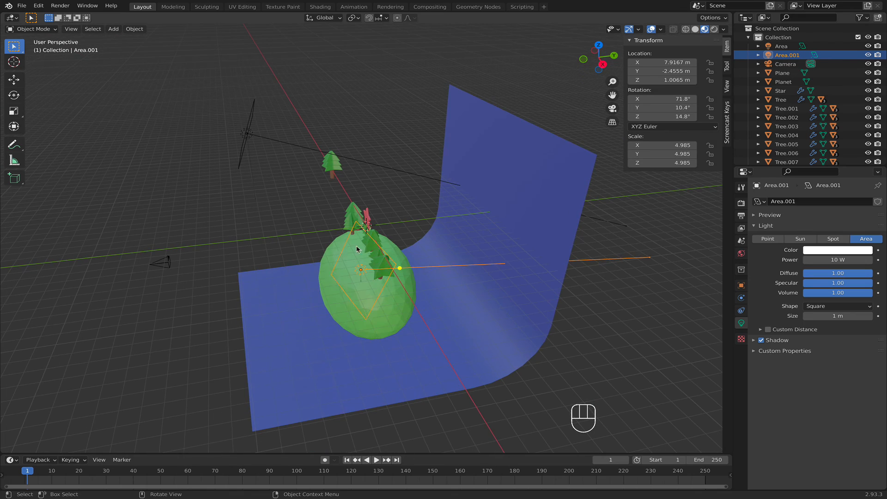
key("g")
left_click(360, 384)
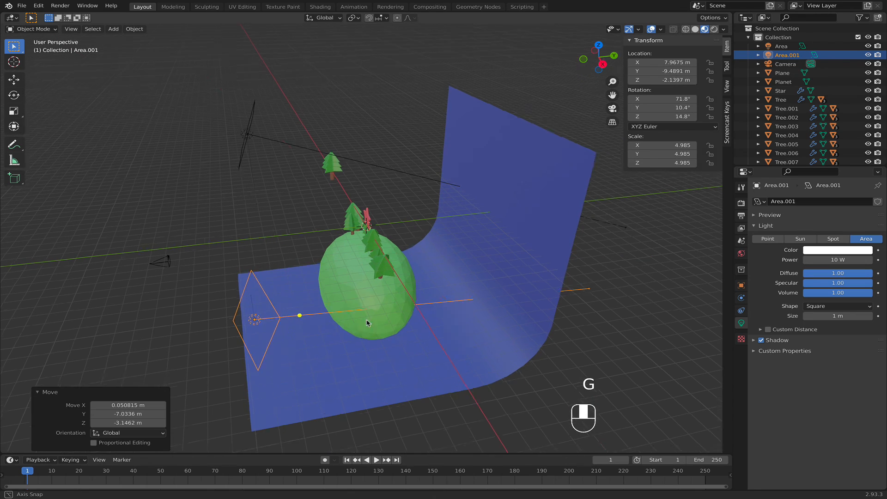
Duplicate the second area light and place this third light low in front of the planet, at about X -2.5, Y -11.5, Z -4.7 m.
middle_click_drag(361, 384, 471, 310)
key("shift+d")
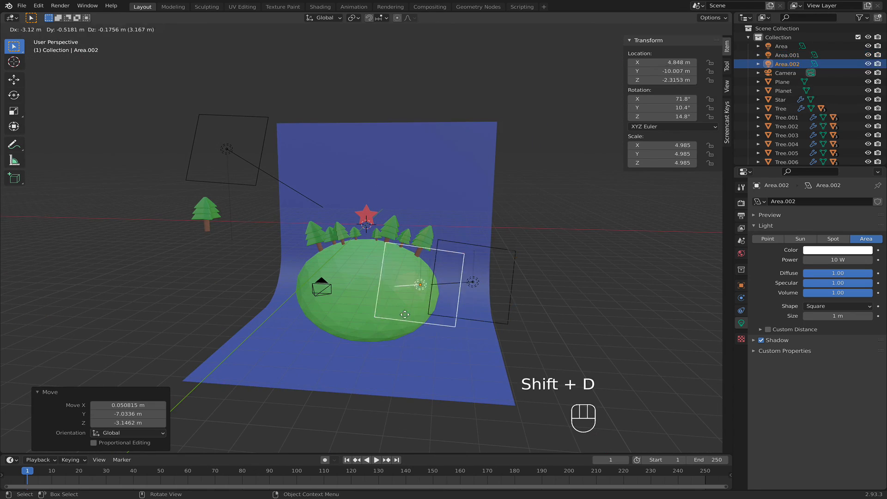
left_click(338, 340)
mouse_move(386, 340)
middle_mouse_down()
mouse_move(398, 340)
mouse_move(379, 337)
middle_mouse_up()
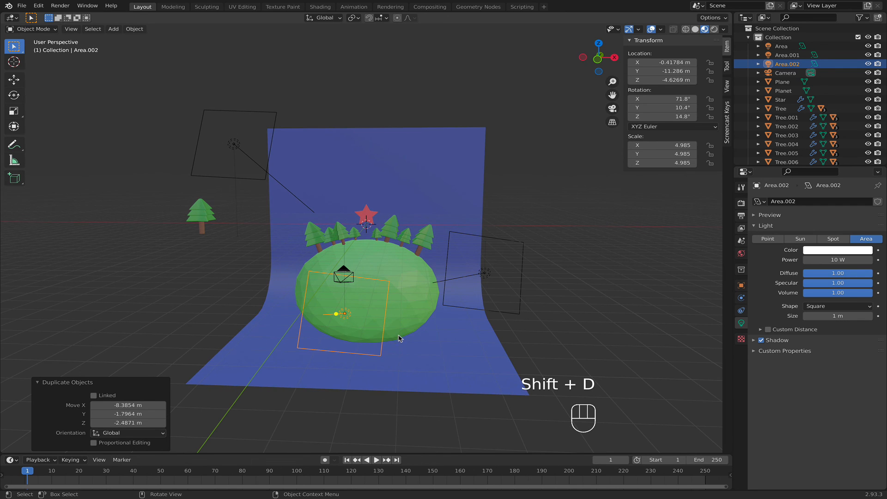
key("g")
left_click(321, 325)
Aim the third area light upward at the planet, rotating it to about X 98.6°, Y 7.2°, Z -21.7°.
middle_click_drag(314, 317, 267, 286)
left_click_drag(267, 285, 341, 270)
middle_click_drag(341, 271, 335, 339)
Switch the viewport to rendered shading and set the first area light's power to 1000 W.
key("z")
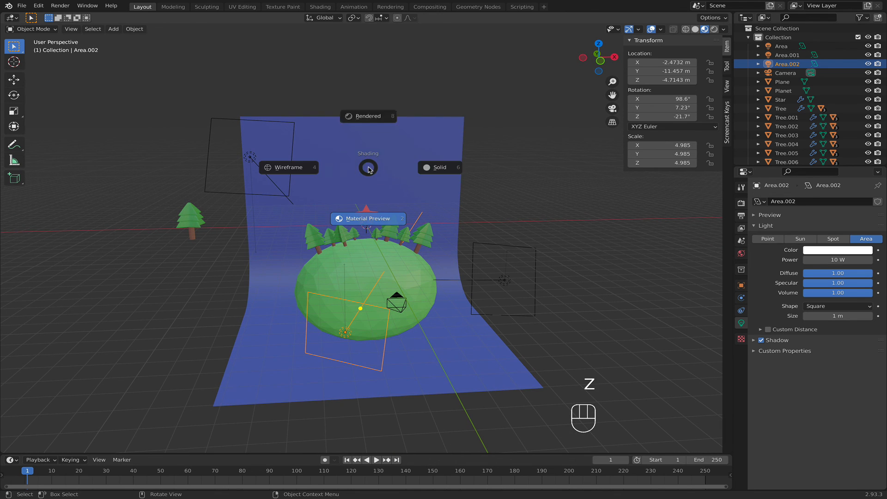
left_click(372, 130)
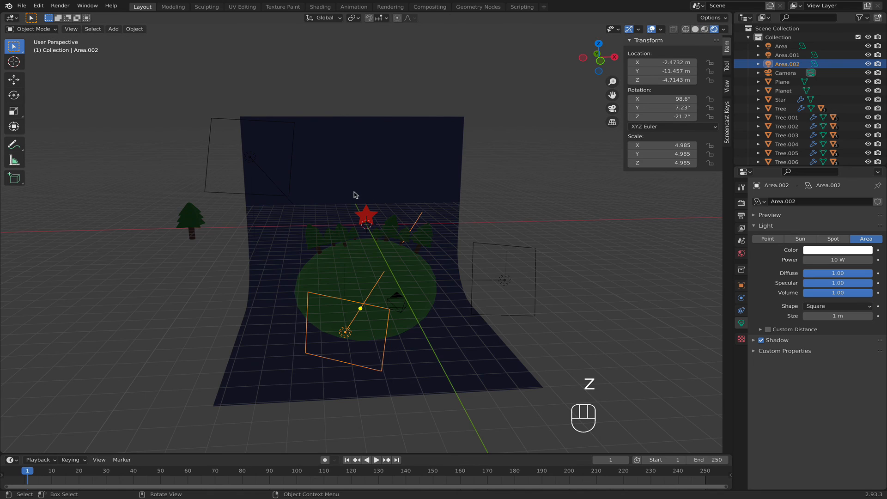
scroll(354, 194, "up", 2)
left_click(169, 100)
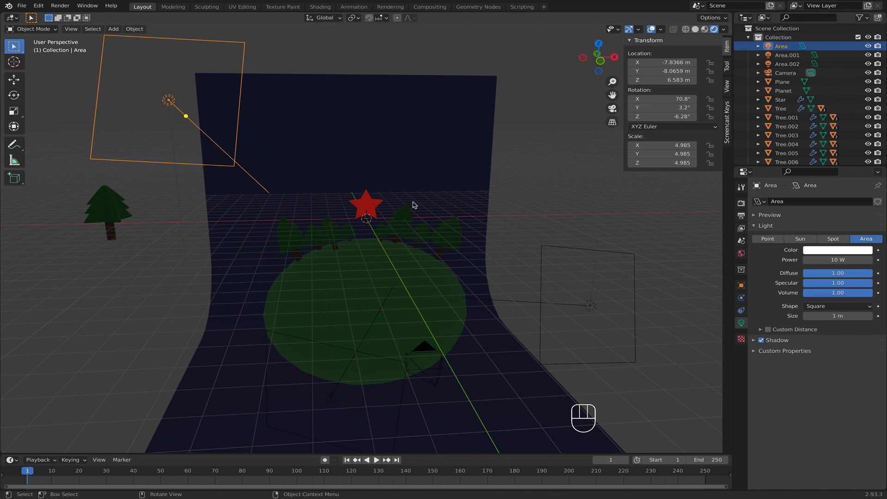
left_click(818, 260)
type("1")
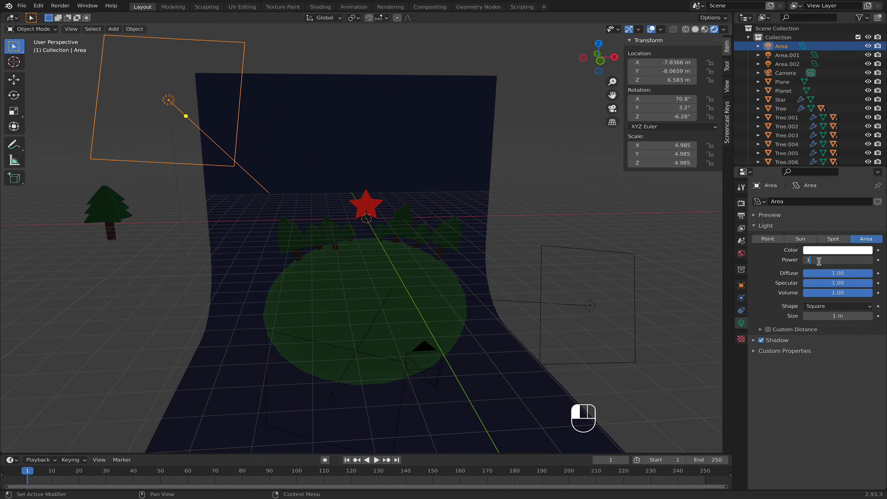
type("0000")
key("Return")
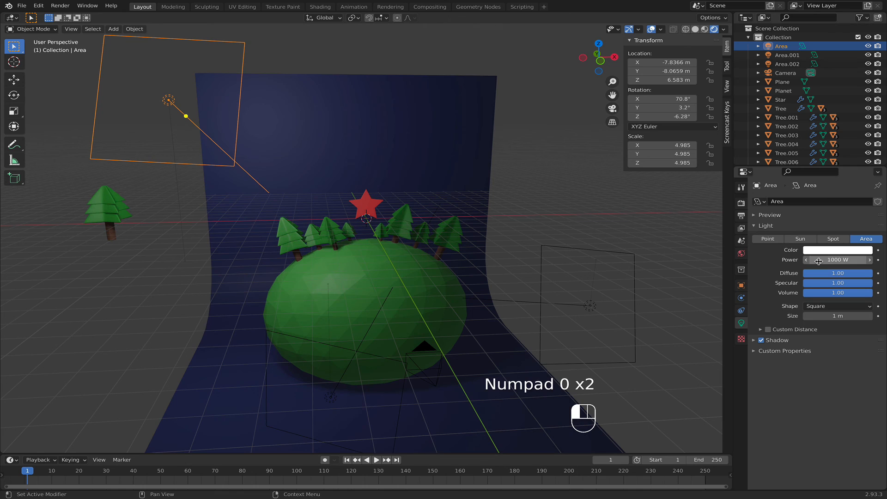
Turn off shadows for the first area light and set its color to hex FF6600.
left_click(761, 340)
left_click(838, 250)
left_click(818, 219)
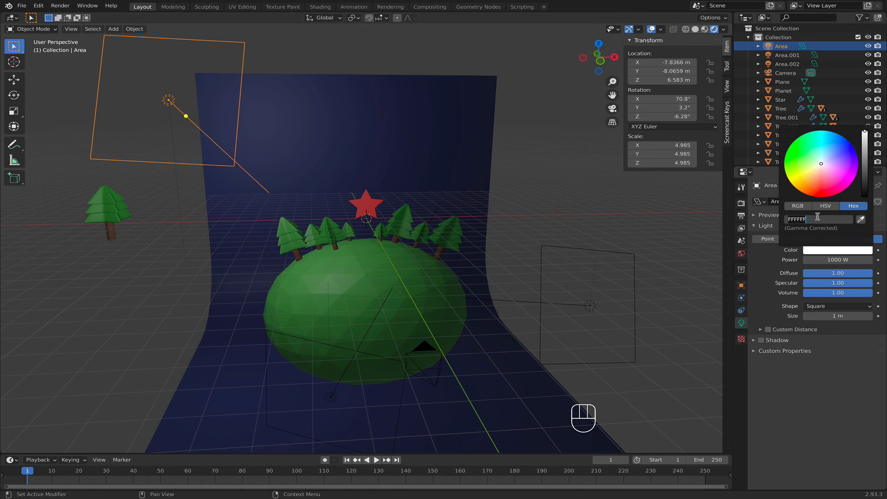
type("ff6600")
key("Return")
Set the second area light's power to 500 W and its color to hex FF6600.
left_click(634, 266)
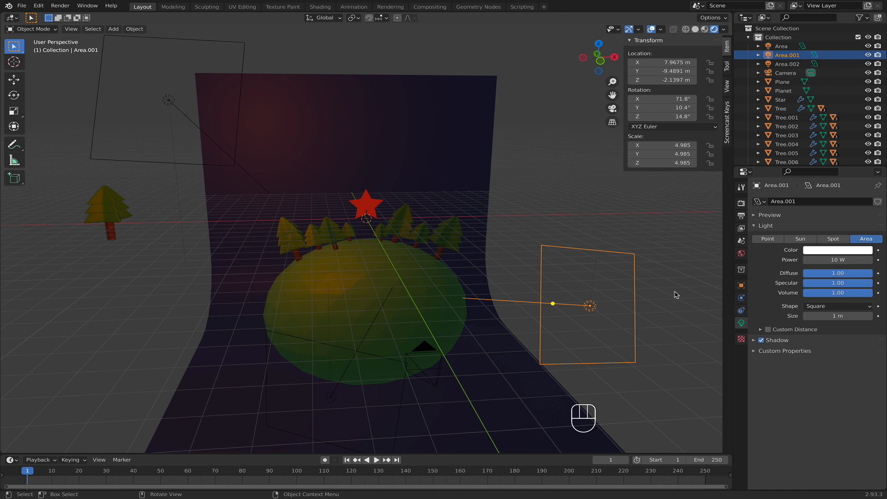
left_click(821, 261)
type("500")
key("Return")
left_click(819, 250)
left_click(820, 251)
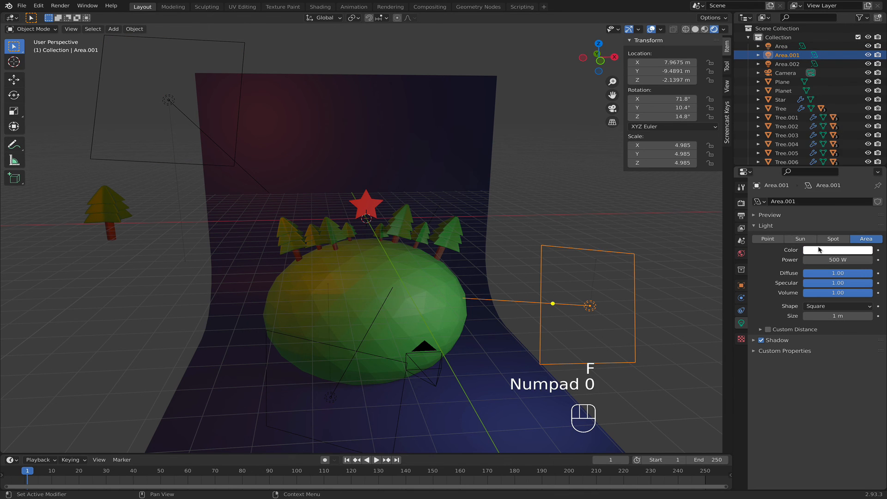
left_click(820, 251)
left_click(823, 220)
type("ff6600")
key("Return")
scroll(426, 334, "down", 1)
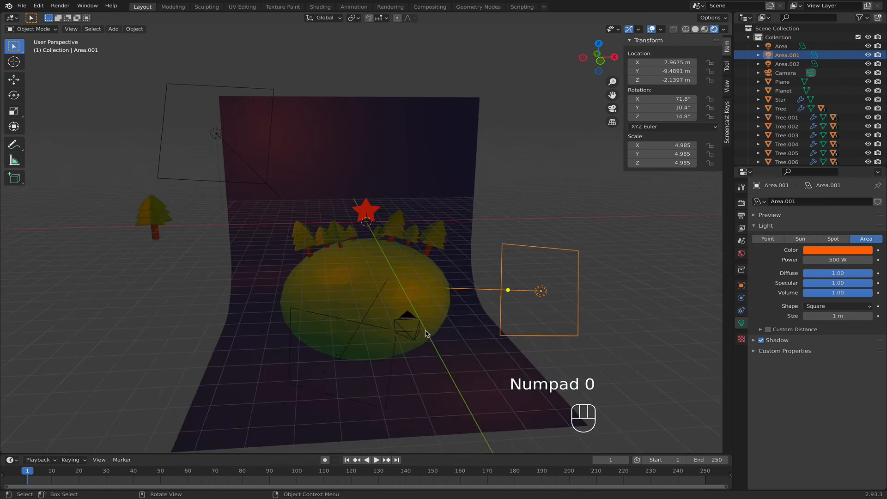
Set the power of the third area light, in front of the planet, to 100 W and its color to hex 028AFF.
scroll(423, 339, "up", 1)
left_click(405, 375)
left_click(838, 260)
type("100")
key("Return")
left_click(838, 250)
left_click(816, 220)
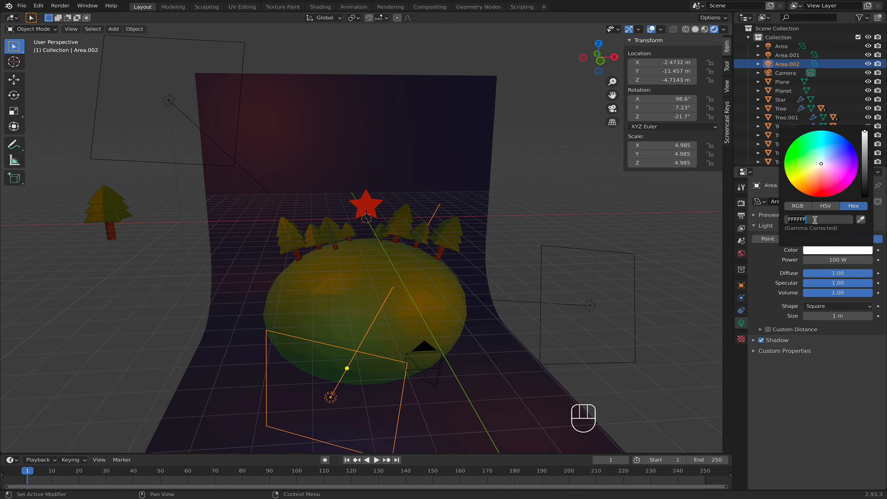
type("028aff")
key("Return")
Save the Blender file.
scroll(287, 184, "down", 4)
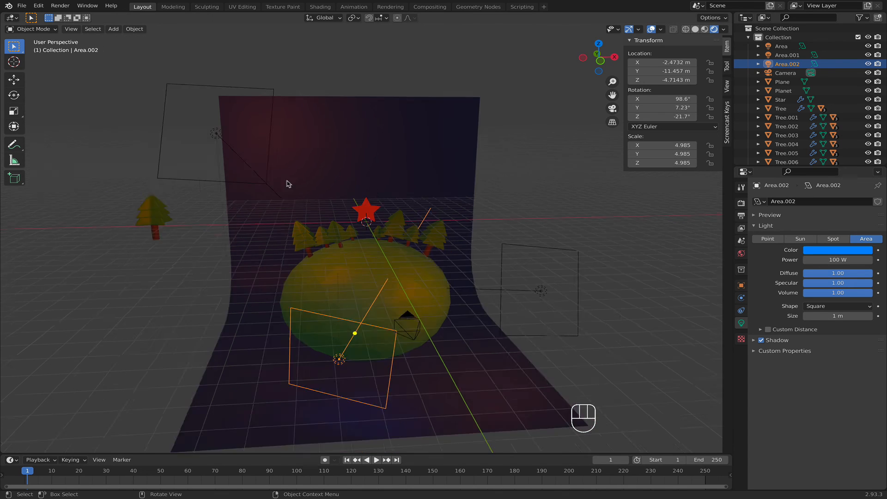
key("super+s")
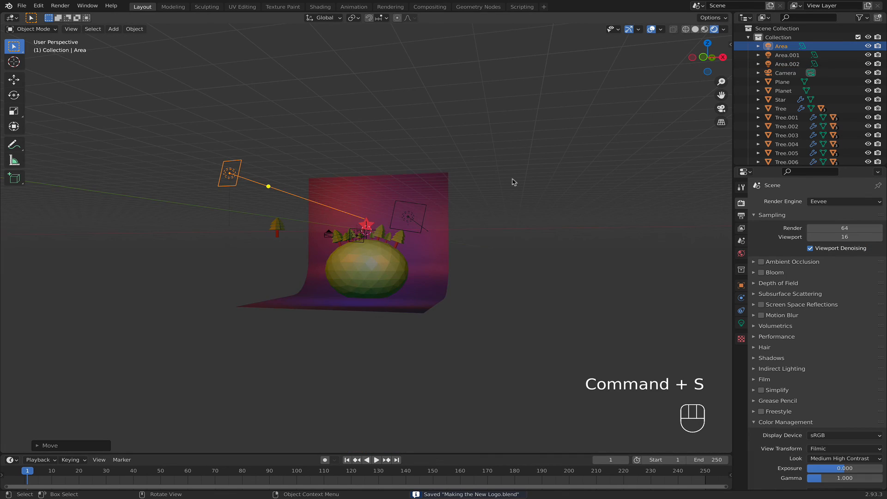
Examine the color, power and shadow settings of each of the three area lights.
middle_click_drag(514, 182, 515, 204)
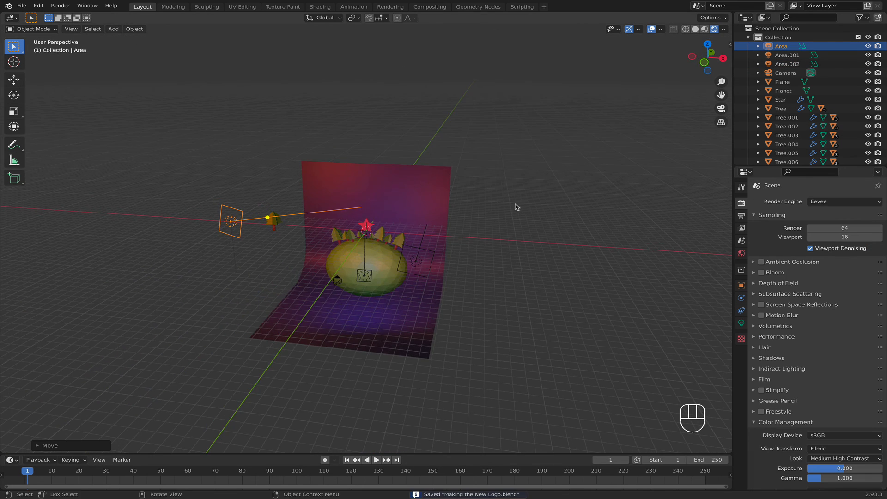
scroll(516, 207, "up", 4)
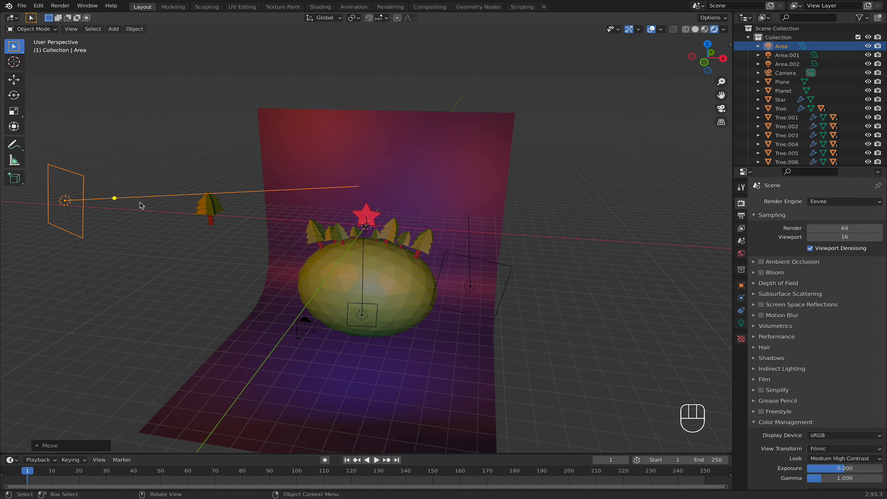
left_click(741, 324)
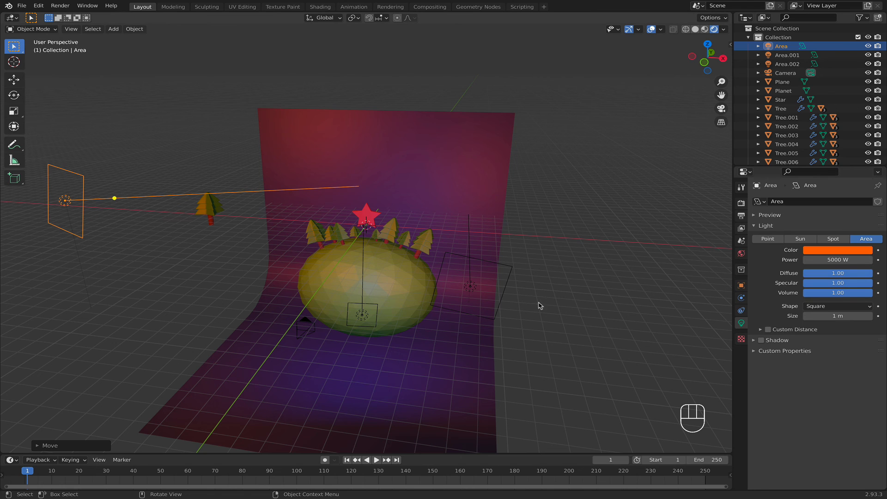
left_click(468, 289)
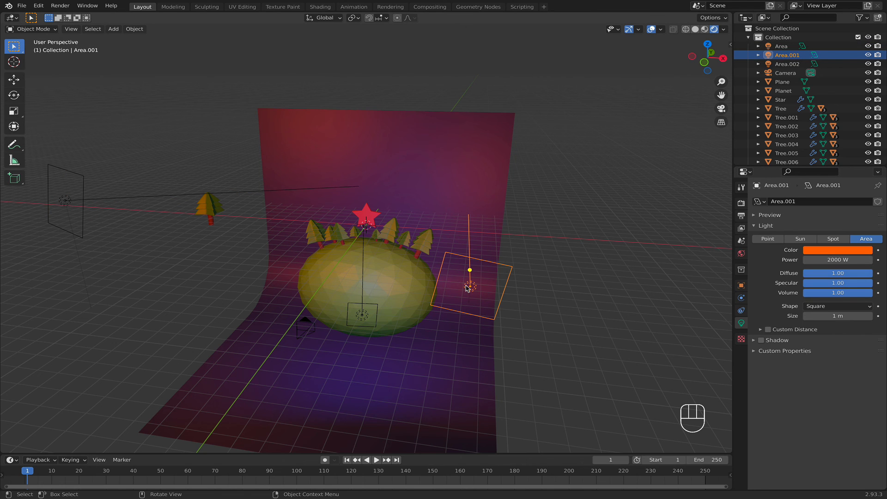
left_click(368, 316)
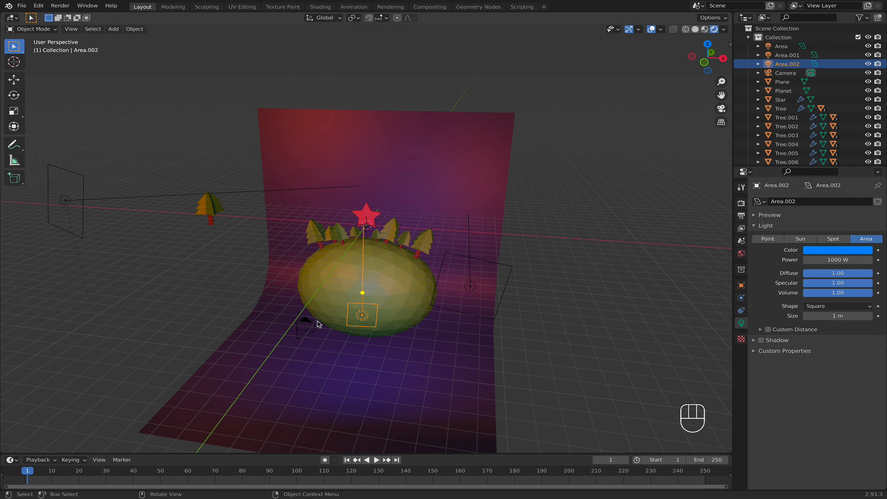
View the scene through the camera and set the color management look to Medium High Contrast.
key("KP_0")
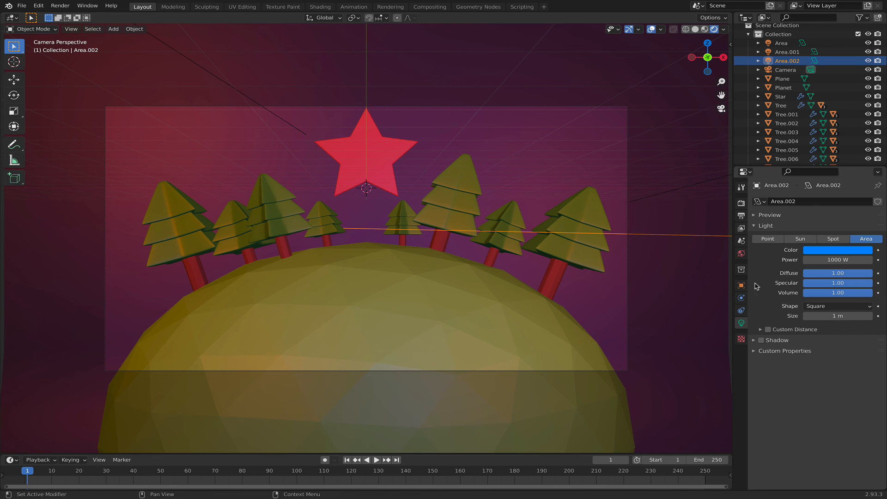
left_click(743, 203)
scroll(843, 464, "down", 2)
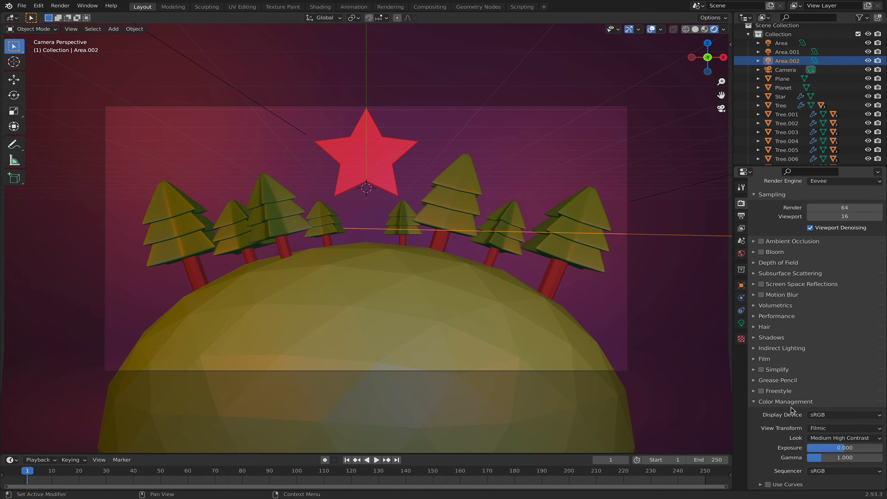
left_click(838, 440)
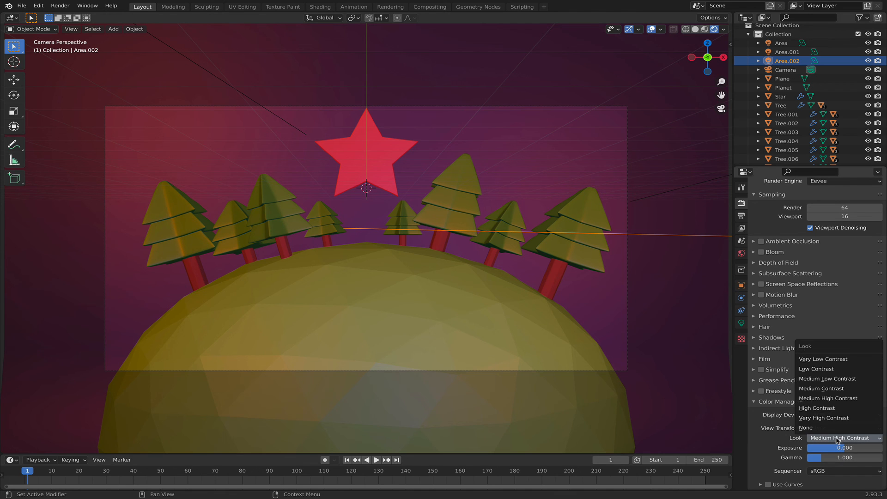
left_click(824, 399)
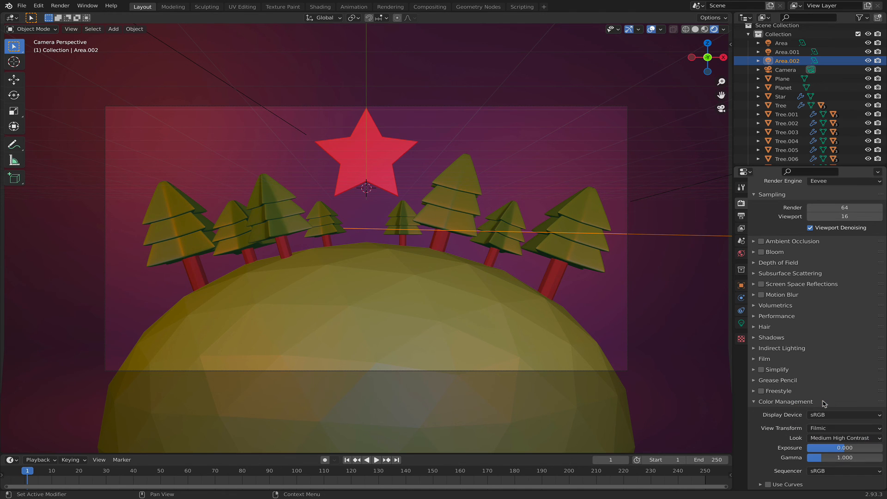